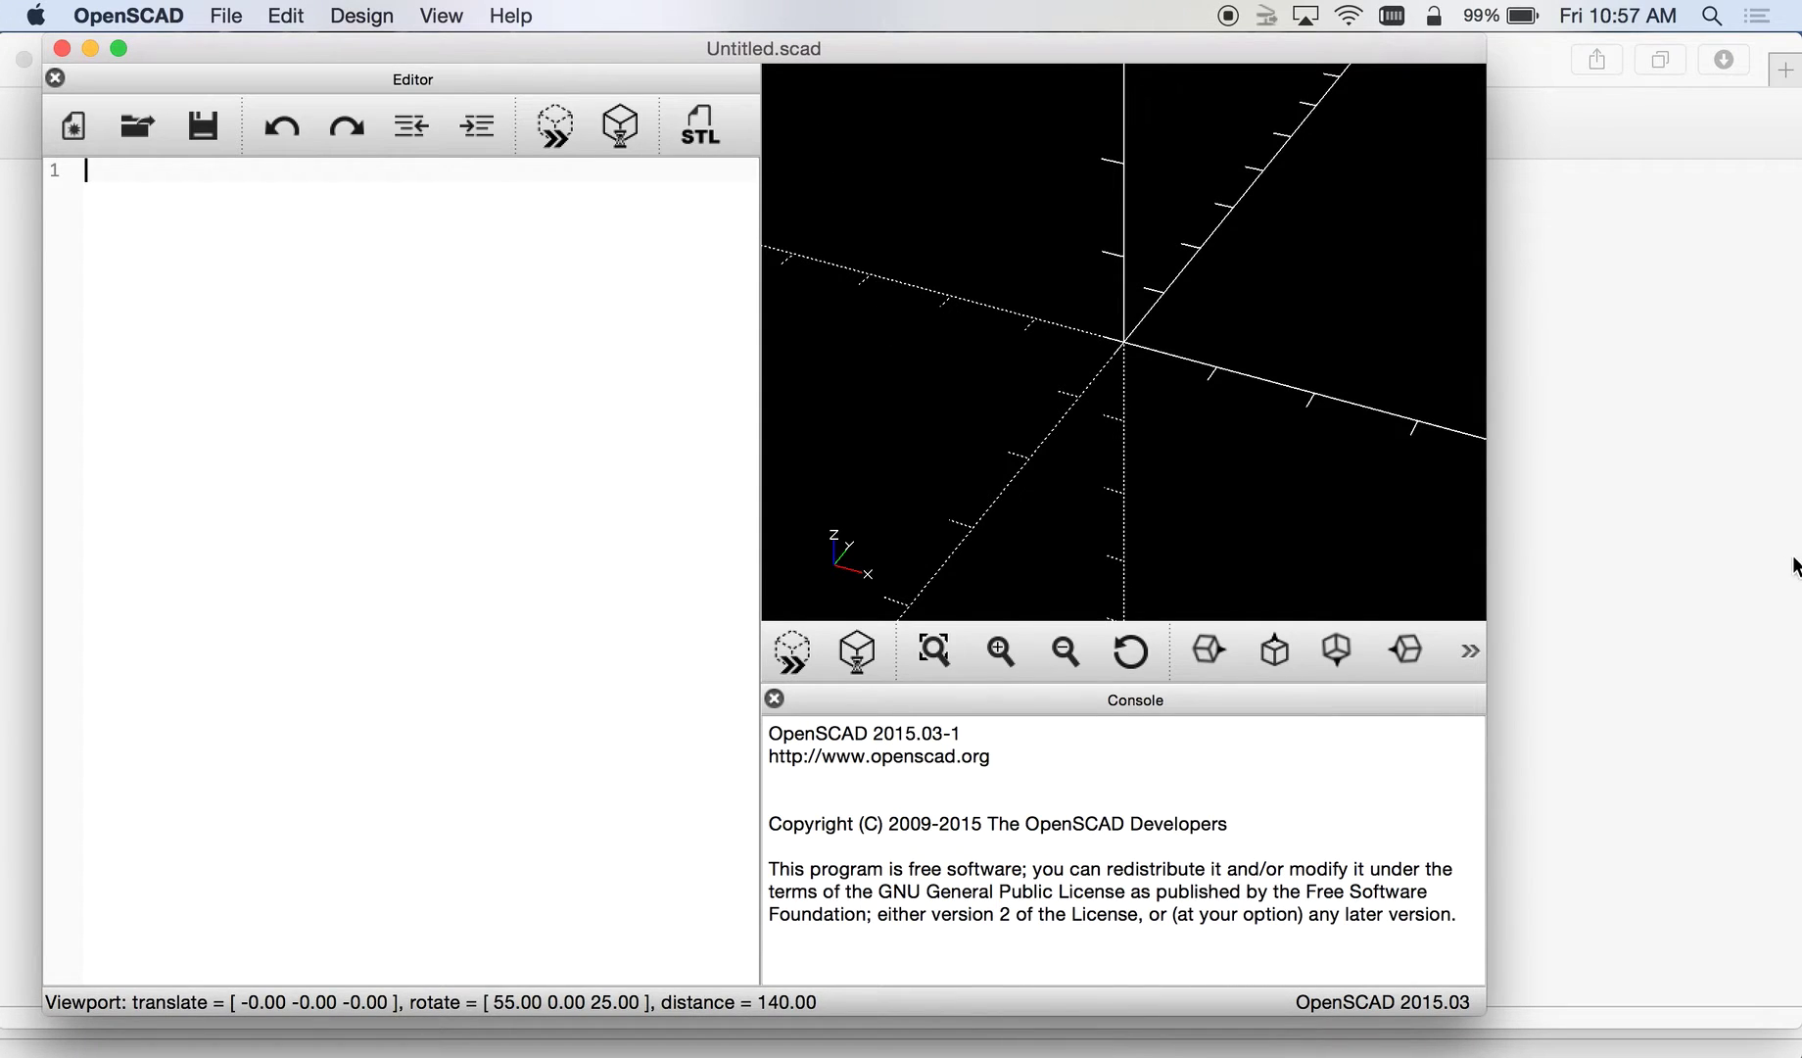
- Switch to Safari to examine the Simple Cabinet Handle page on Thingiverse, and return to OpenSCAD
left_click(1794, 568)
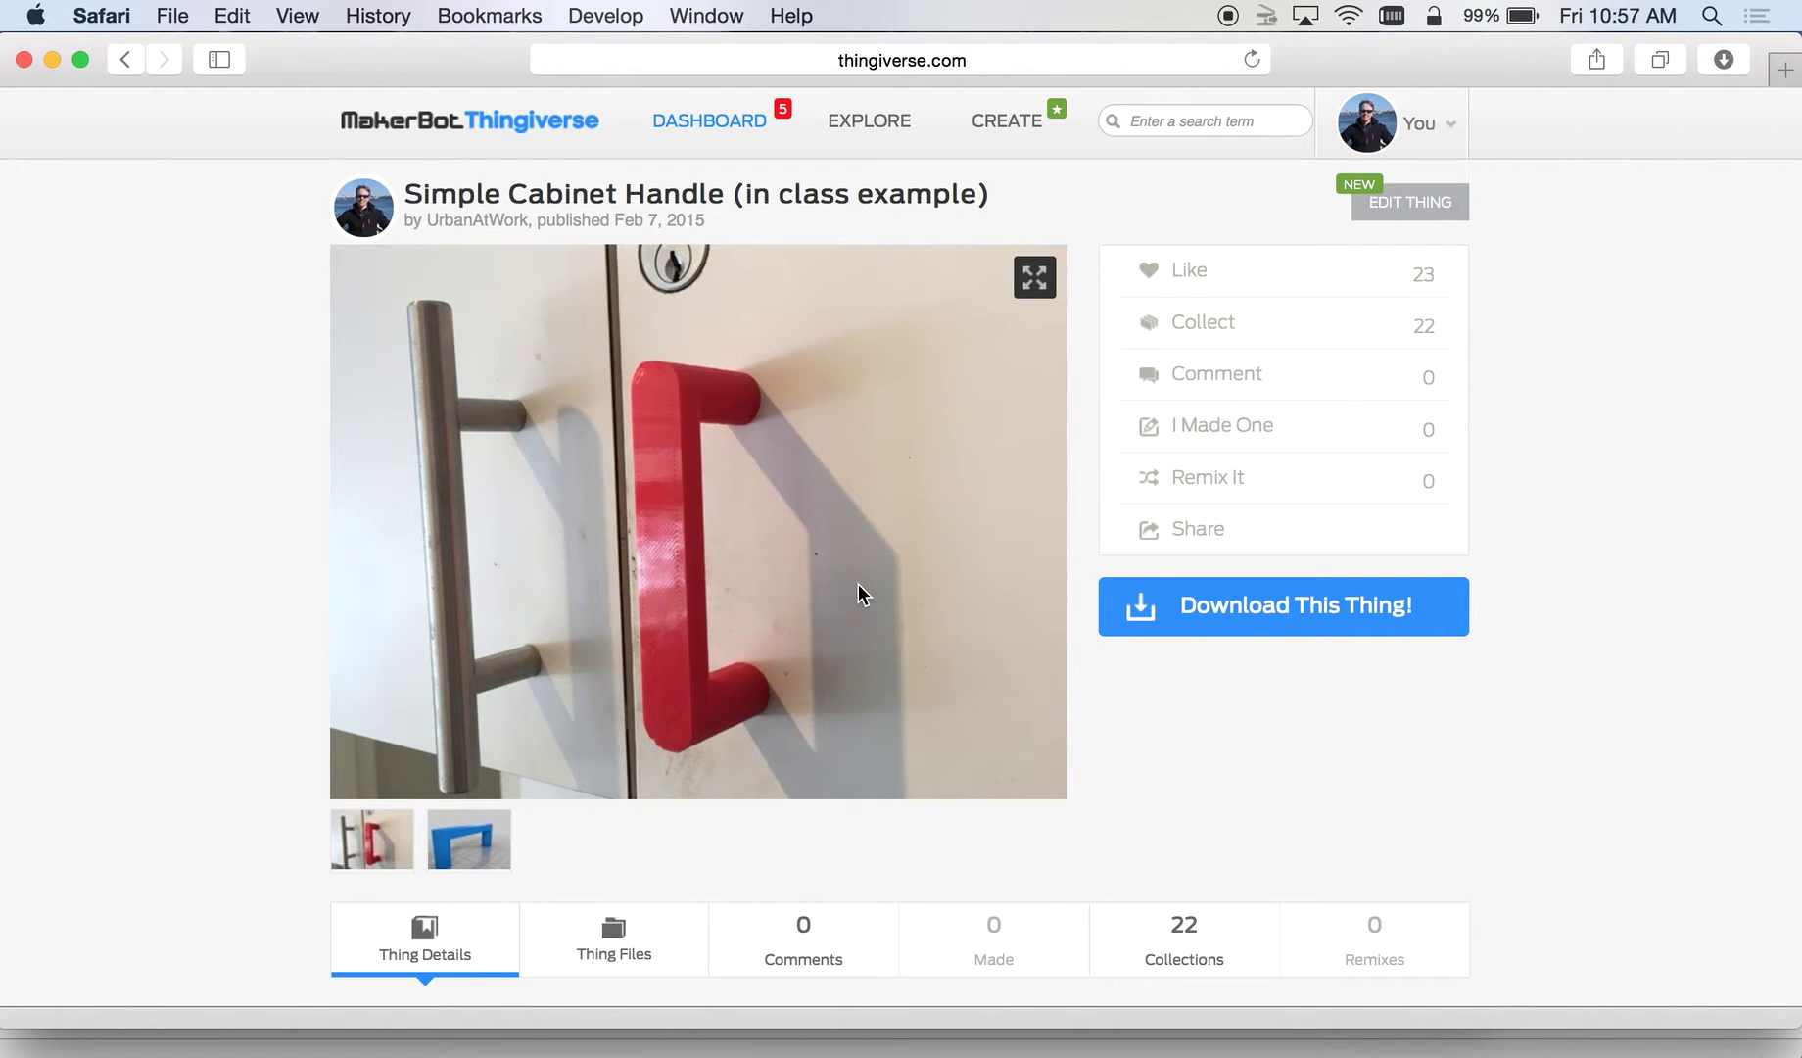
scroll(857, 595, "down", 3)
scroll(857, 595, "up", 3)
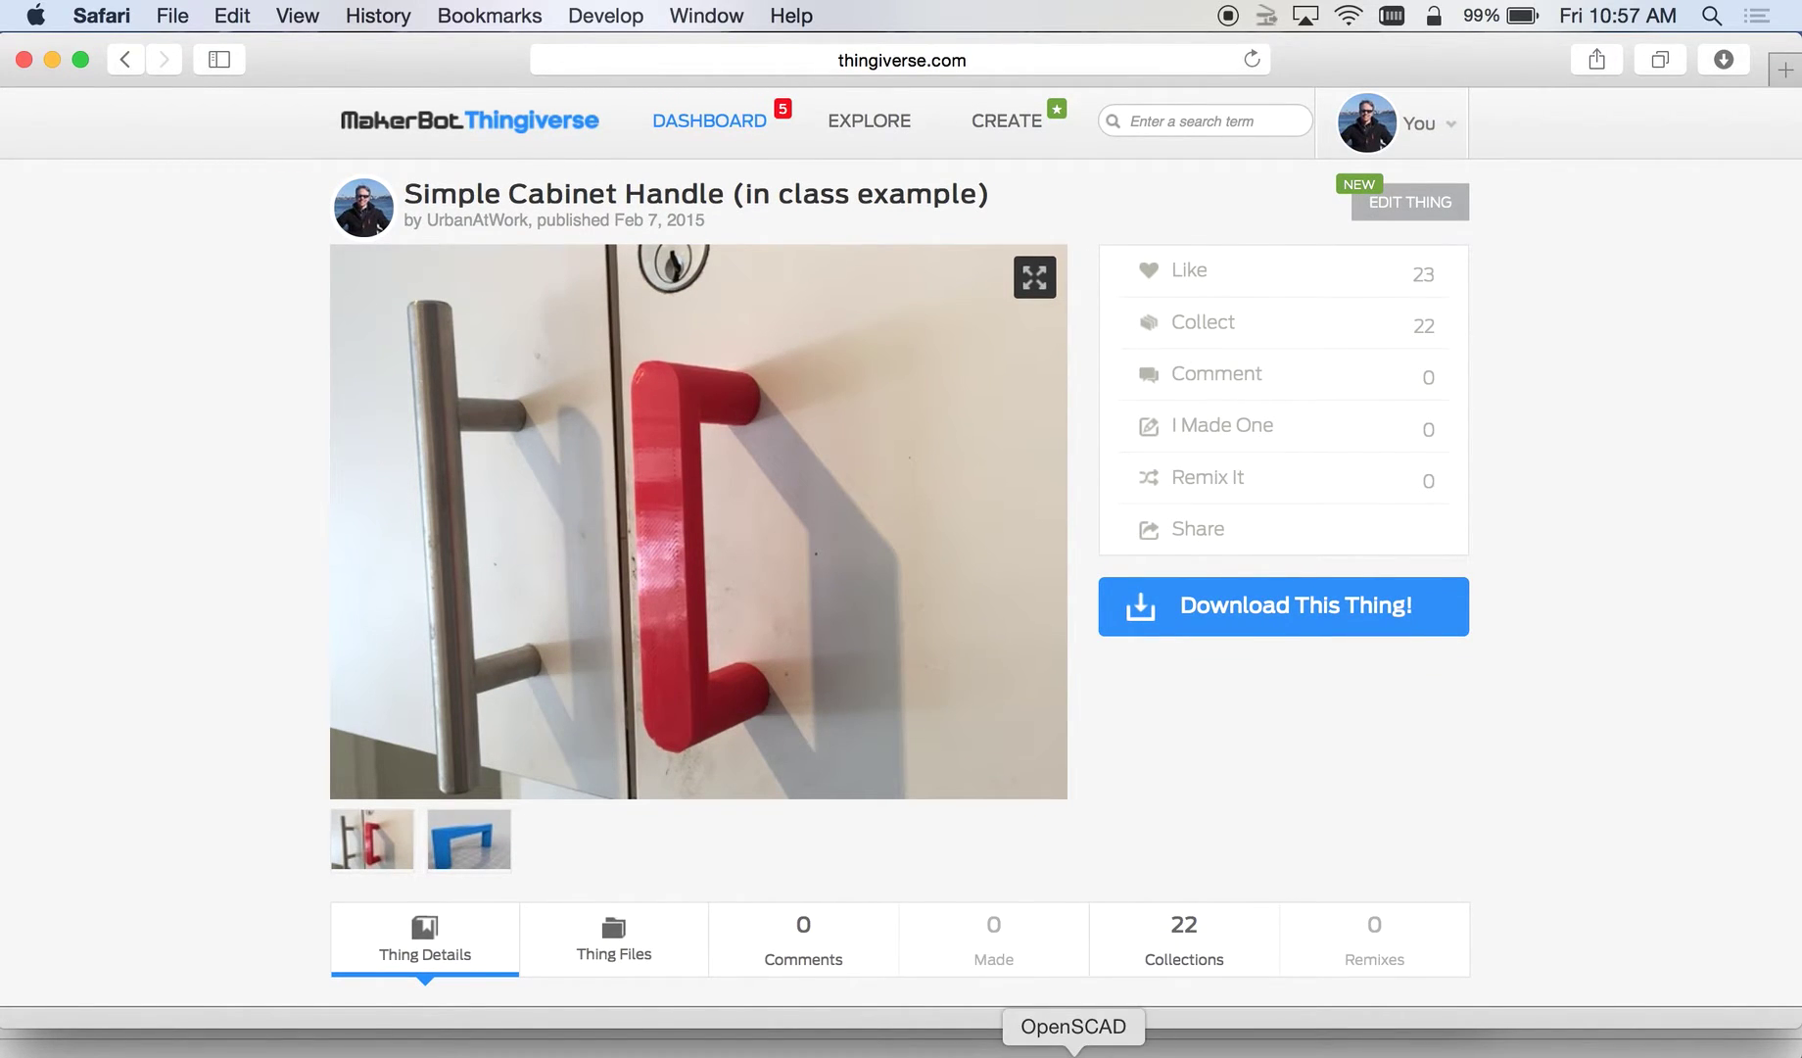
left_click(1074, 1054)
- Write cylinder(h=25, d=13); on line 3, below two blank lines, and preview the model
key("Return")
key("Return")
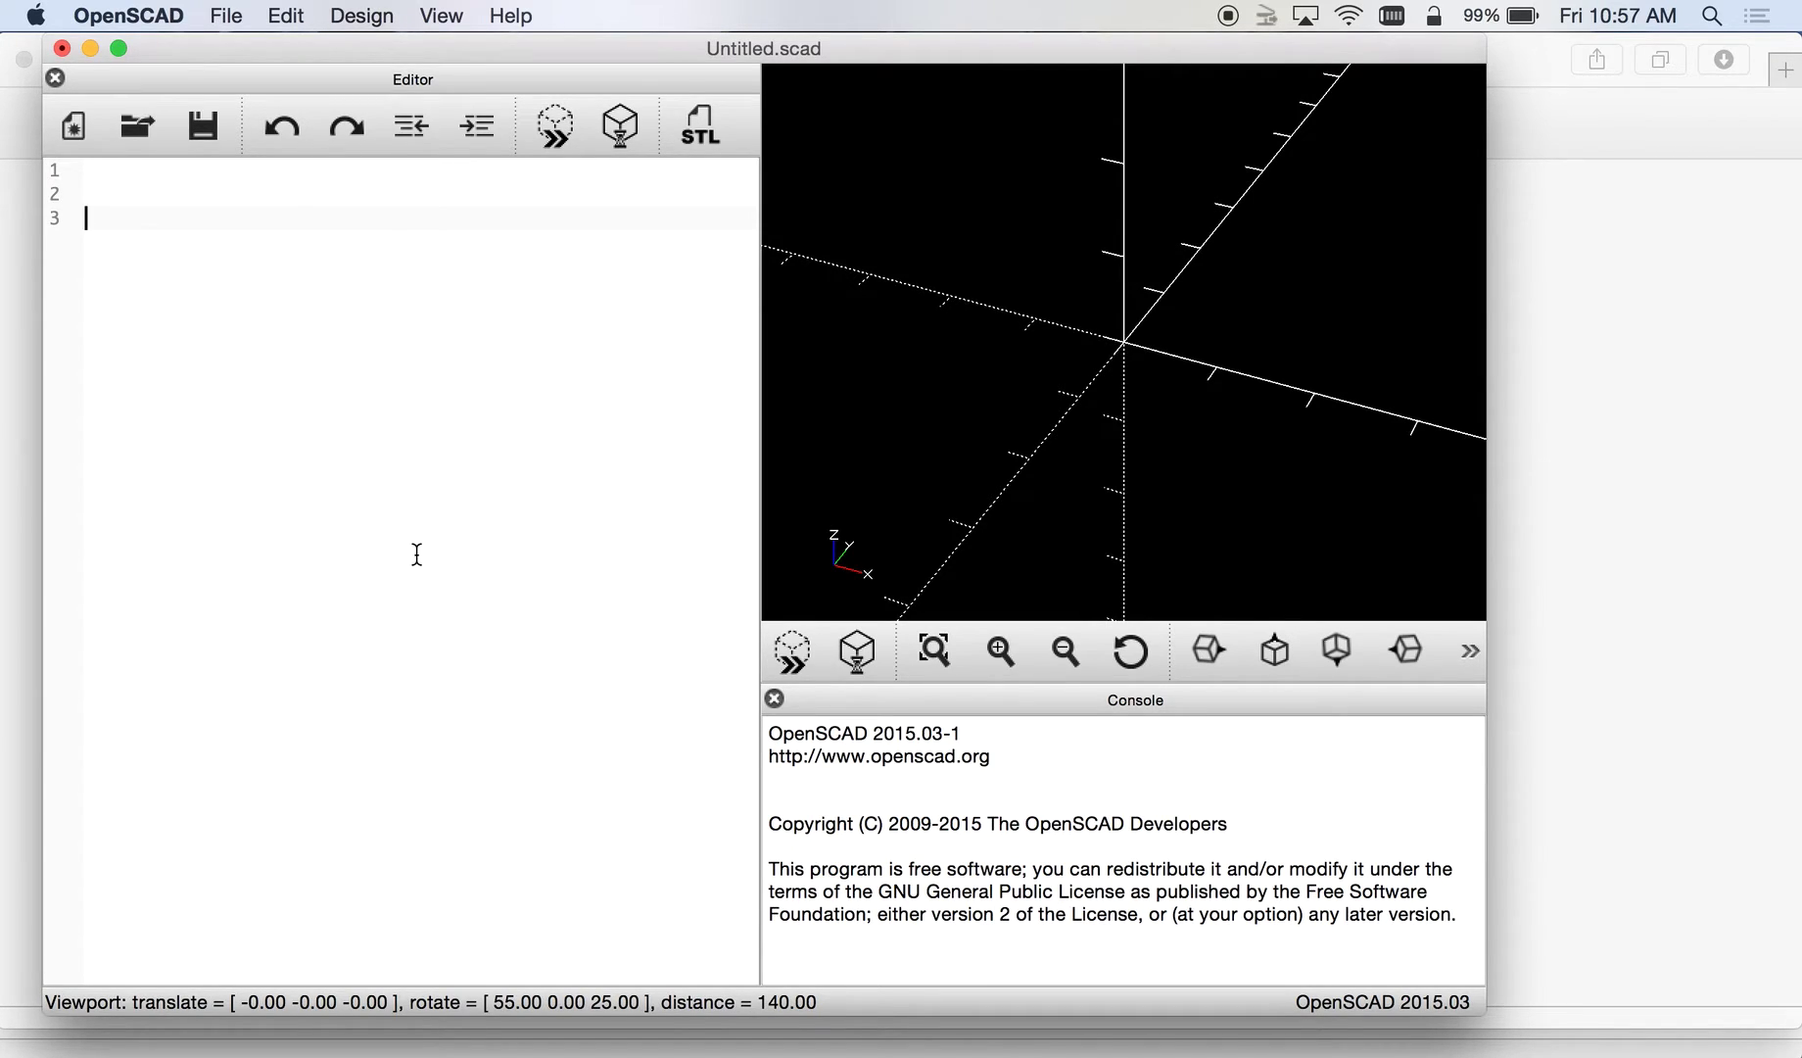
type("cylinder")
key("BackSpace")
type("(h=25, d")
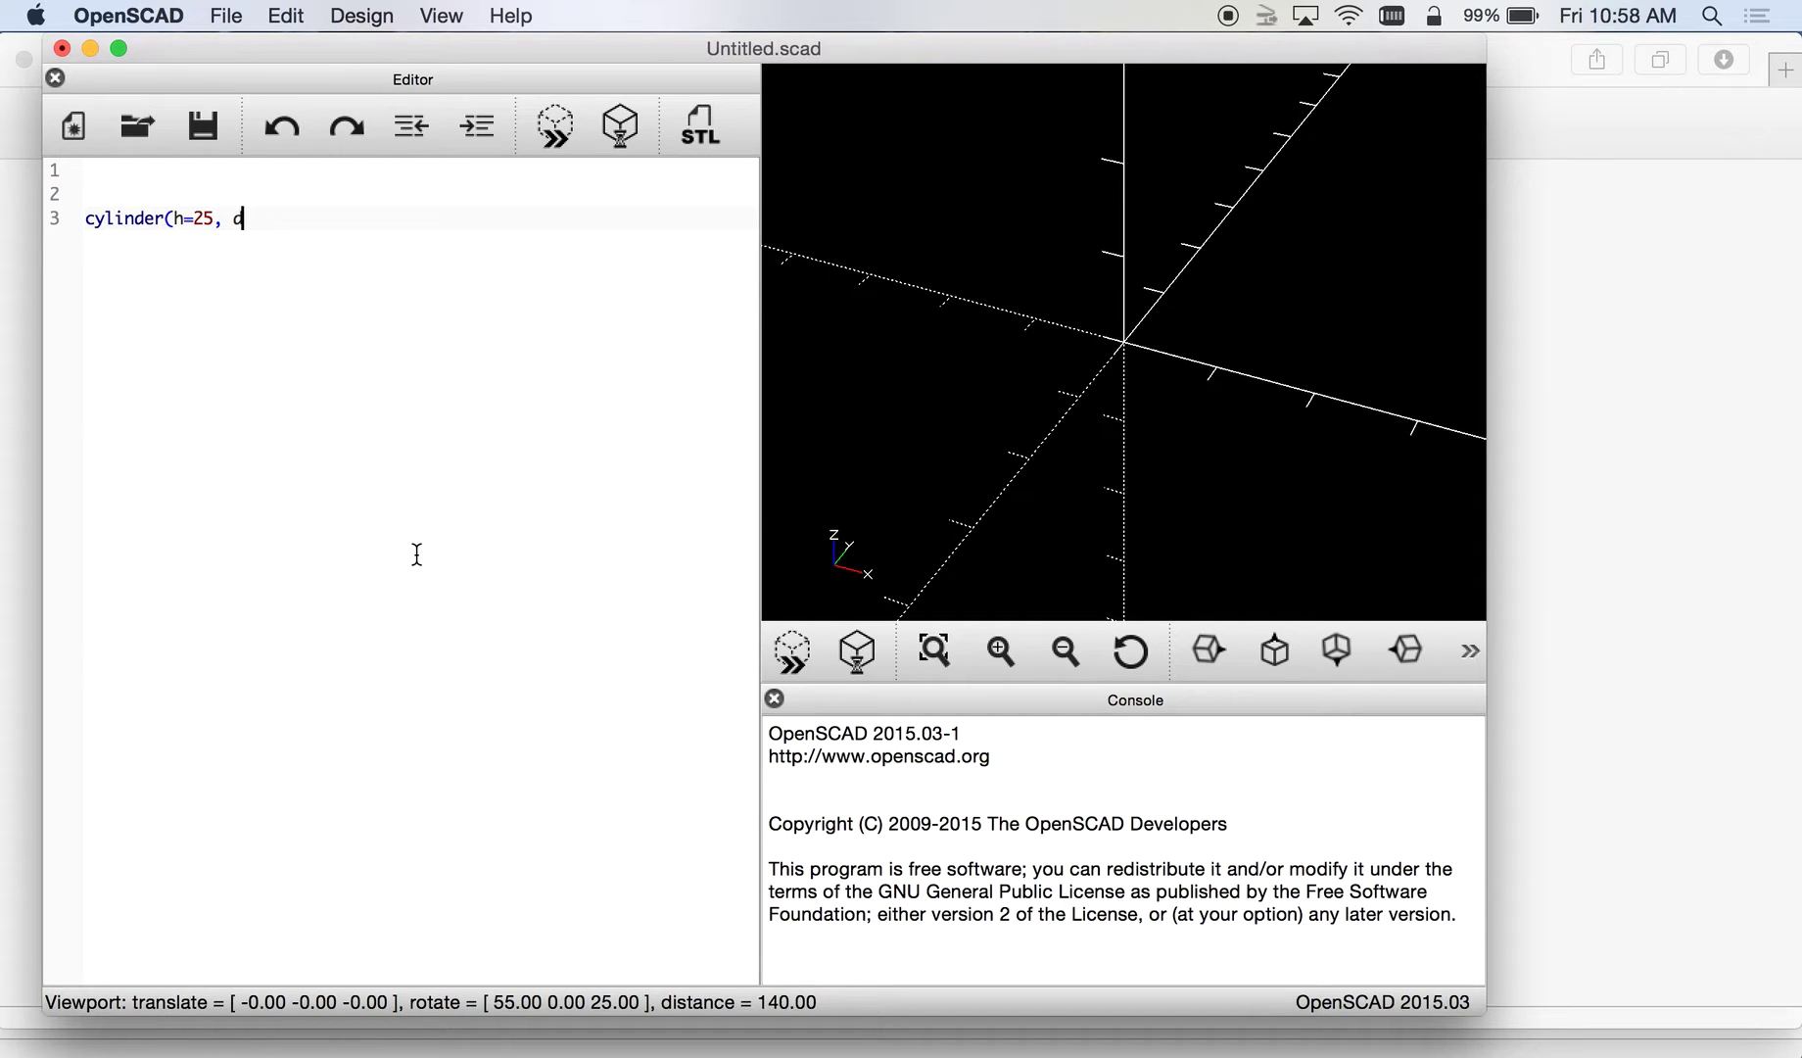
type("=13);")
key("Return")
left_click(548, 116)
left_click_drag(913, 333, 1024, 441)
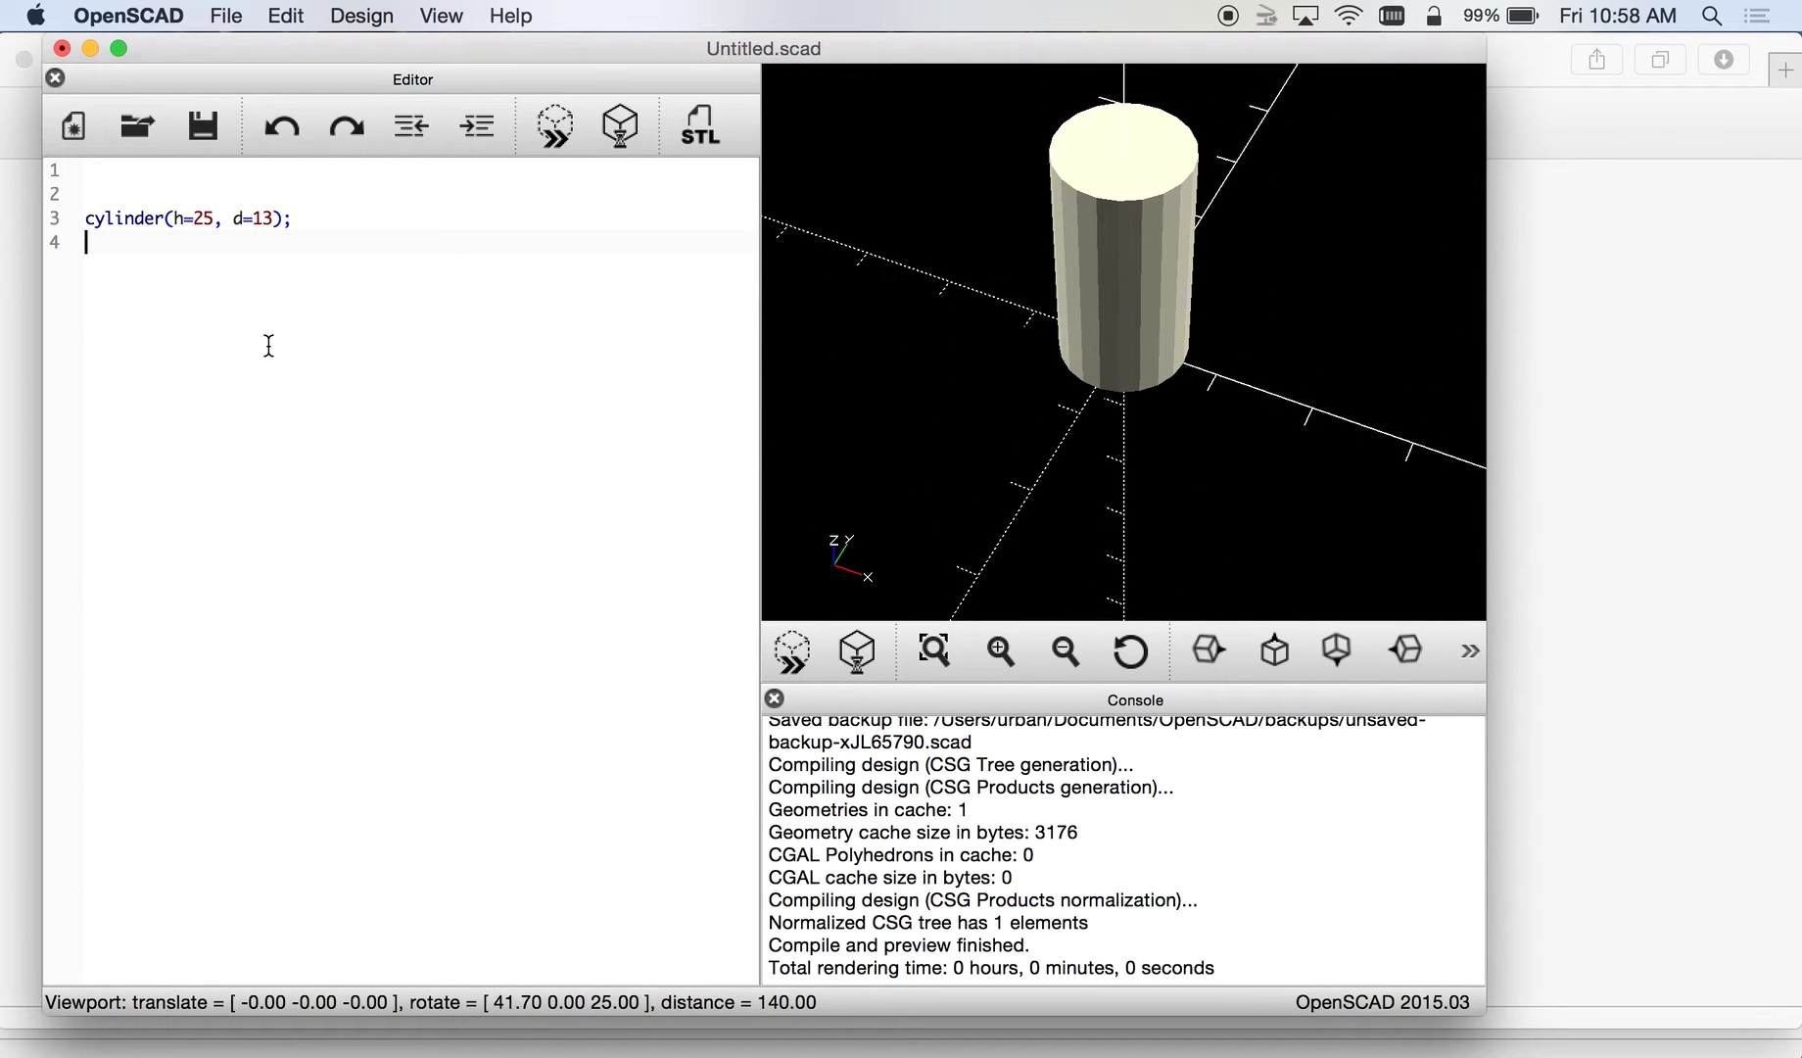
left_click(95, 286)
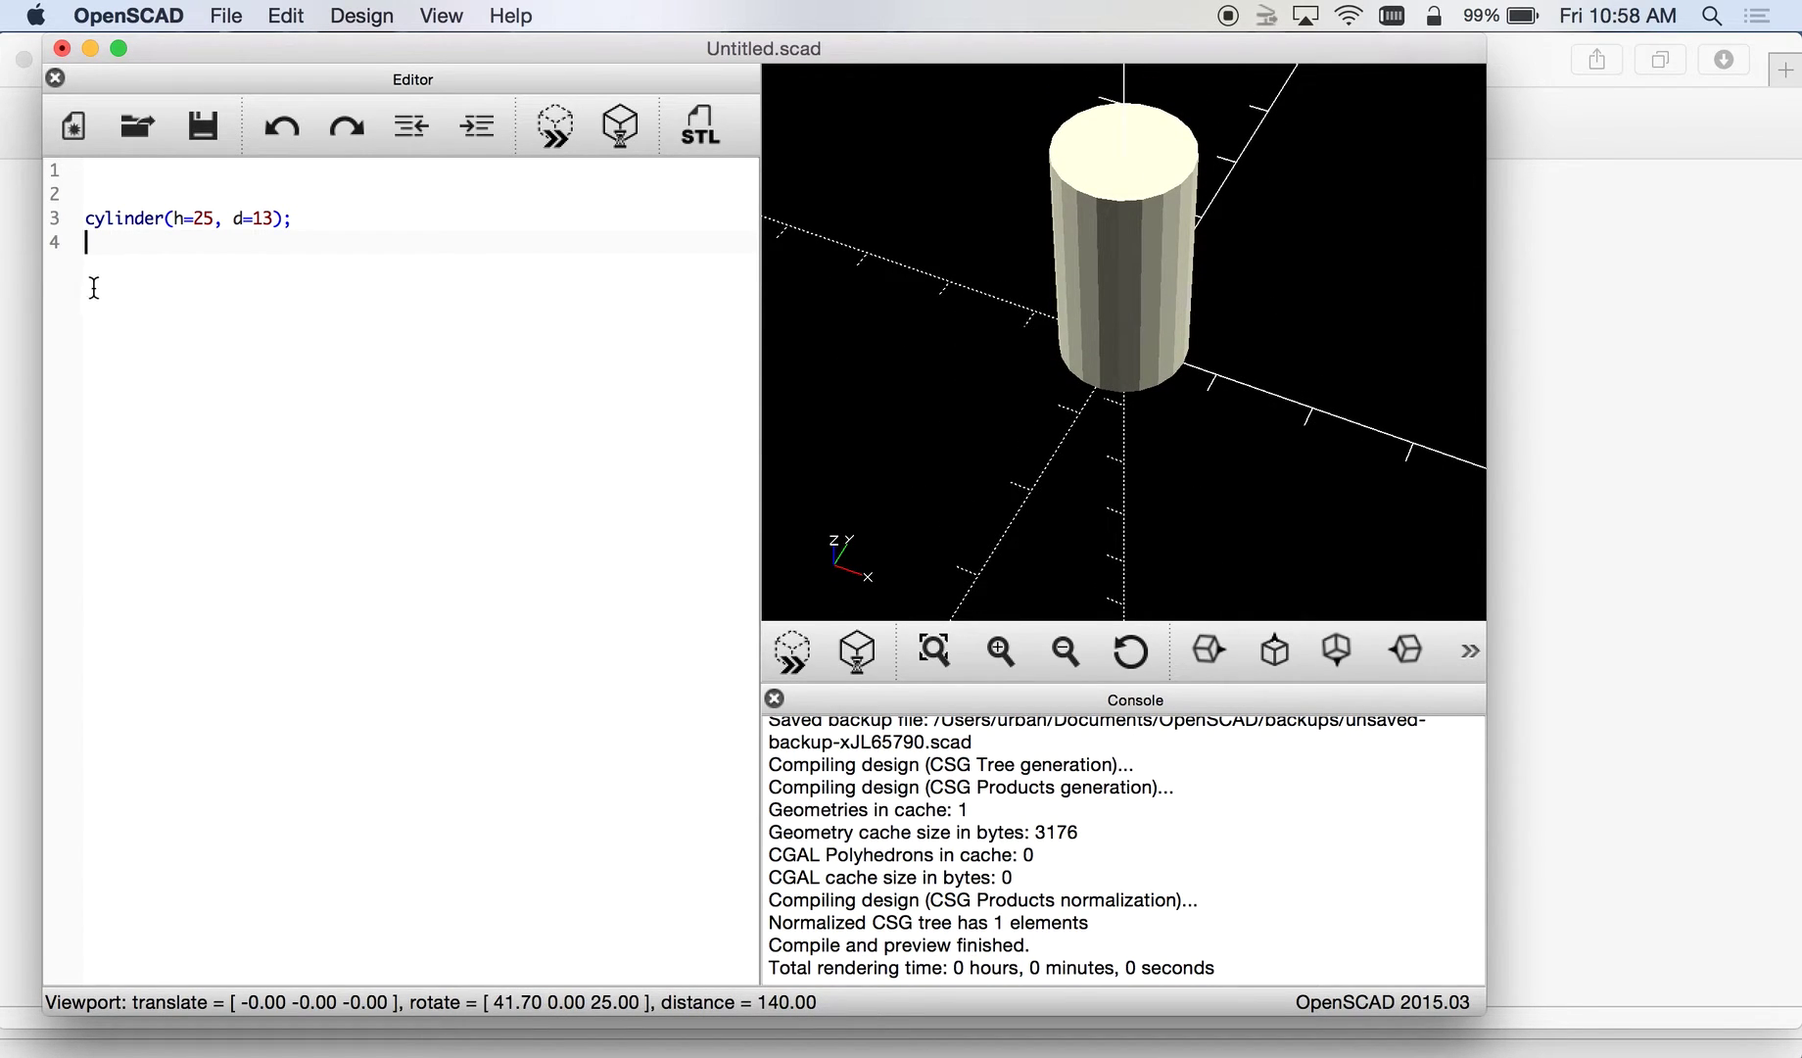
left_click(191, 194)
key("Return")
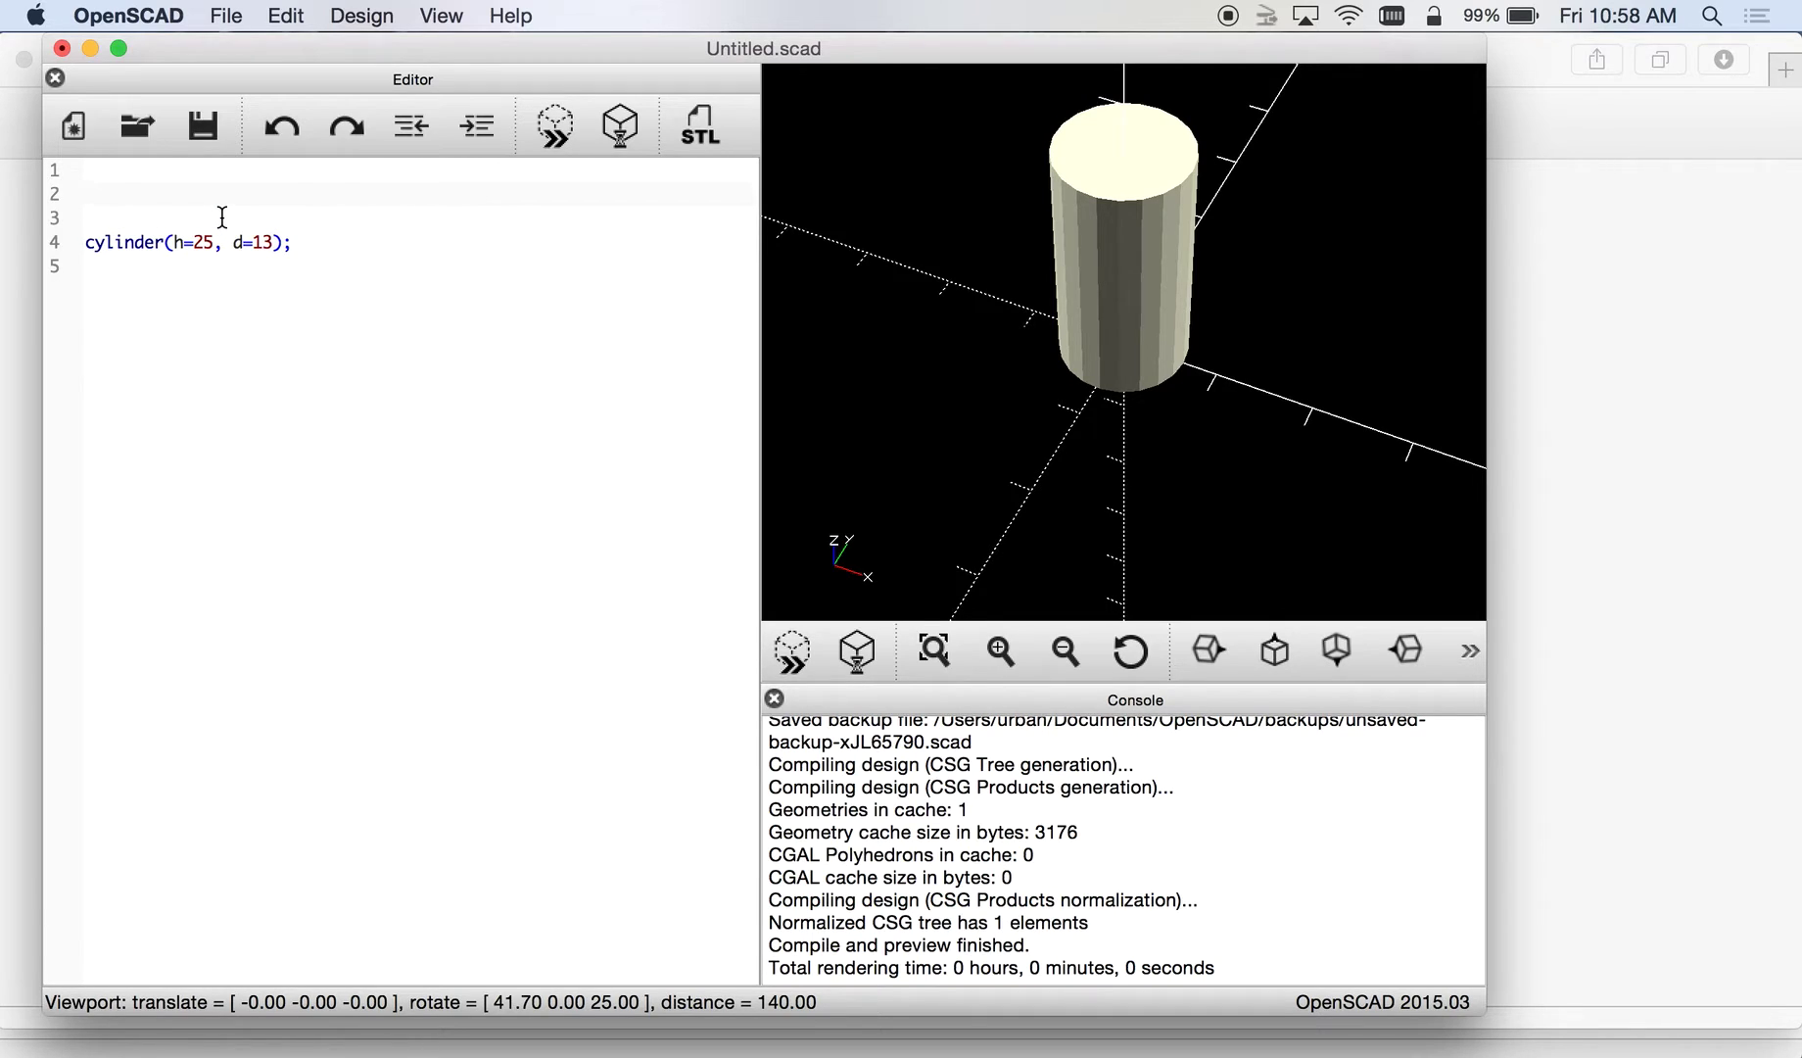
left_click(222, 216)
key("Delete")
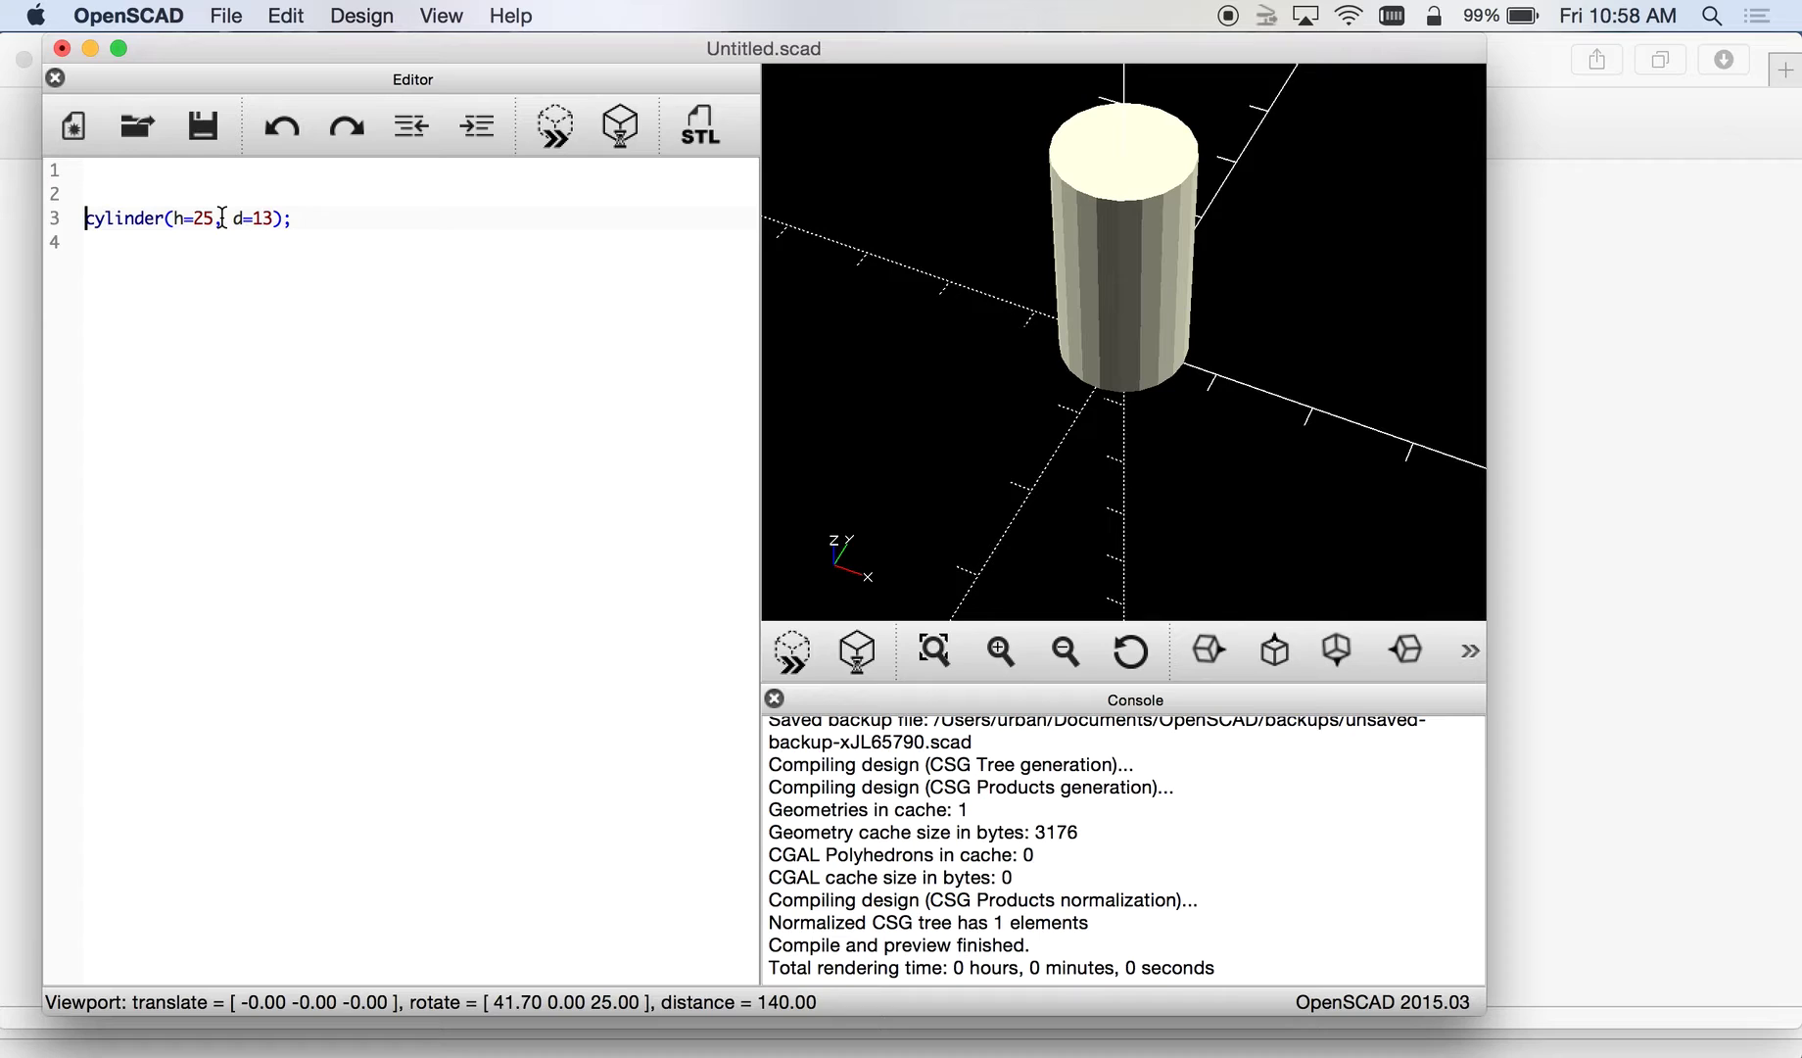
left_click(238, 196)
- Duplicate the cylinder line directly below the original
left_click_drag(293, 219, 48, 221)
key("super+c")
key("Right")
key("Return")
key("super+v")
- Change the copied cylinder to h=15 and d=4, and check the preview from below
left_click(202, 242)
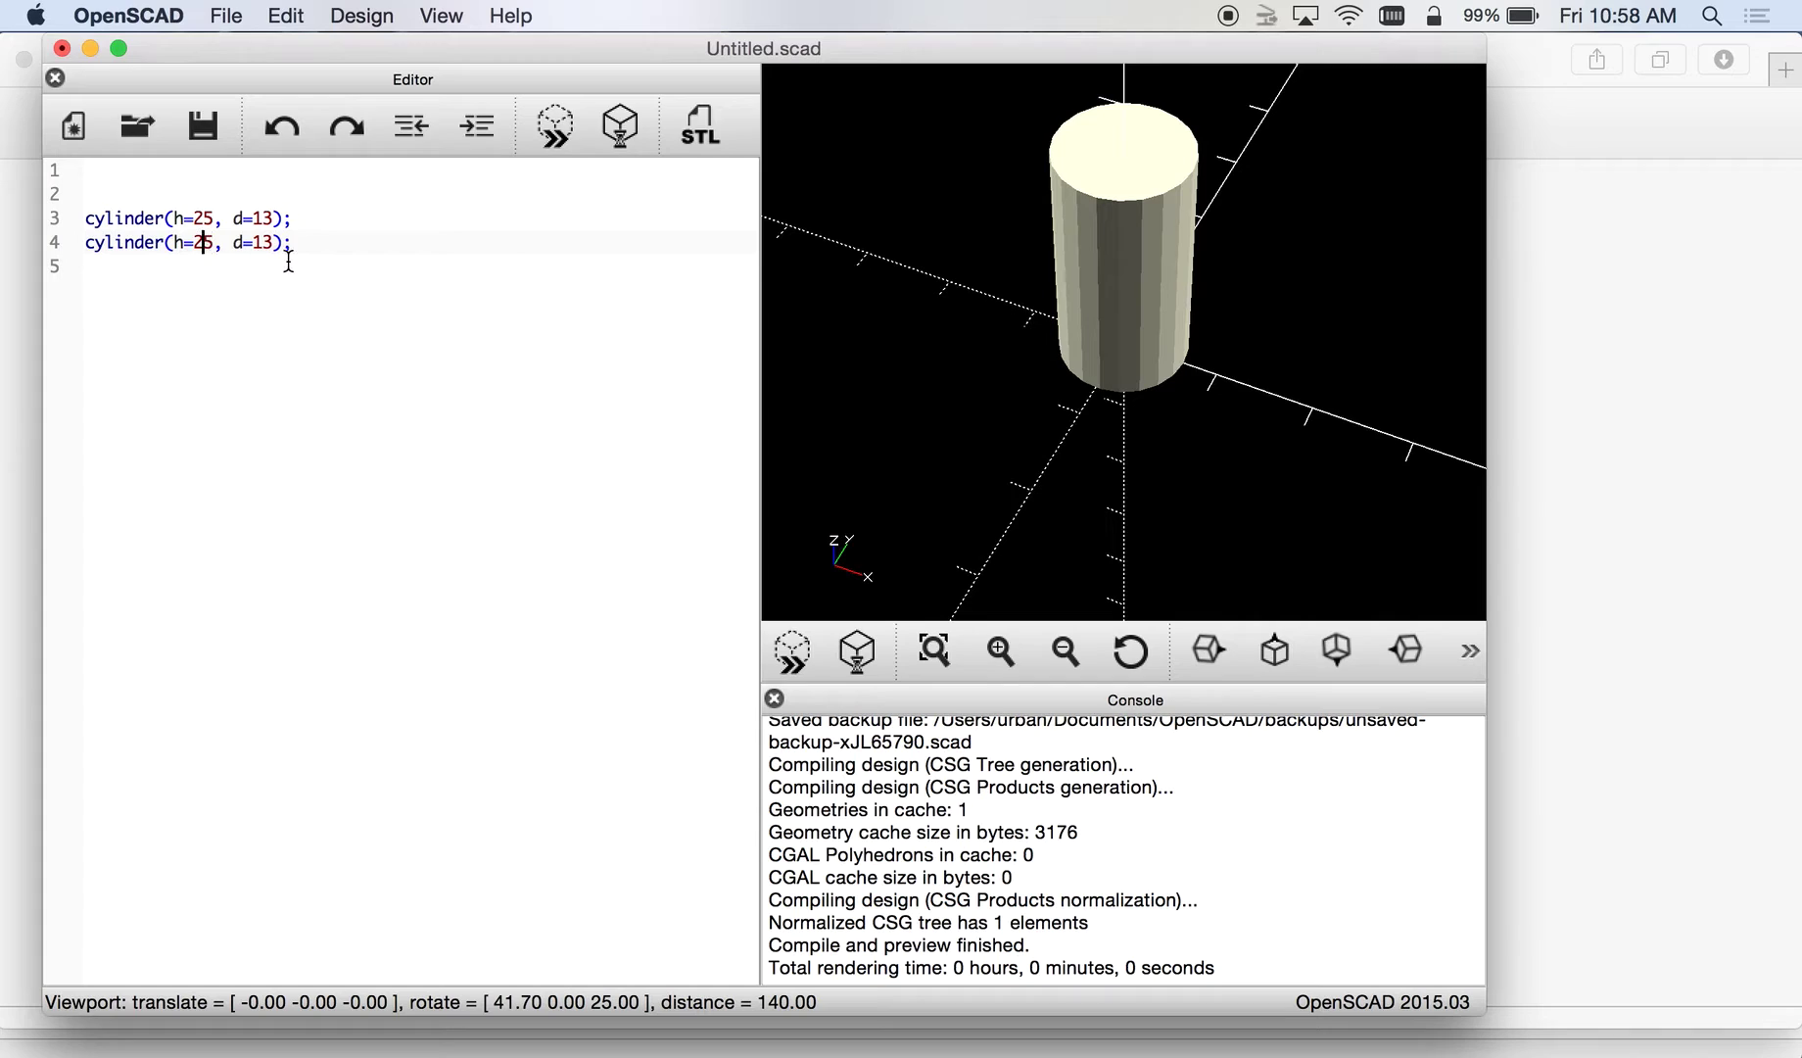
key("Delete")
key("BackSpace")
type("15,")
key("BackSpace")
left_click(271, 244)
key("BackSpace")
key("BackSpace")
type("4")
left_click(554, 124)
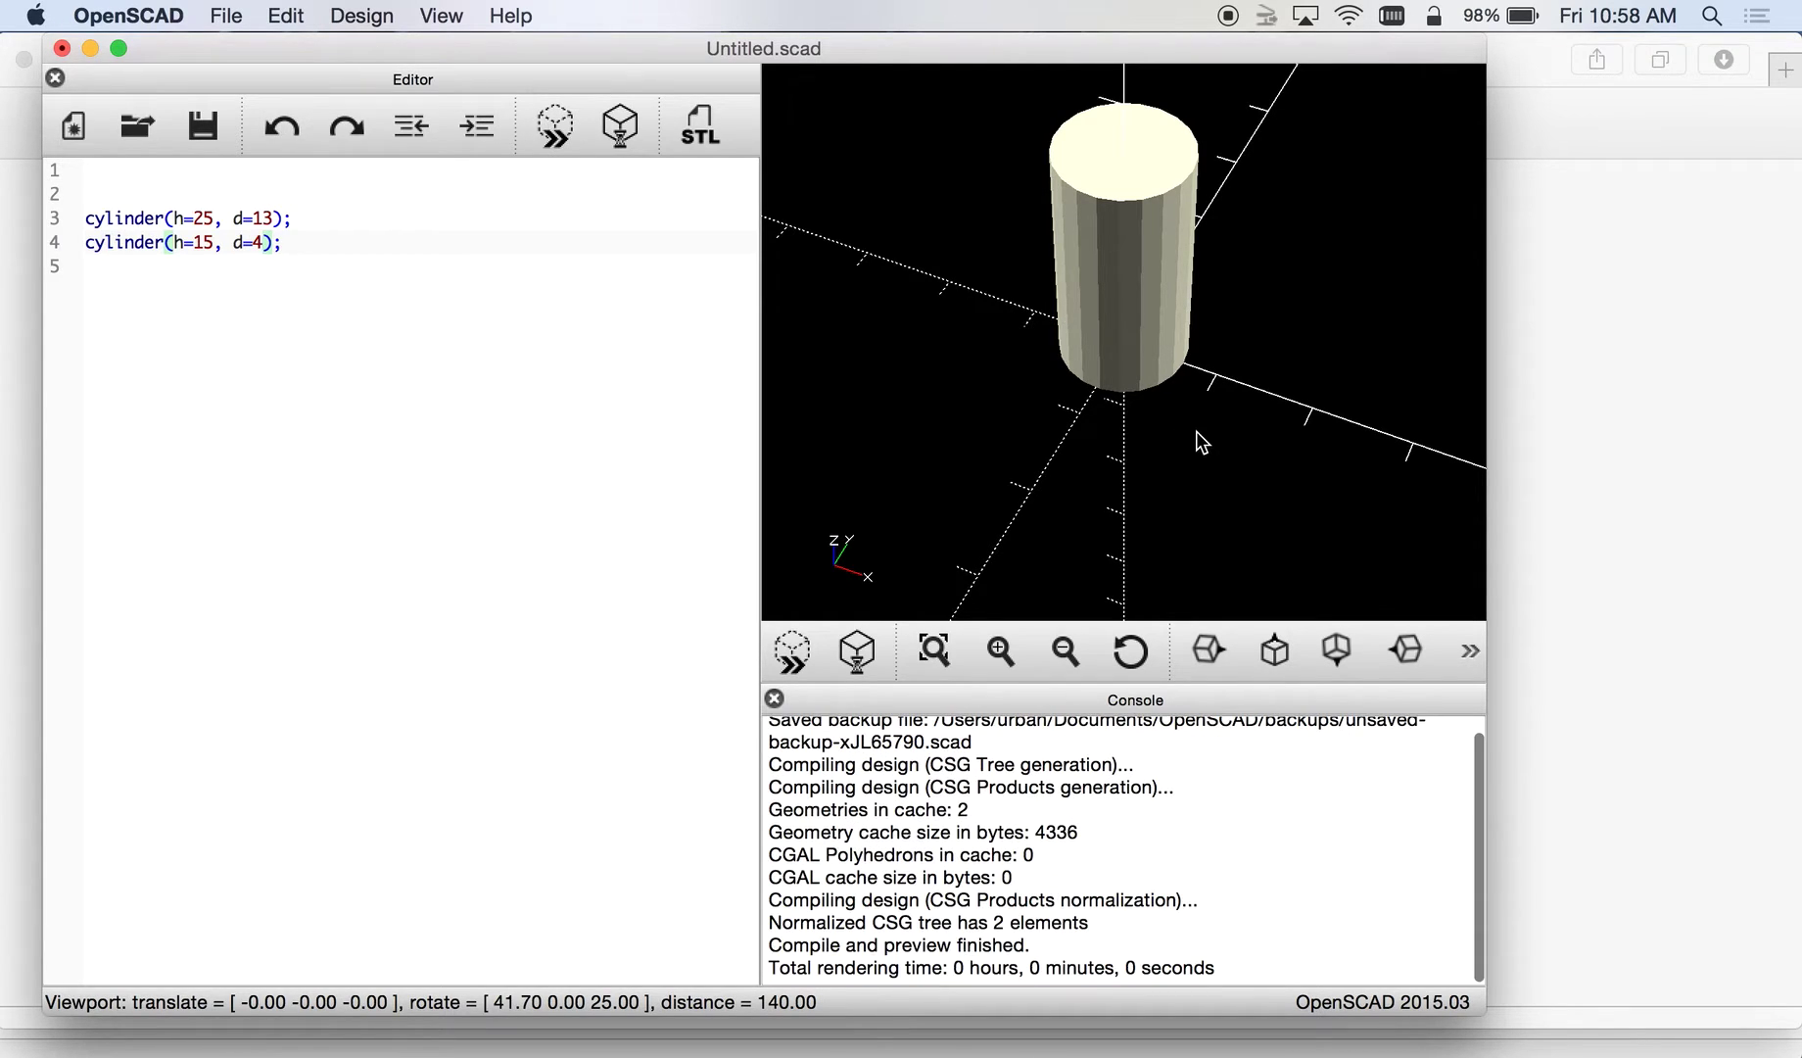
left_click_drag(1197, 434, 1178, 141)
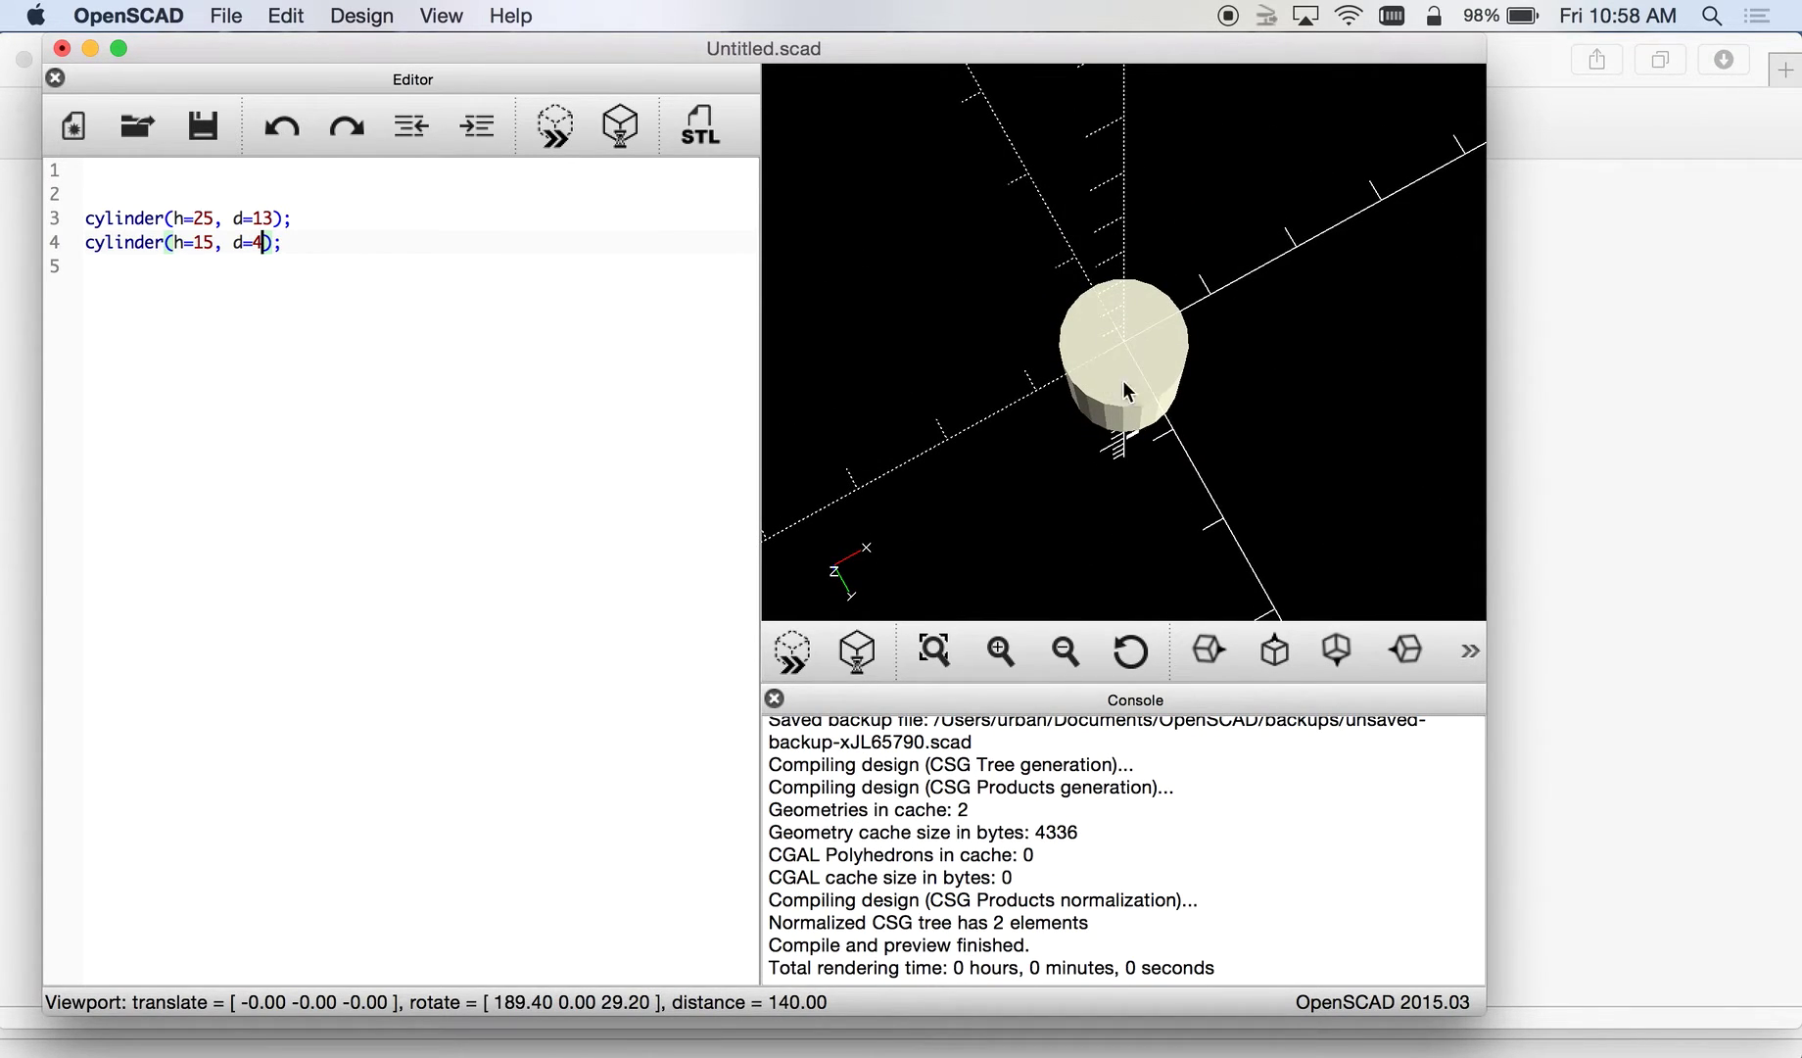
left_click_drag(1139, 382, 1106, 279)
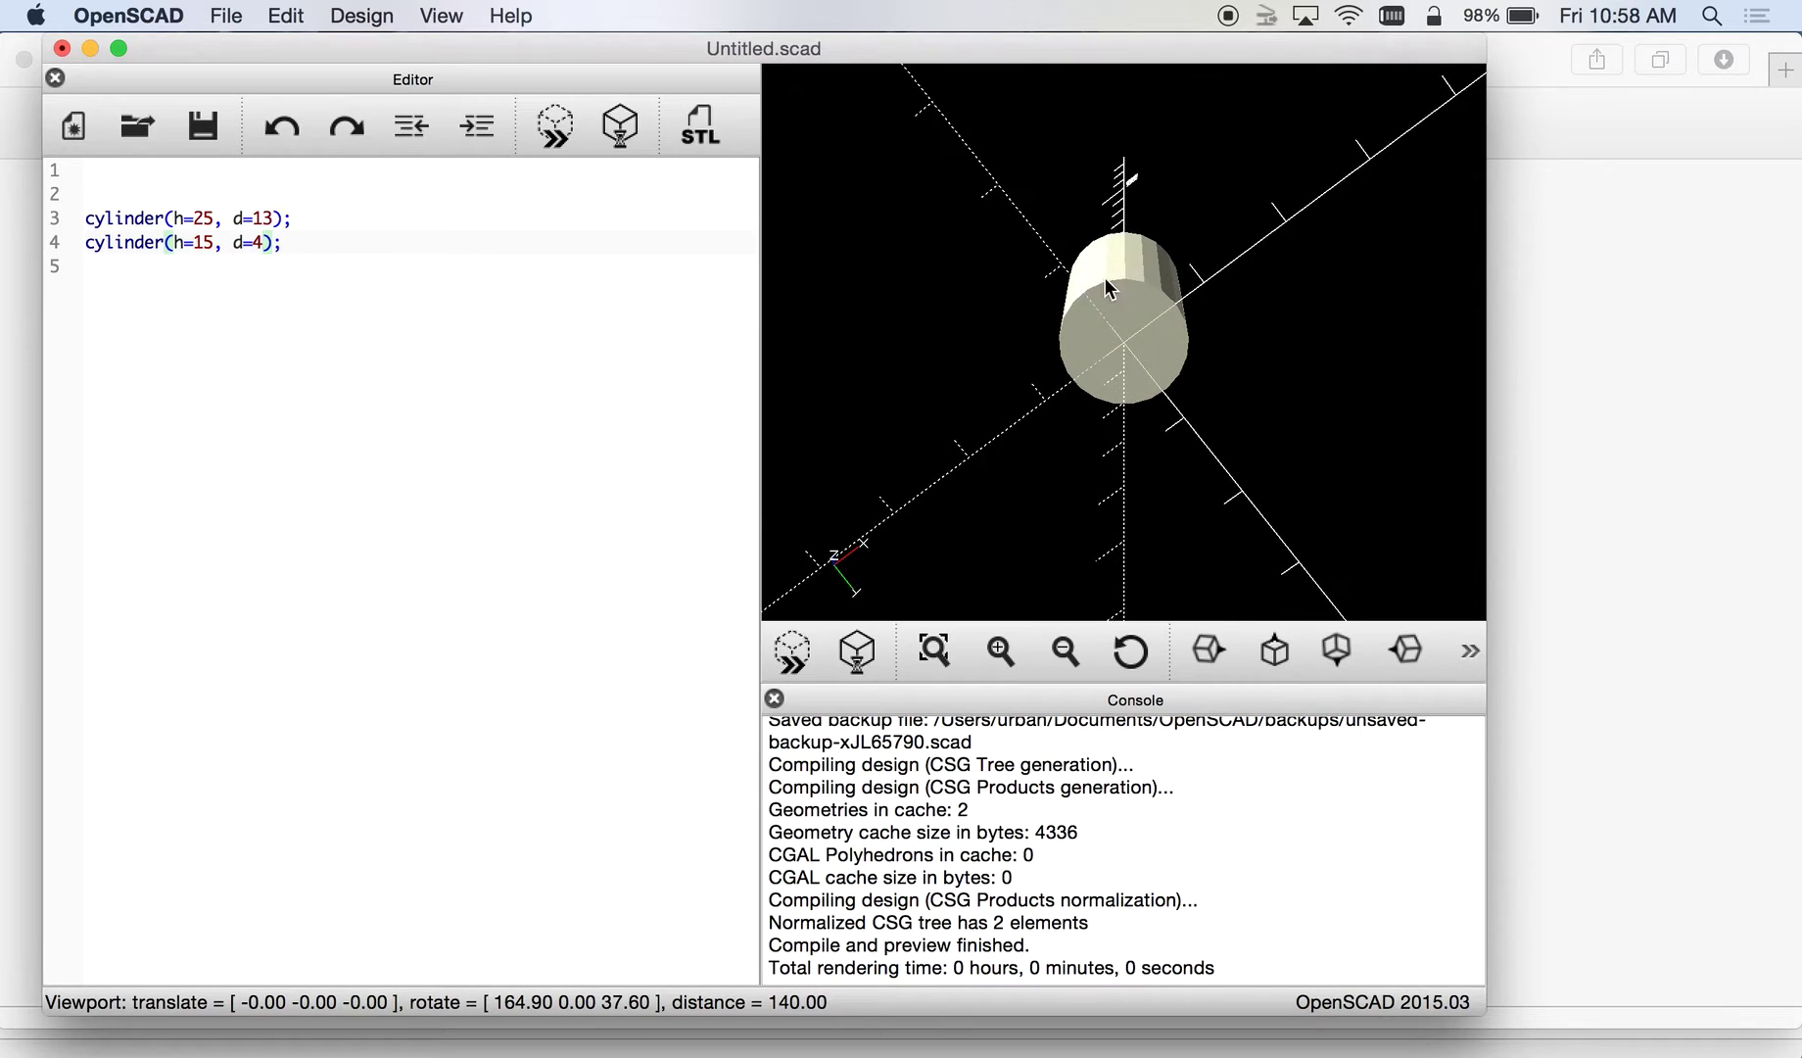
- Add the comment "// cheese" above the large cylinder and "//holes" above the small one
left_click(741, 299)
left_click(406, 198)
key("Return")
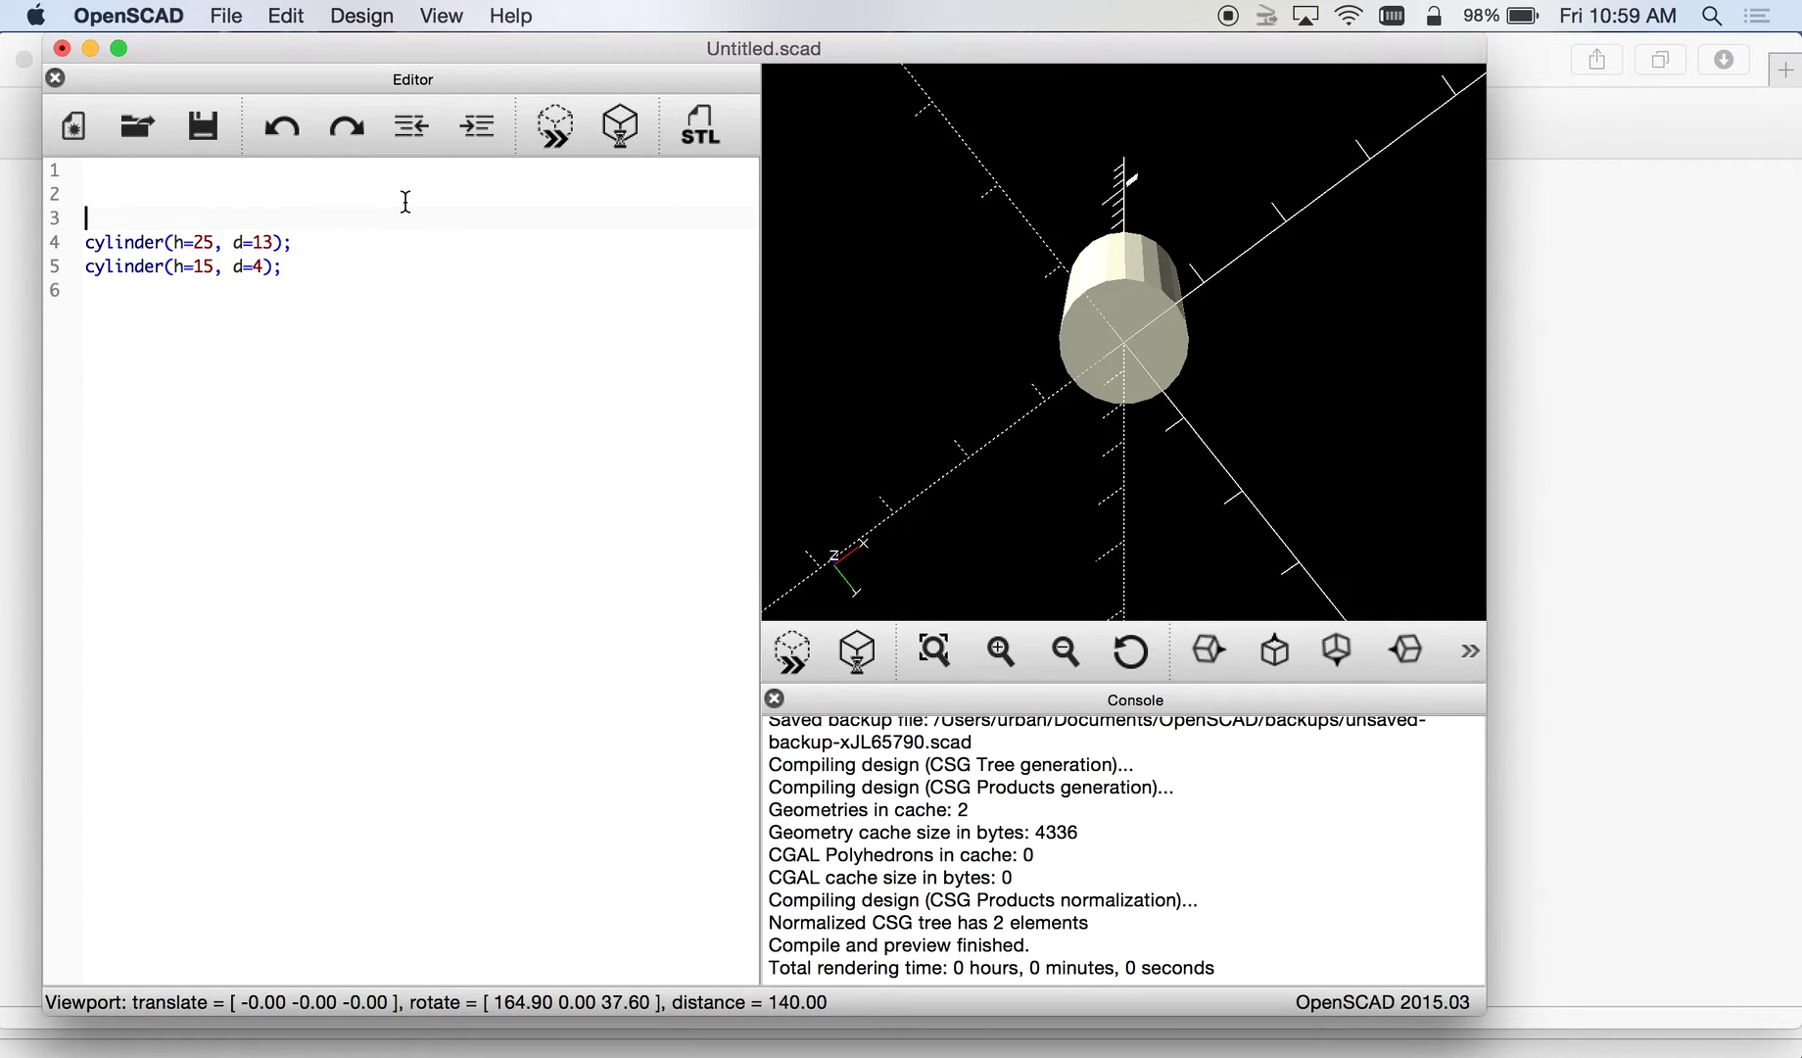
type("// cheese")
key("Right")
left_click(362, 235)
key("Return")
type("//holes")
- Wrap both commented cylinders in a difference(){ } block and indent its contents
key("Up")
key("Up")
key("Up")
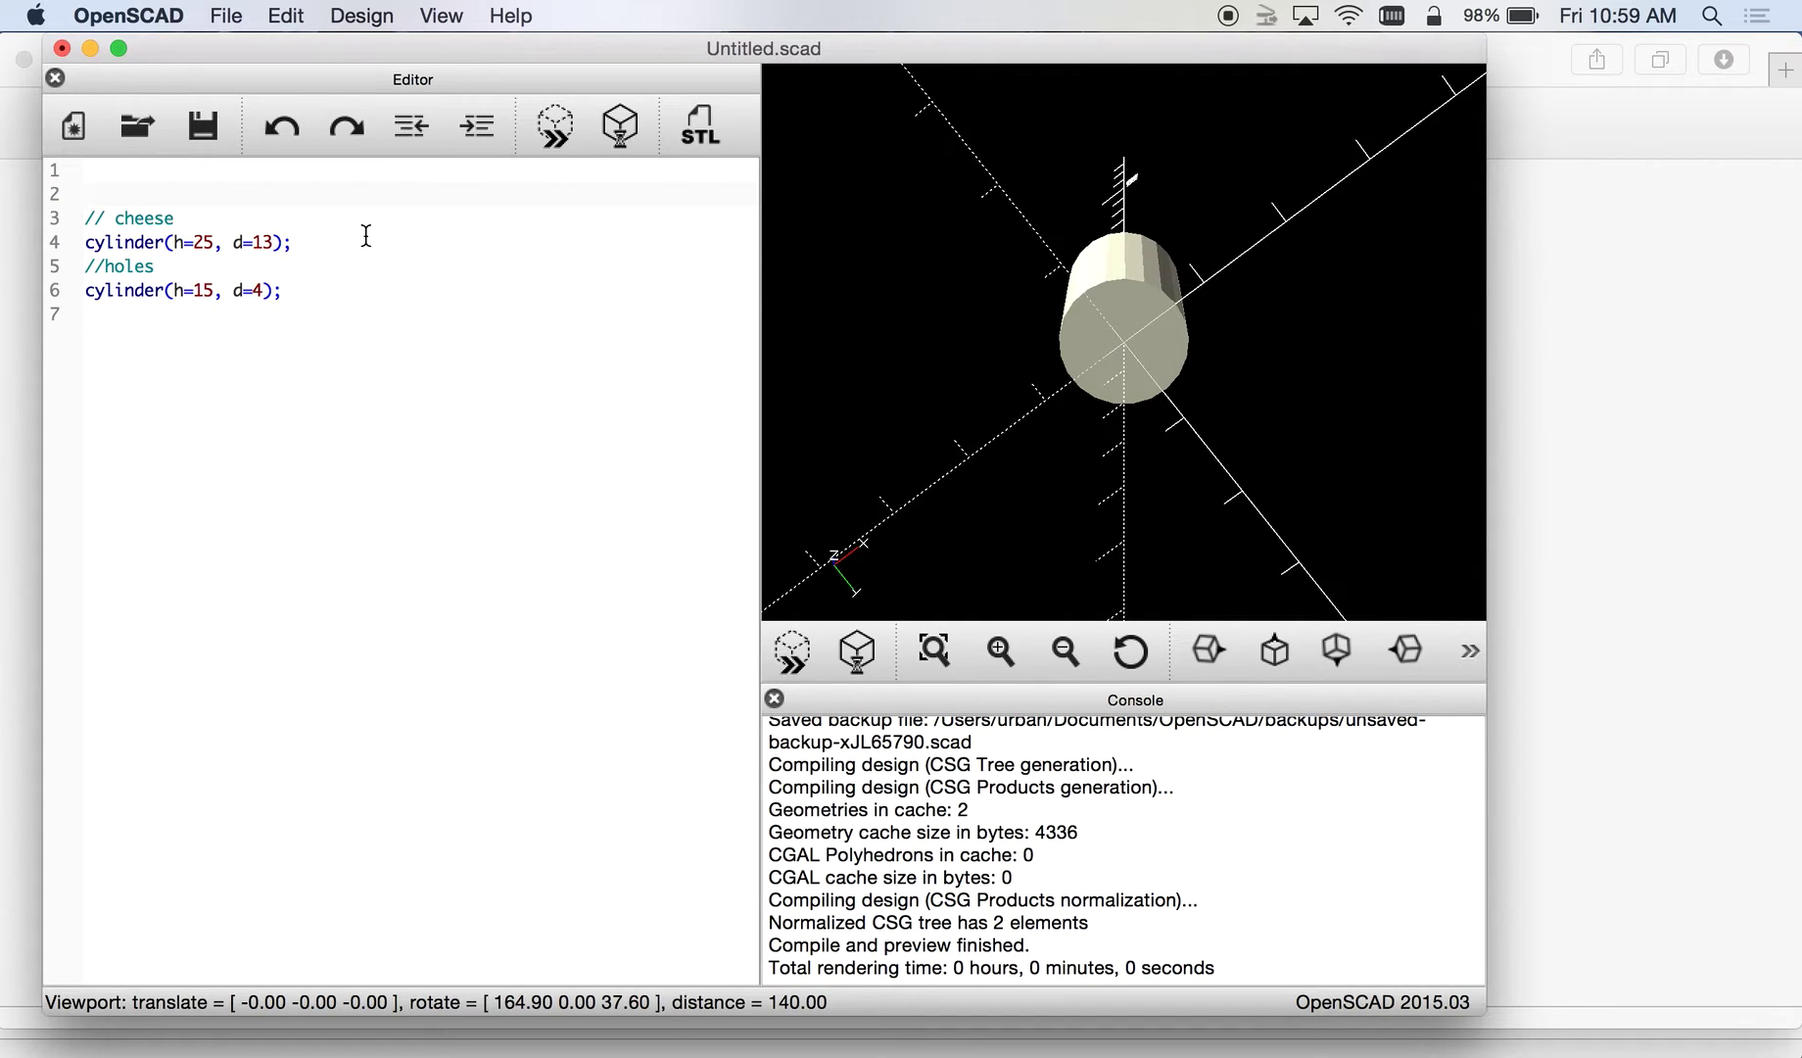
type("difference(){")
key("Down")
key("Down")
key("Down")
key("Down")
key("Down")
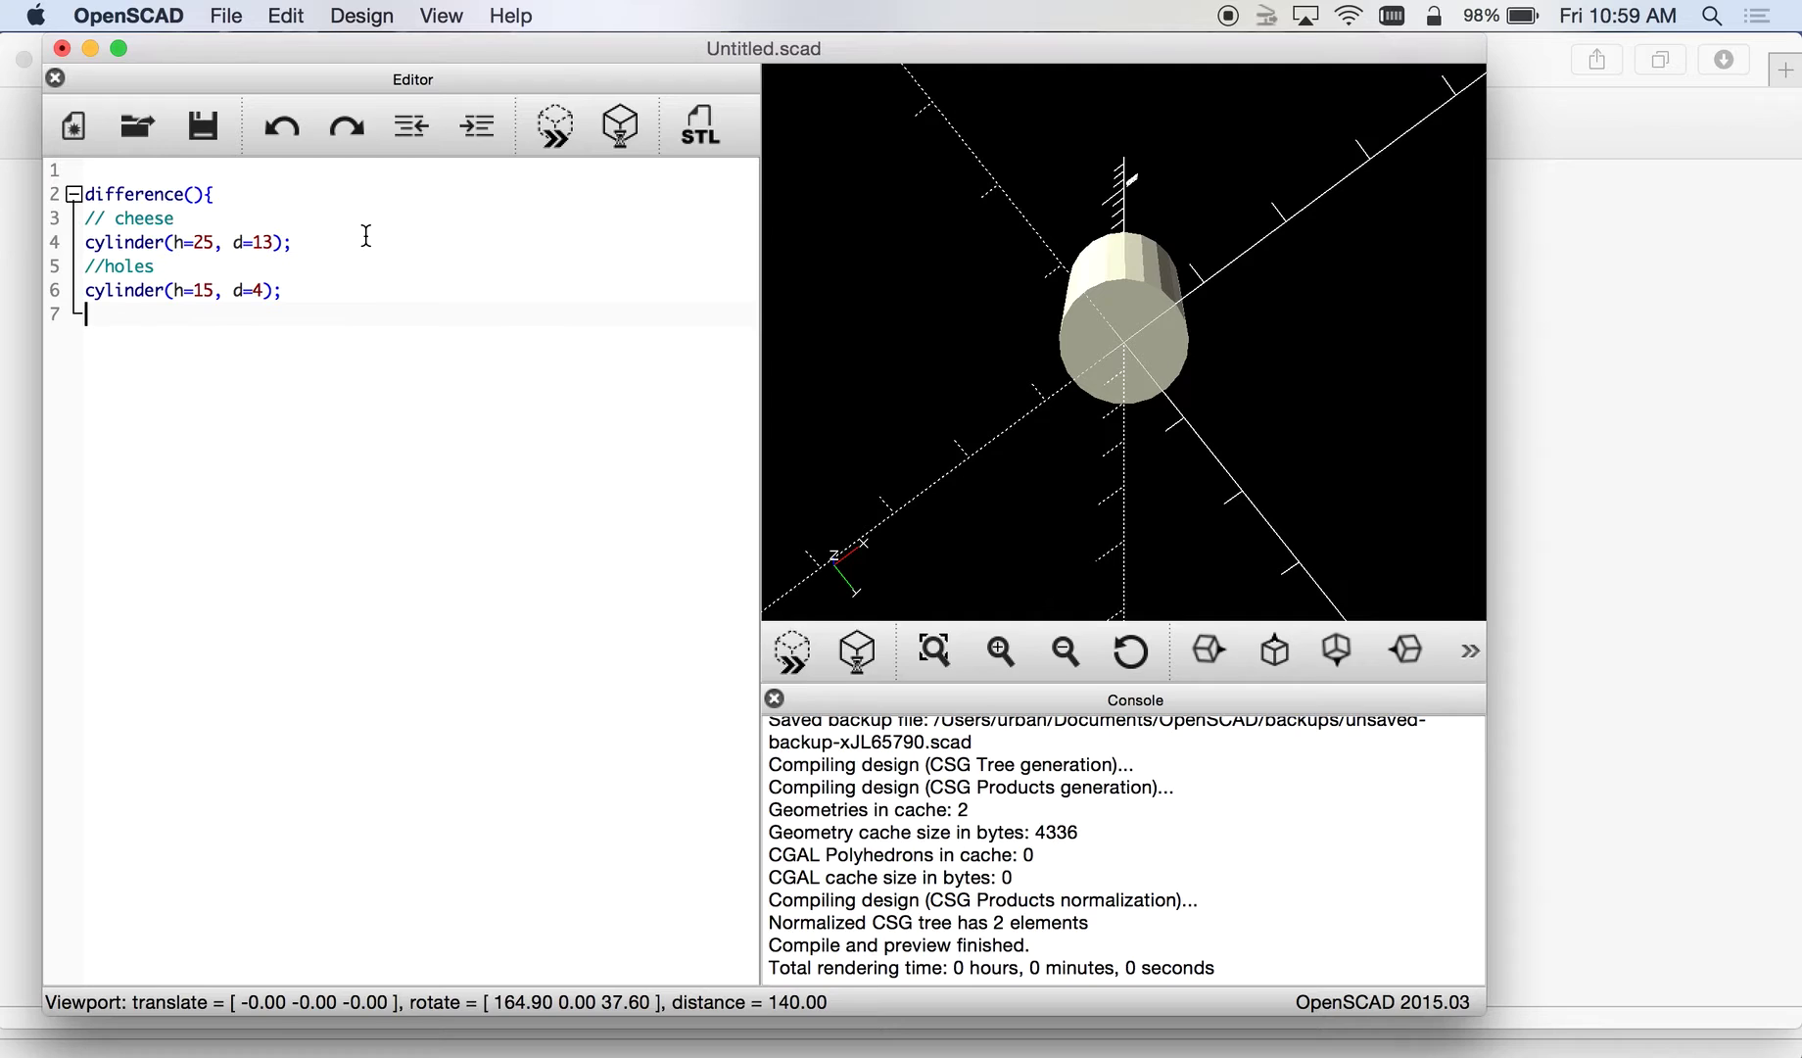
type("}")
left_click_drag(354, 283, 45, 230)
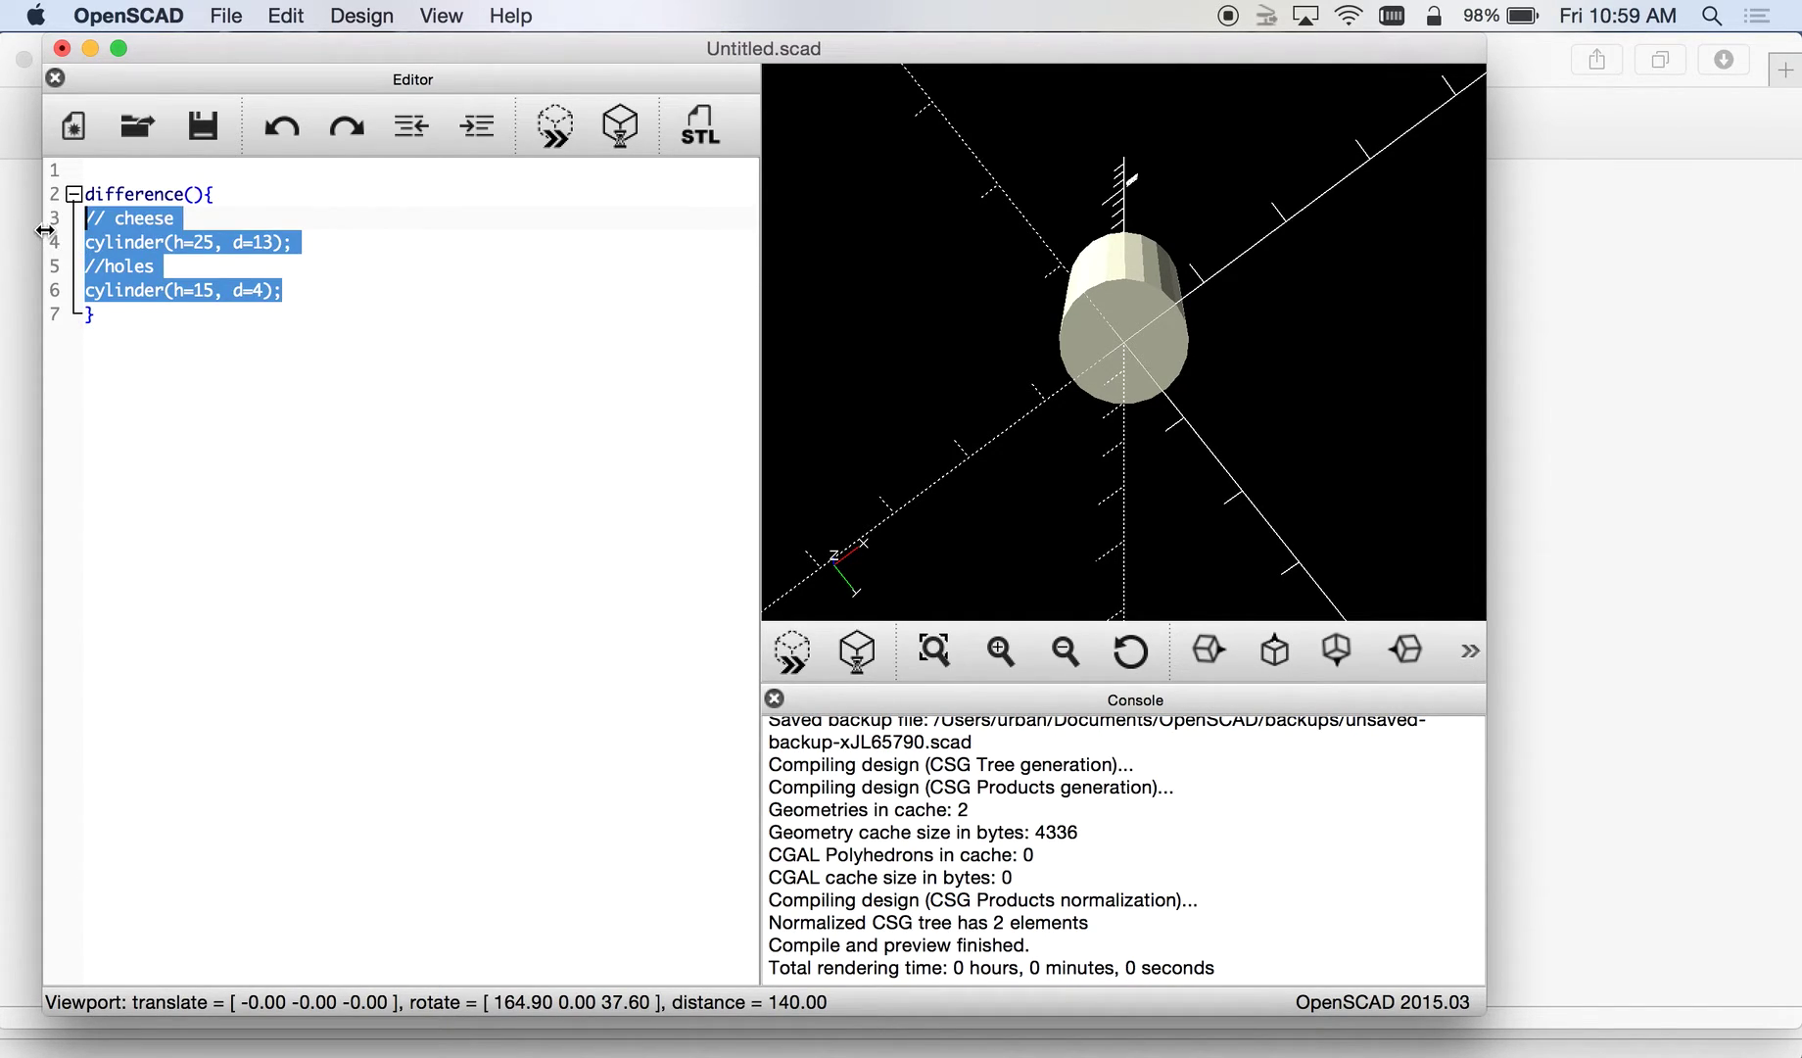
key("Tab")
left_click(129, 334)
- Preview and fully render the difference, and check the hole in the cylinder's end
left_click(551, 143)
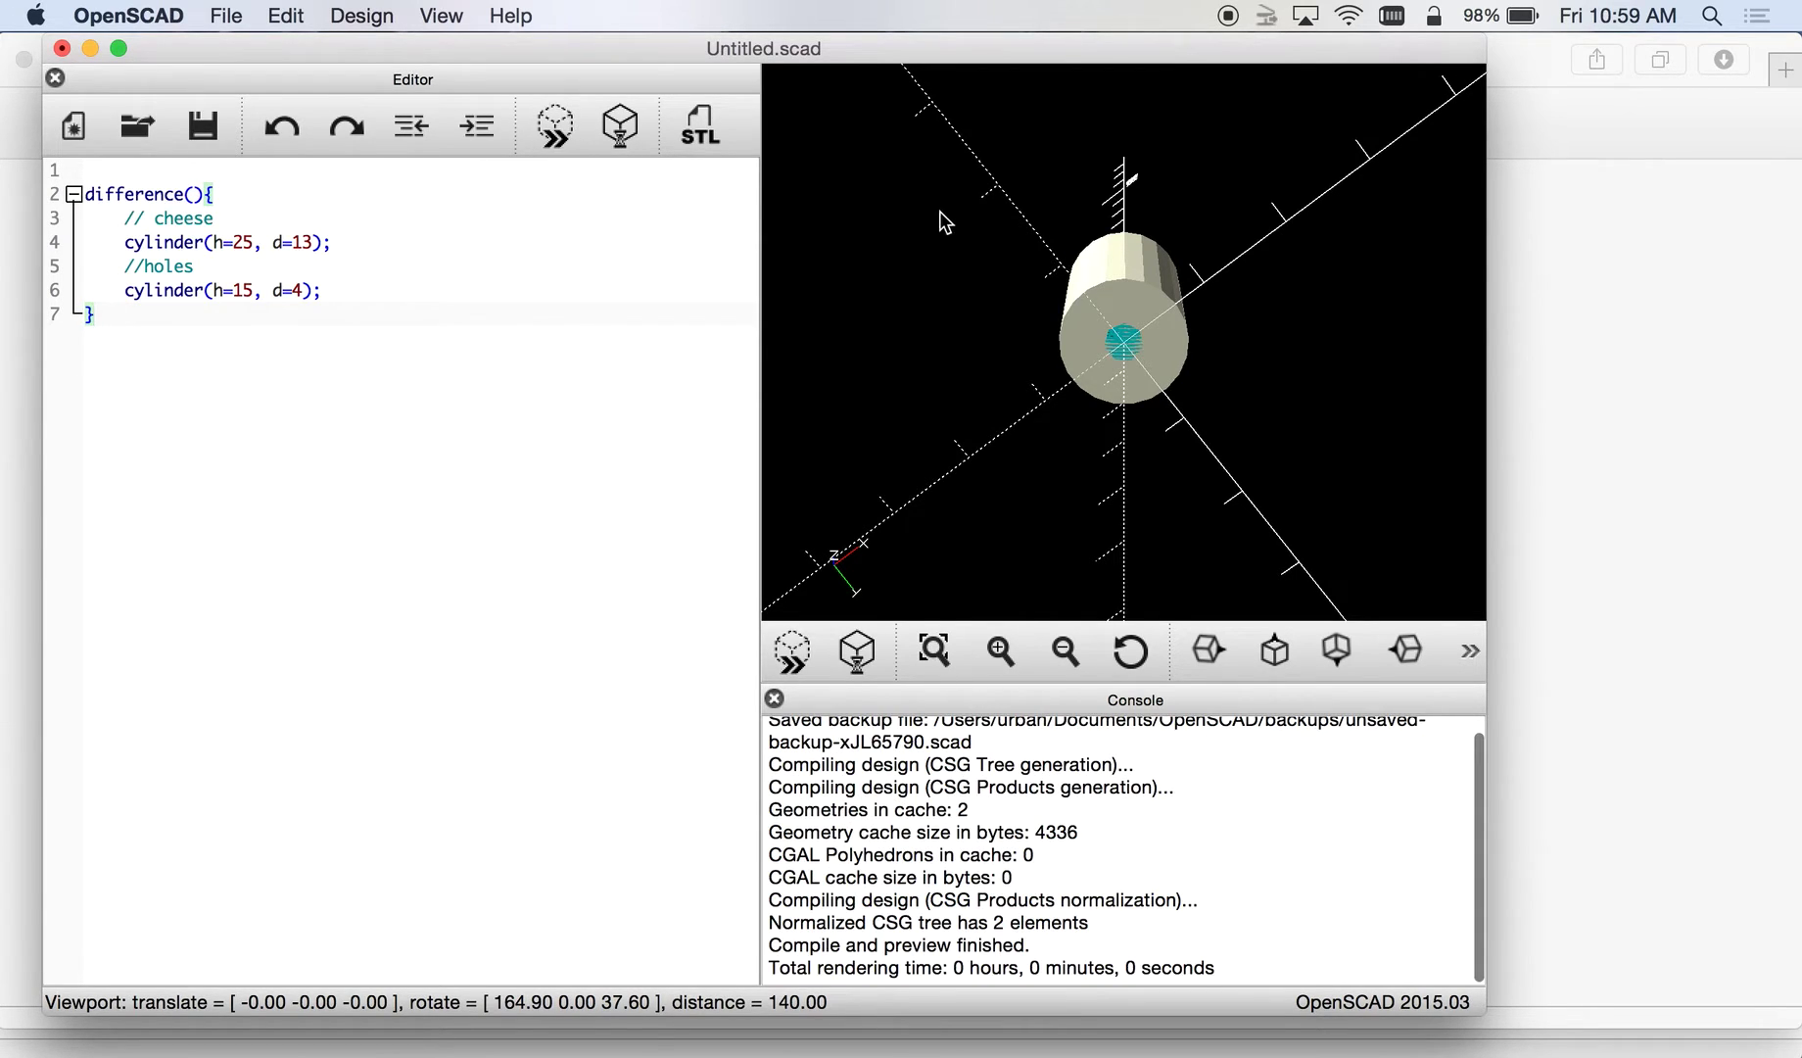
left_click_drag(1033, 372, 1141, 370)
scroll(1141, 371, "up", 5)
key("F6")
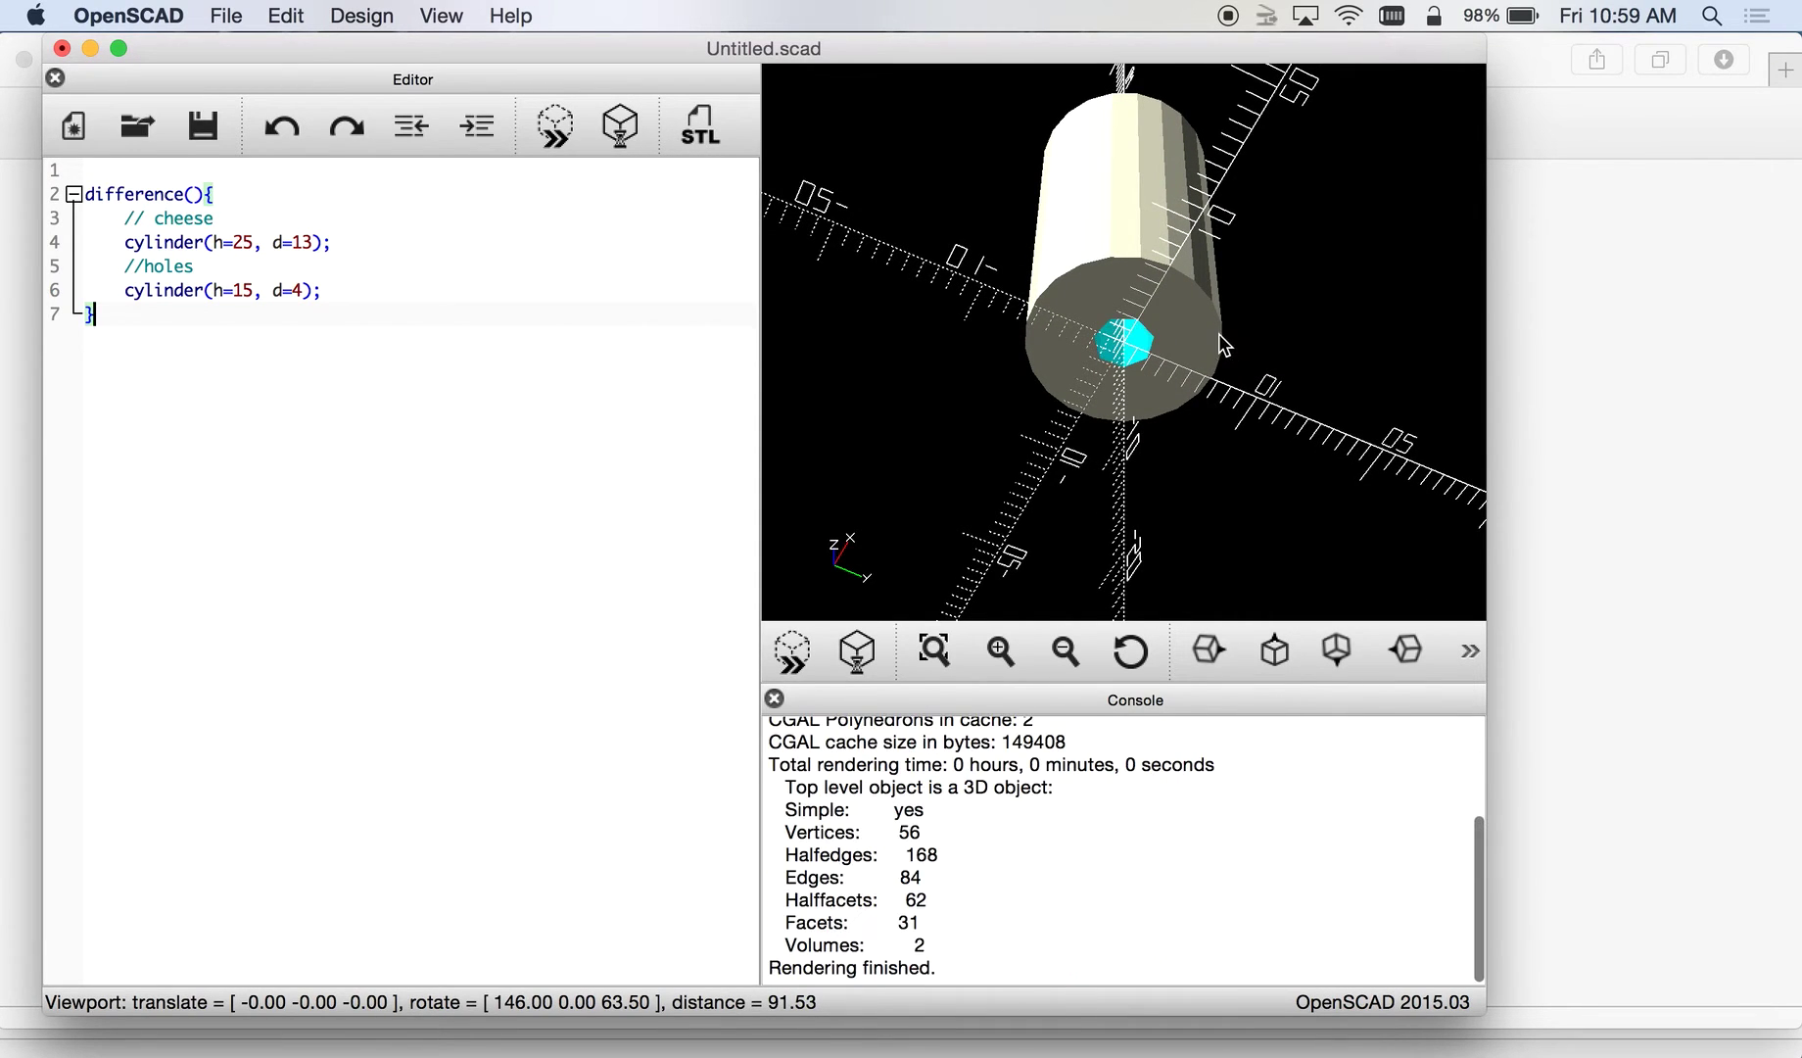
left_click_drag(1220, 337, 1094, 294)
- Add $fn=30; above the difference block, separated by blank lines, and preview the smoother cylinders
mouse_move(196, 172)
left_mouse_down()
mouse_move(157, 174)
mouse_move(177, 183)
left_mouse_up()
key("Down")
key("Return")
key("Return")
key("Up")
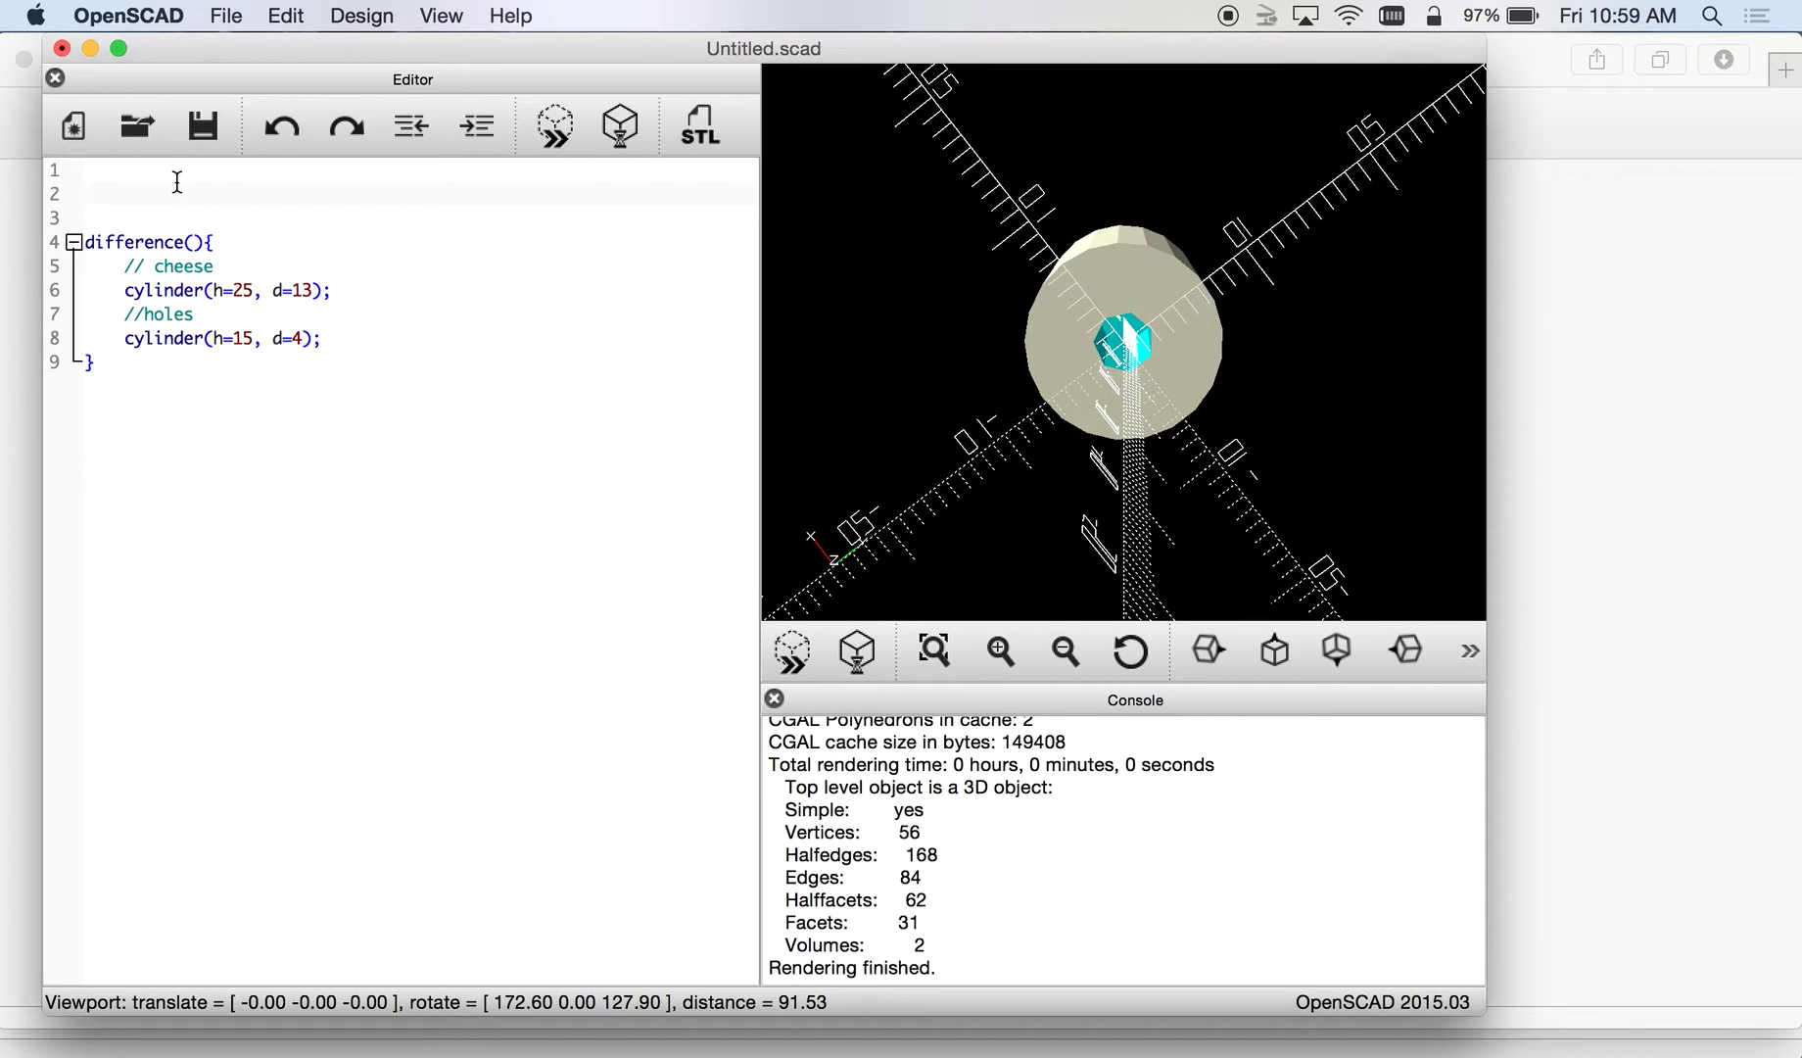
type("$fn=30;")
left_click(554, 127)
scroll(1127, 364, "up", 8)
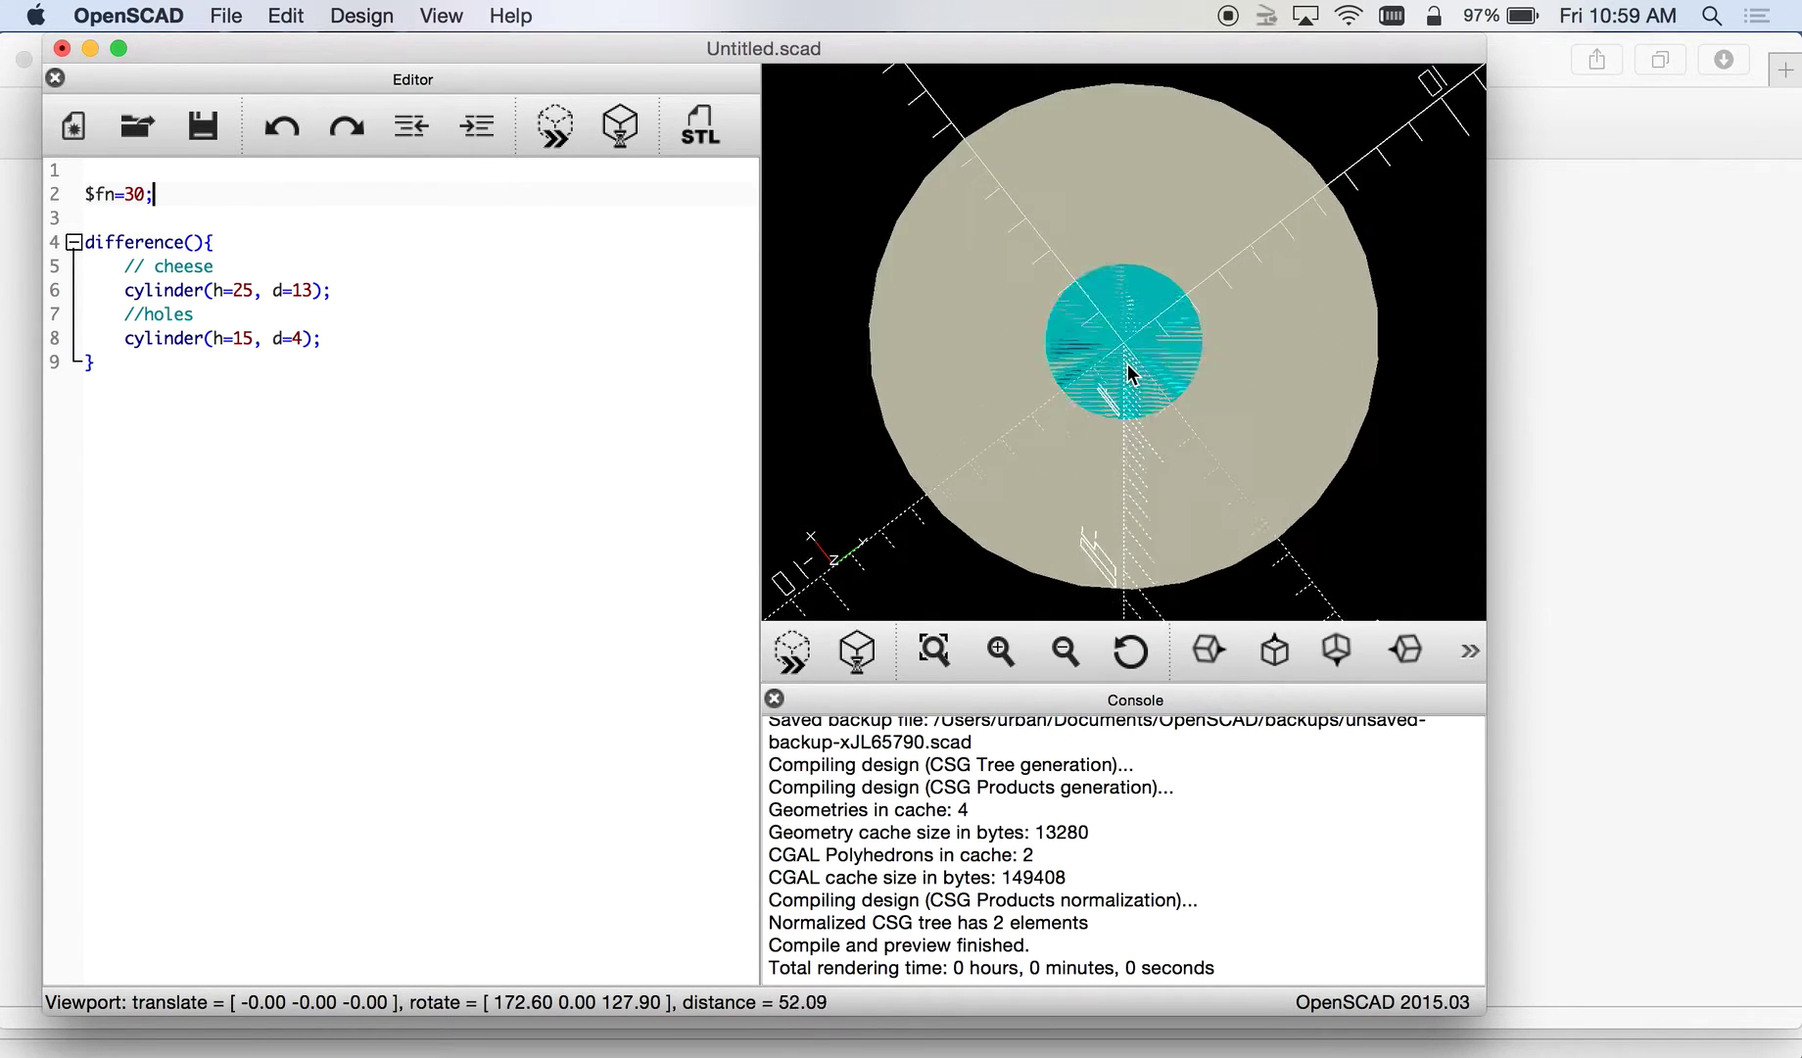
left_click_drag(1127, 364, 1117, 442)
- Set $fn to 60 and preview the model again
left_click(468, 208)
key("Left")
key("Left")
key("BackSpace")
type("6")
left_click(554, 127)
left_click_drag(1095, 342, 1055, 403)
scroll(1099, 386, "down", 6)
scroll(1052, 563, "down", 7)
scroll(1052, 563, "down", 1)
- Enclose the difference block in a module named stud(), leaving blank lines below the $fn setting
left_click(163, 220)
key("Return")
key("Return")
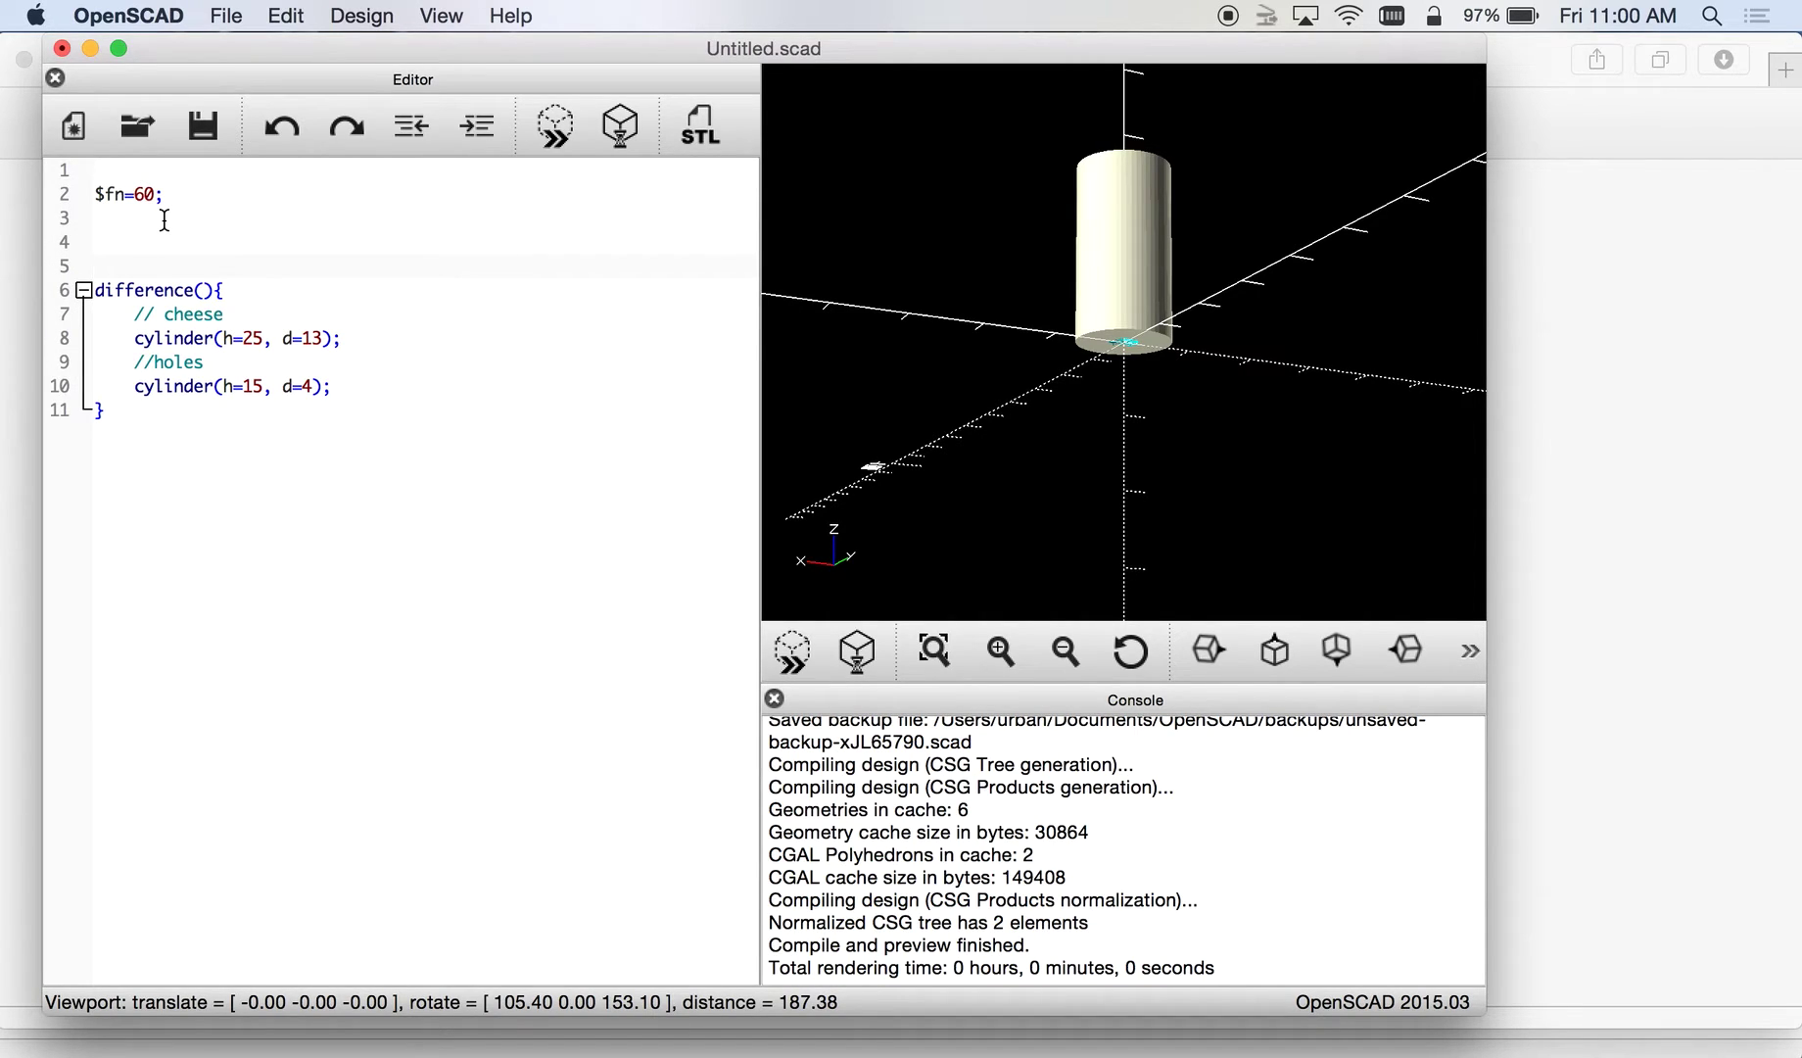
type("module stud(){")
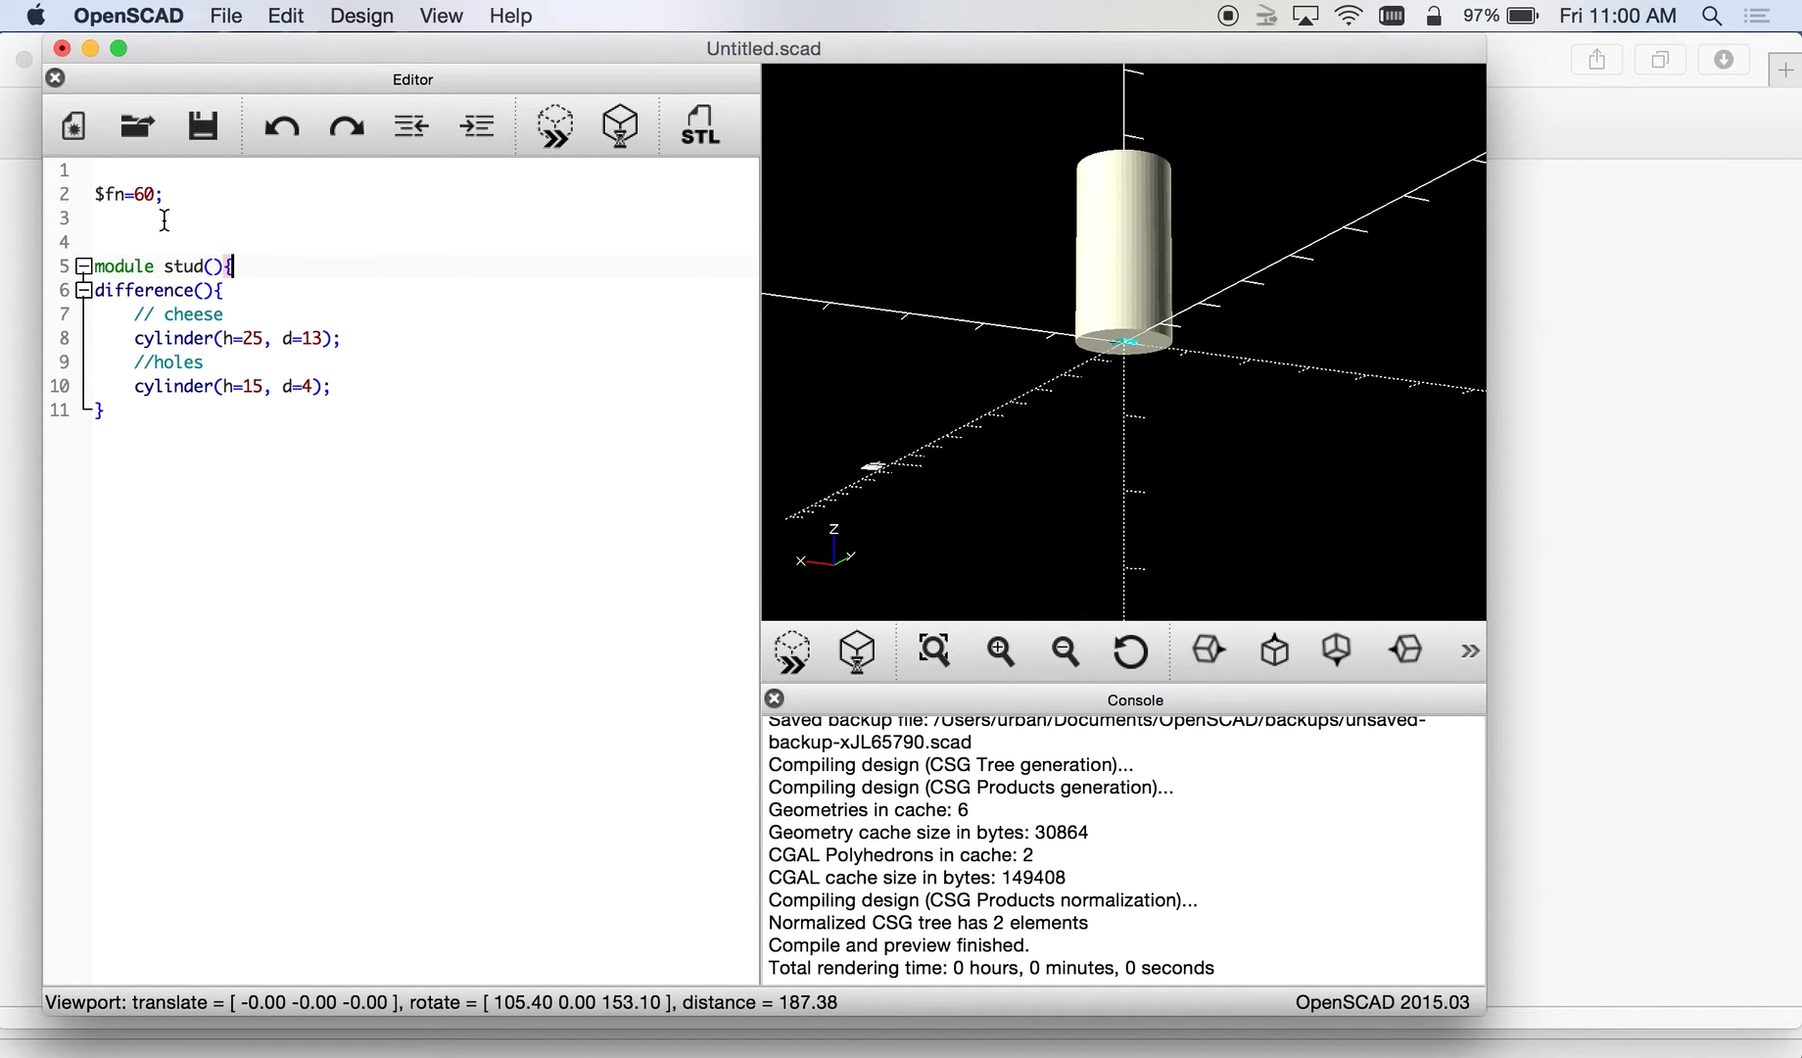
key("Down")
key("Down")
key("Down")
key("Down")
key("Down")
key("Down")
key("Return")
type("}")
- Indent the whole difference block inside the stud module
left_click_drag(145, 418, 20, 292)
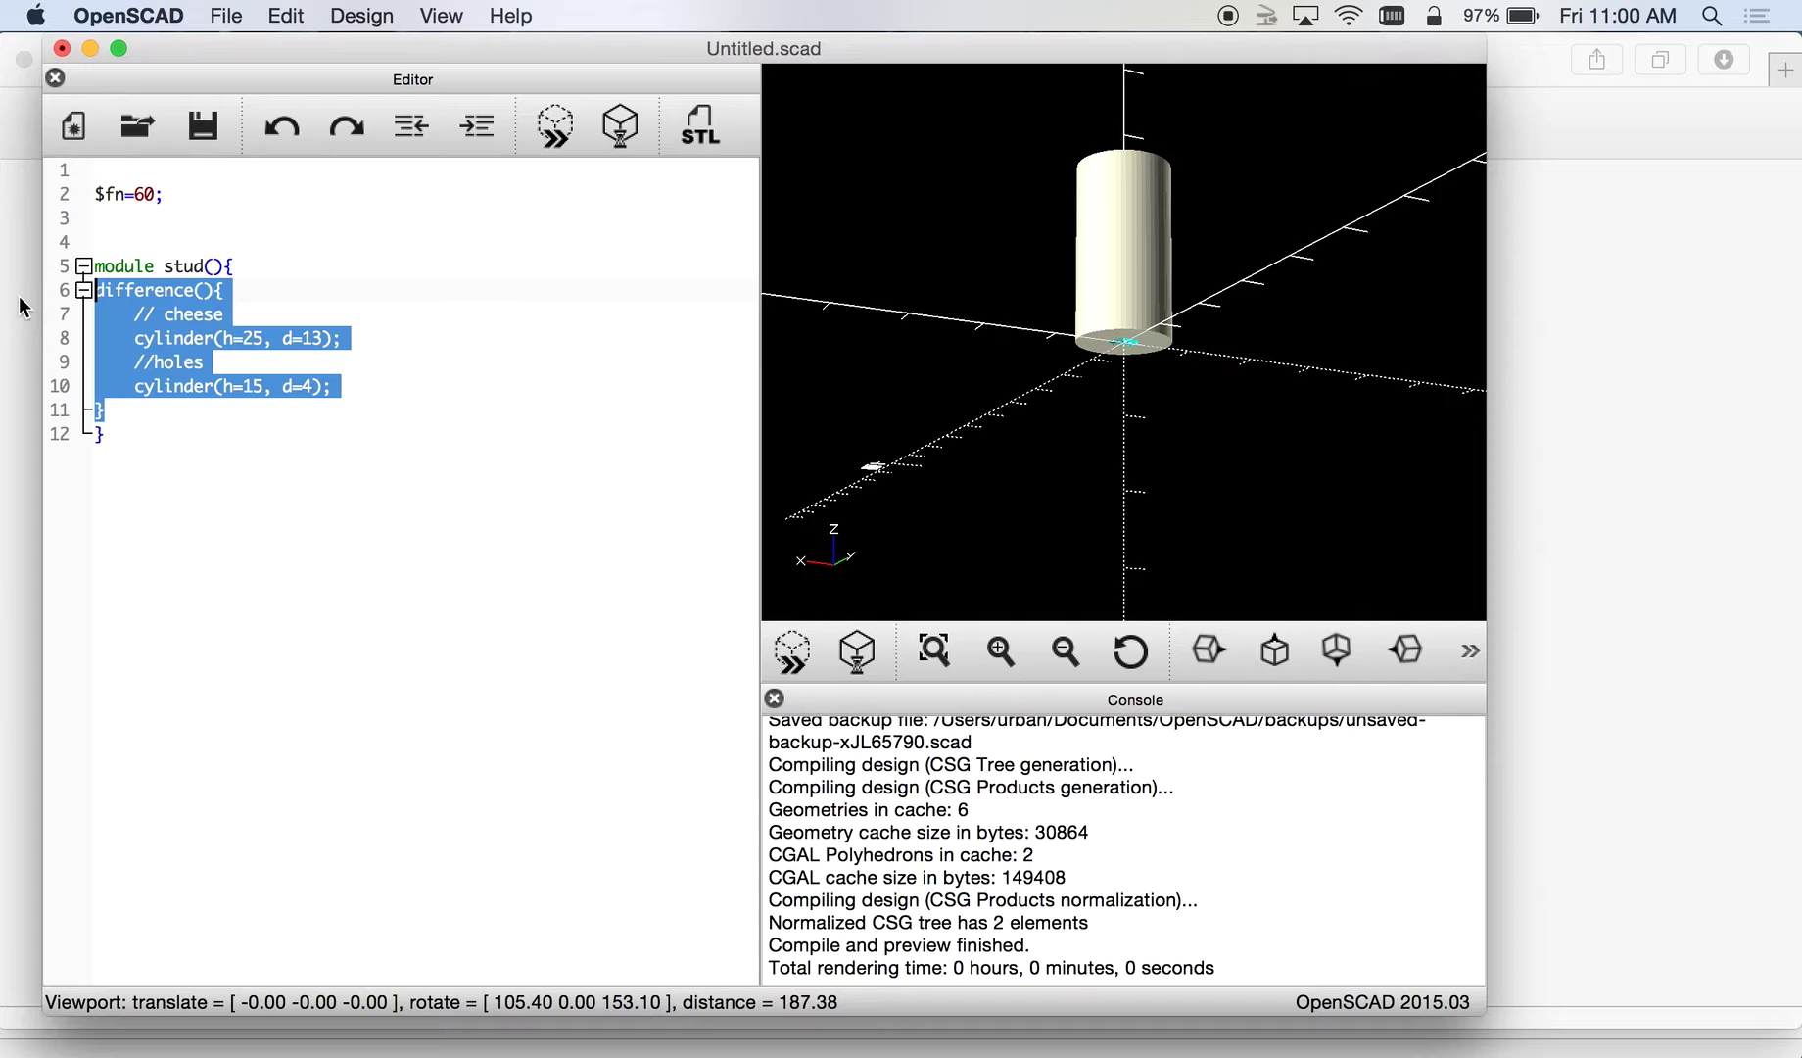
left_click(428, 112)
left_click(453, 436)
- Insert three more blank lines above the stud module and preview the design
left_click(203, 239)
key("Return")
key("Return")
key("Return")
key("Up")
key("Up")
key("Up")
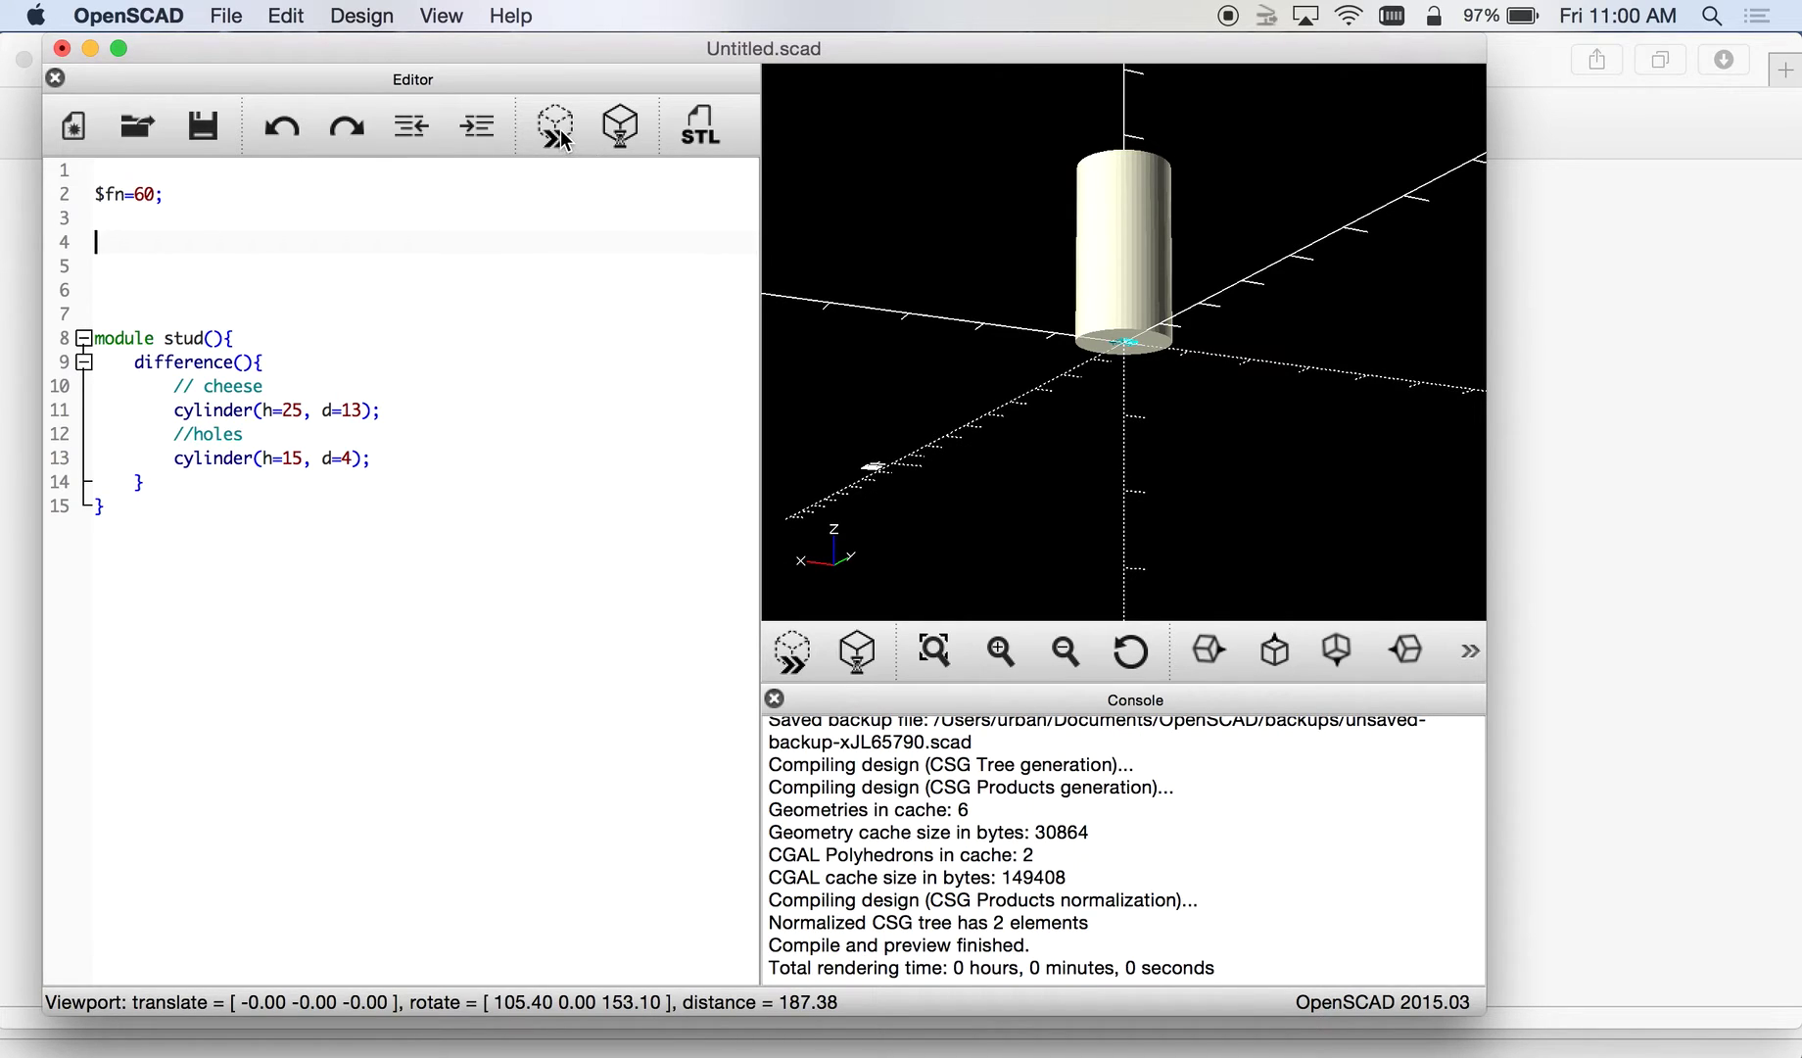
left_click(561, 138)
- Call the module with stud(); between the $fn setting and the module definition, and preview it
left_click(135, 271)
type("module")
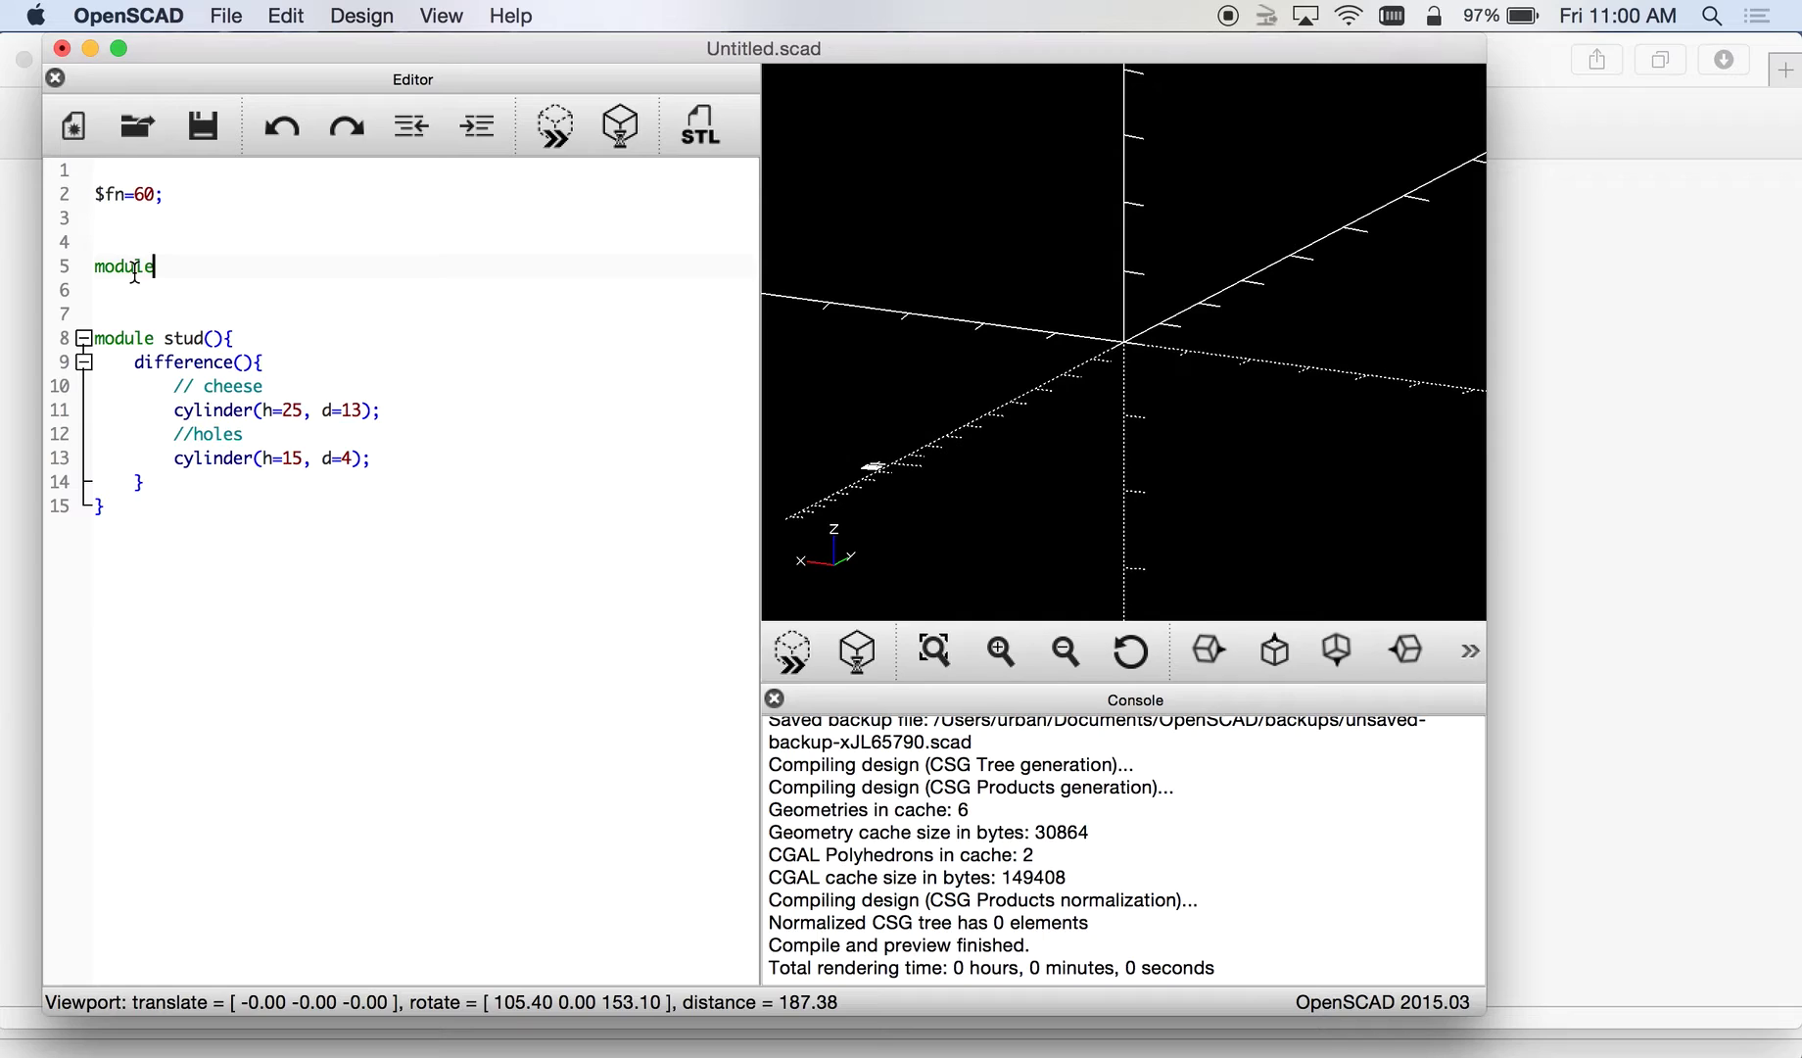
key("BackSpace")
key("BackSpace")
key("BackSpace")
key("BackSpace")
key("BackSpace")
key("BackSpace")
type("tud();")
left_click(555, 127)
left_click_drag(1215, 380, 1380, 451)
- Copy the stud(); call and paste it as a second call
left_click(311, 238)
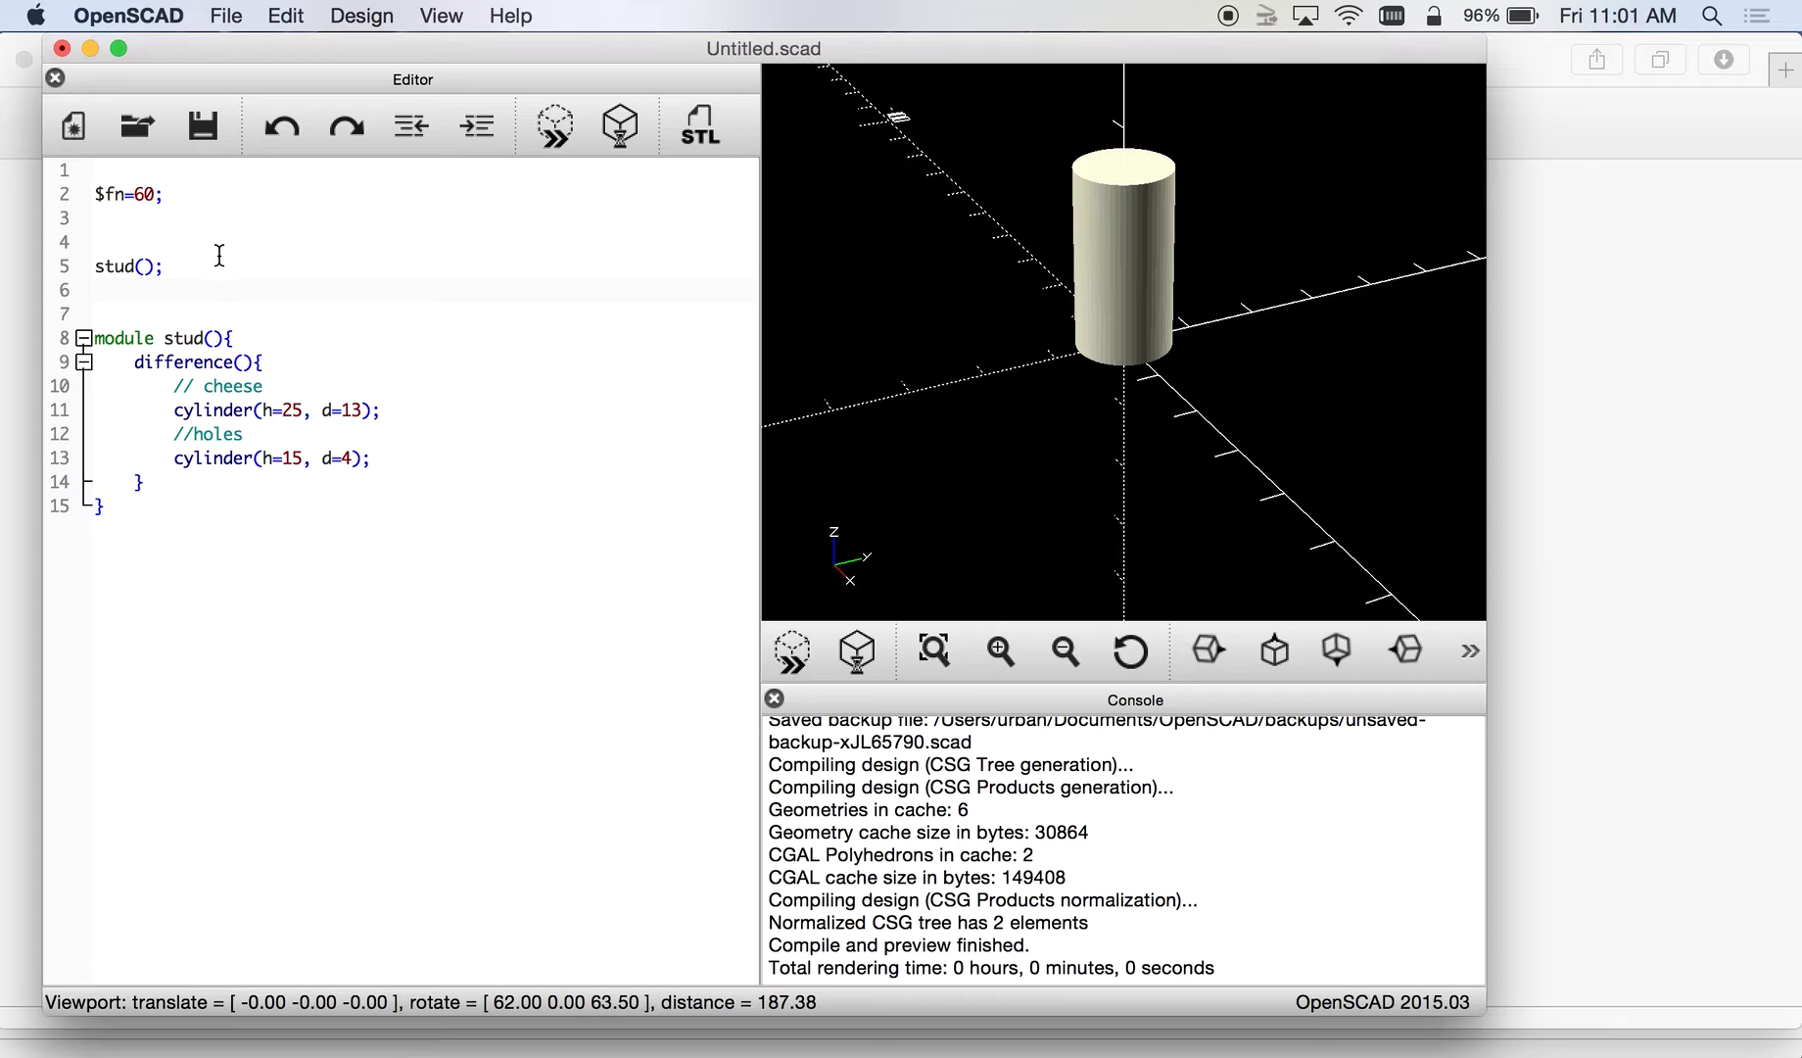
left_click_drag(167, 266, 88, 271)
key("super+c")
key("super+v")
- Insert translate([0,76,0]) on its own line before the second stud(); call and preview both studs
left_click(191, 271)
left_click(191, 271)
key("Return")
type("translate([0")
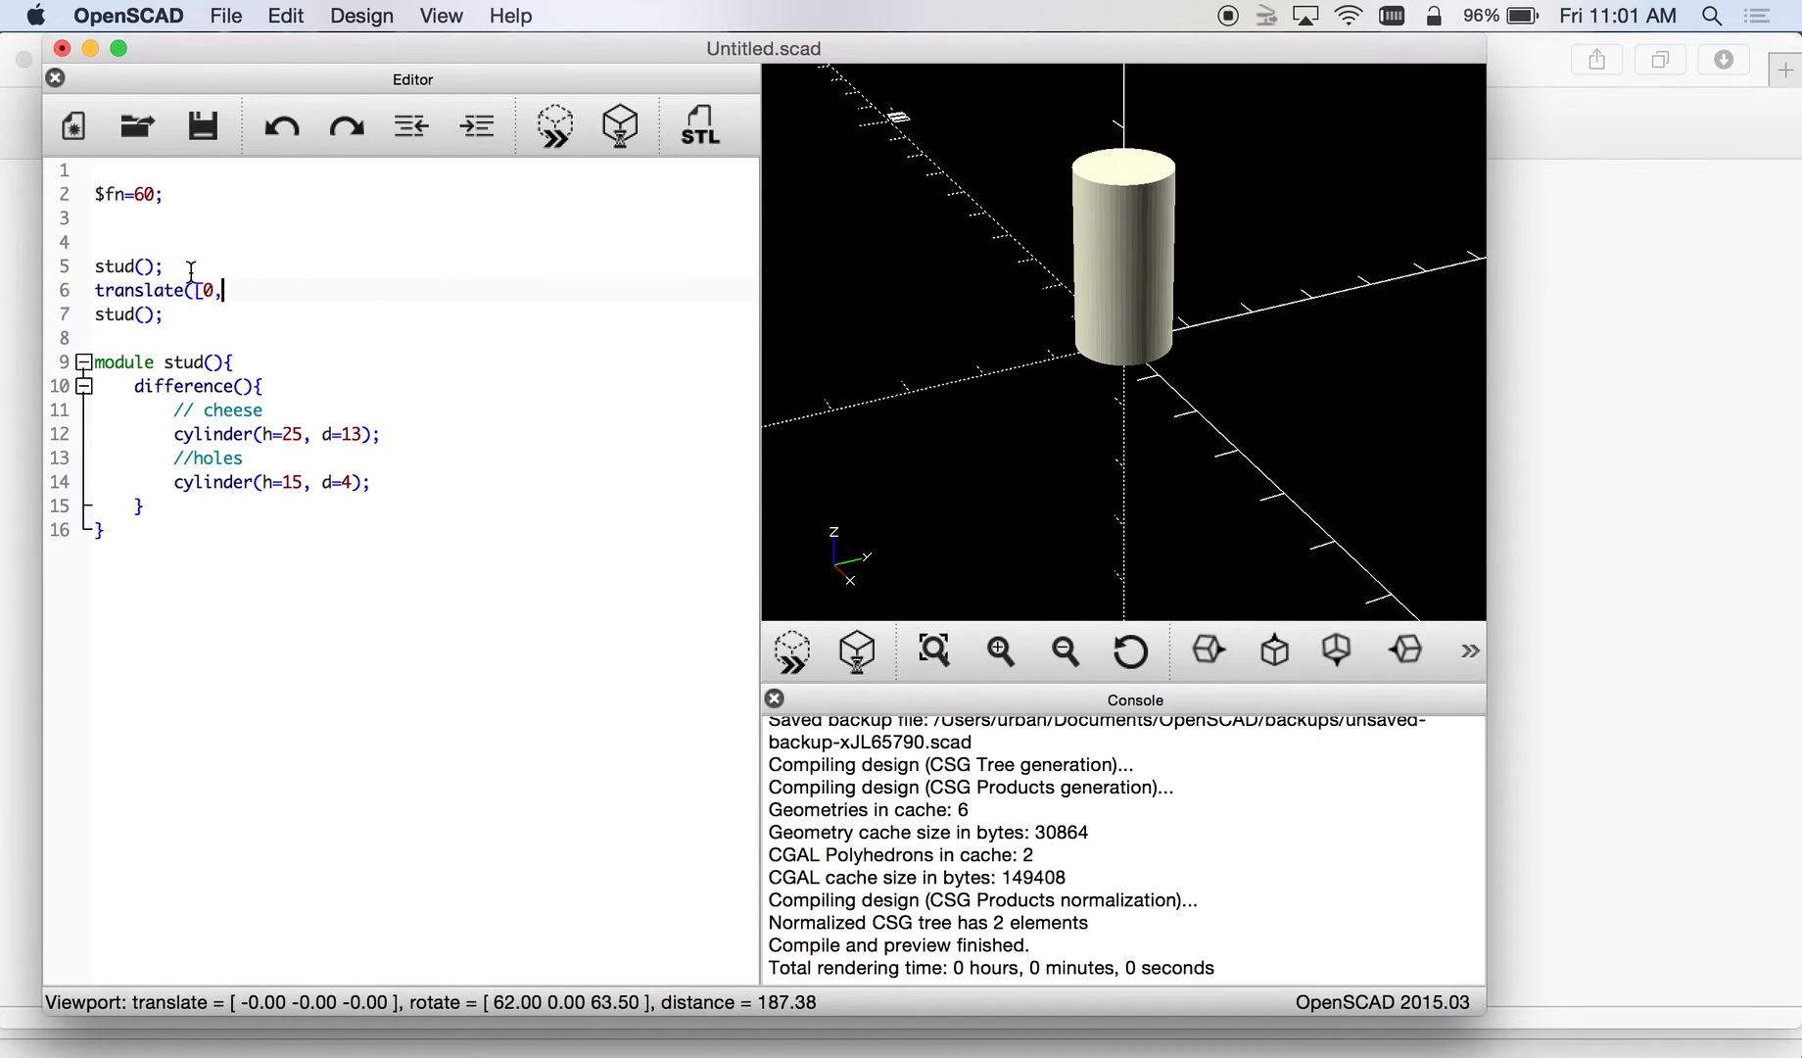
type(",76")
type(",0])")
left_click(572, 132)
- Examine the two studs' spacing and the holes in their undersides from several angles
scroll(856, 368, "down", 3)
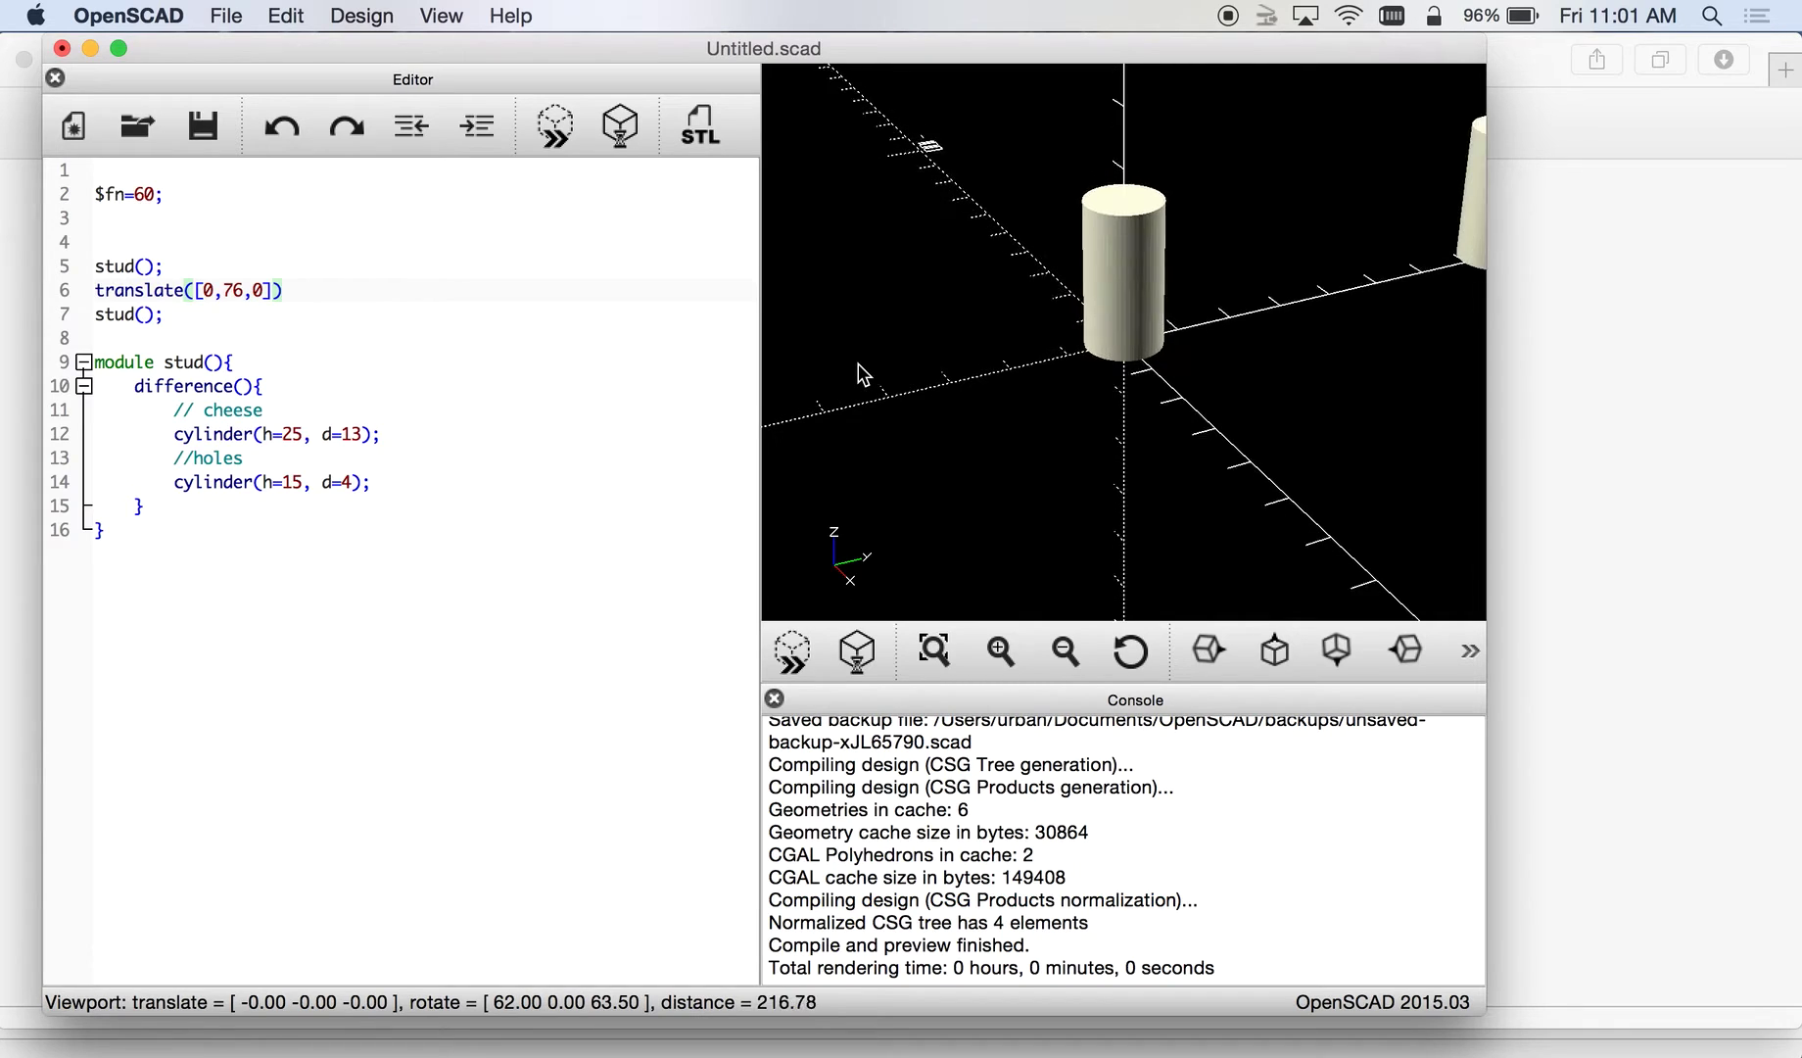
scroll(858, 365, "down", 5)
left_click_drag(1170, 479, 1243, 324)
right_click_drag(1243, 324, 1203, 343)
left_click_drag(1203, 349, 1180, 428)
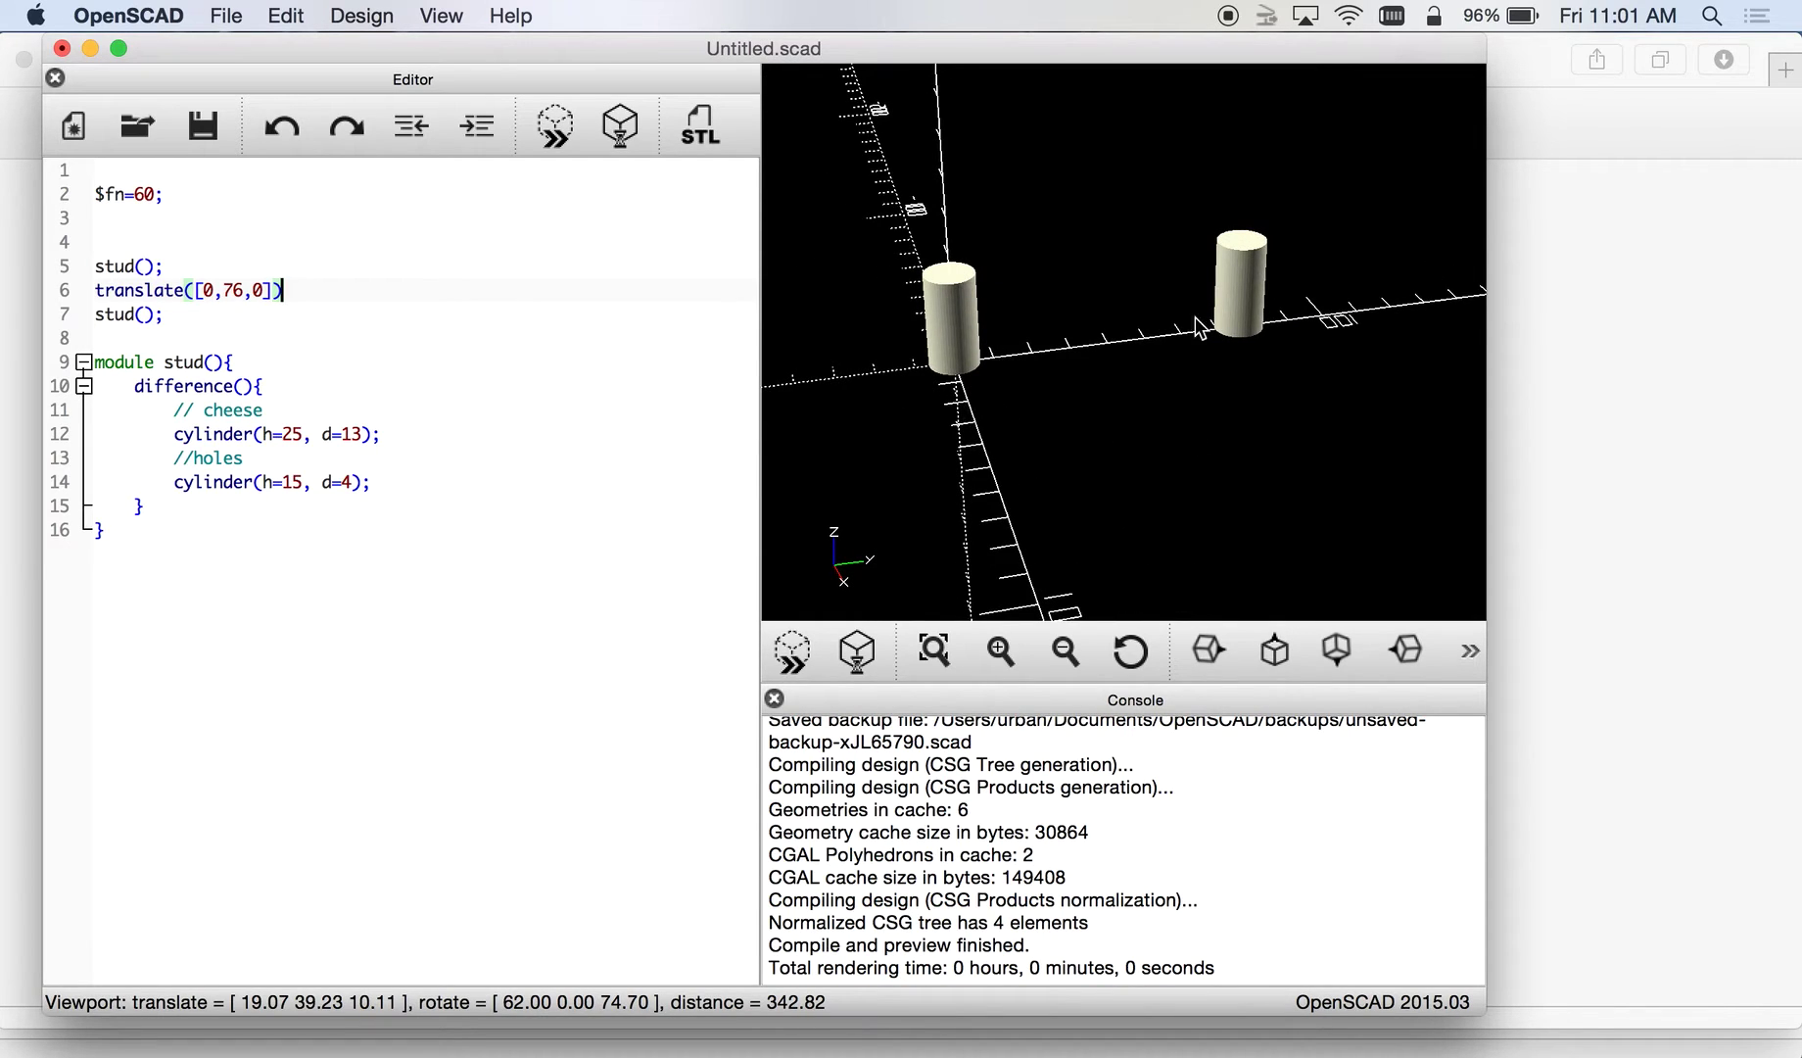
left_click(206, 290)
left_click(994, 417)
left_click_drag(994, 417, 978, 252)
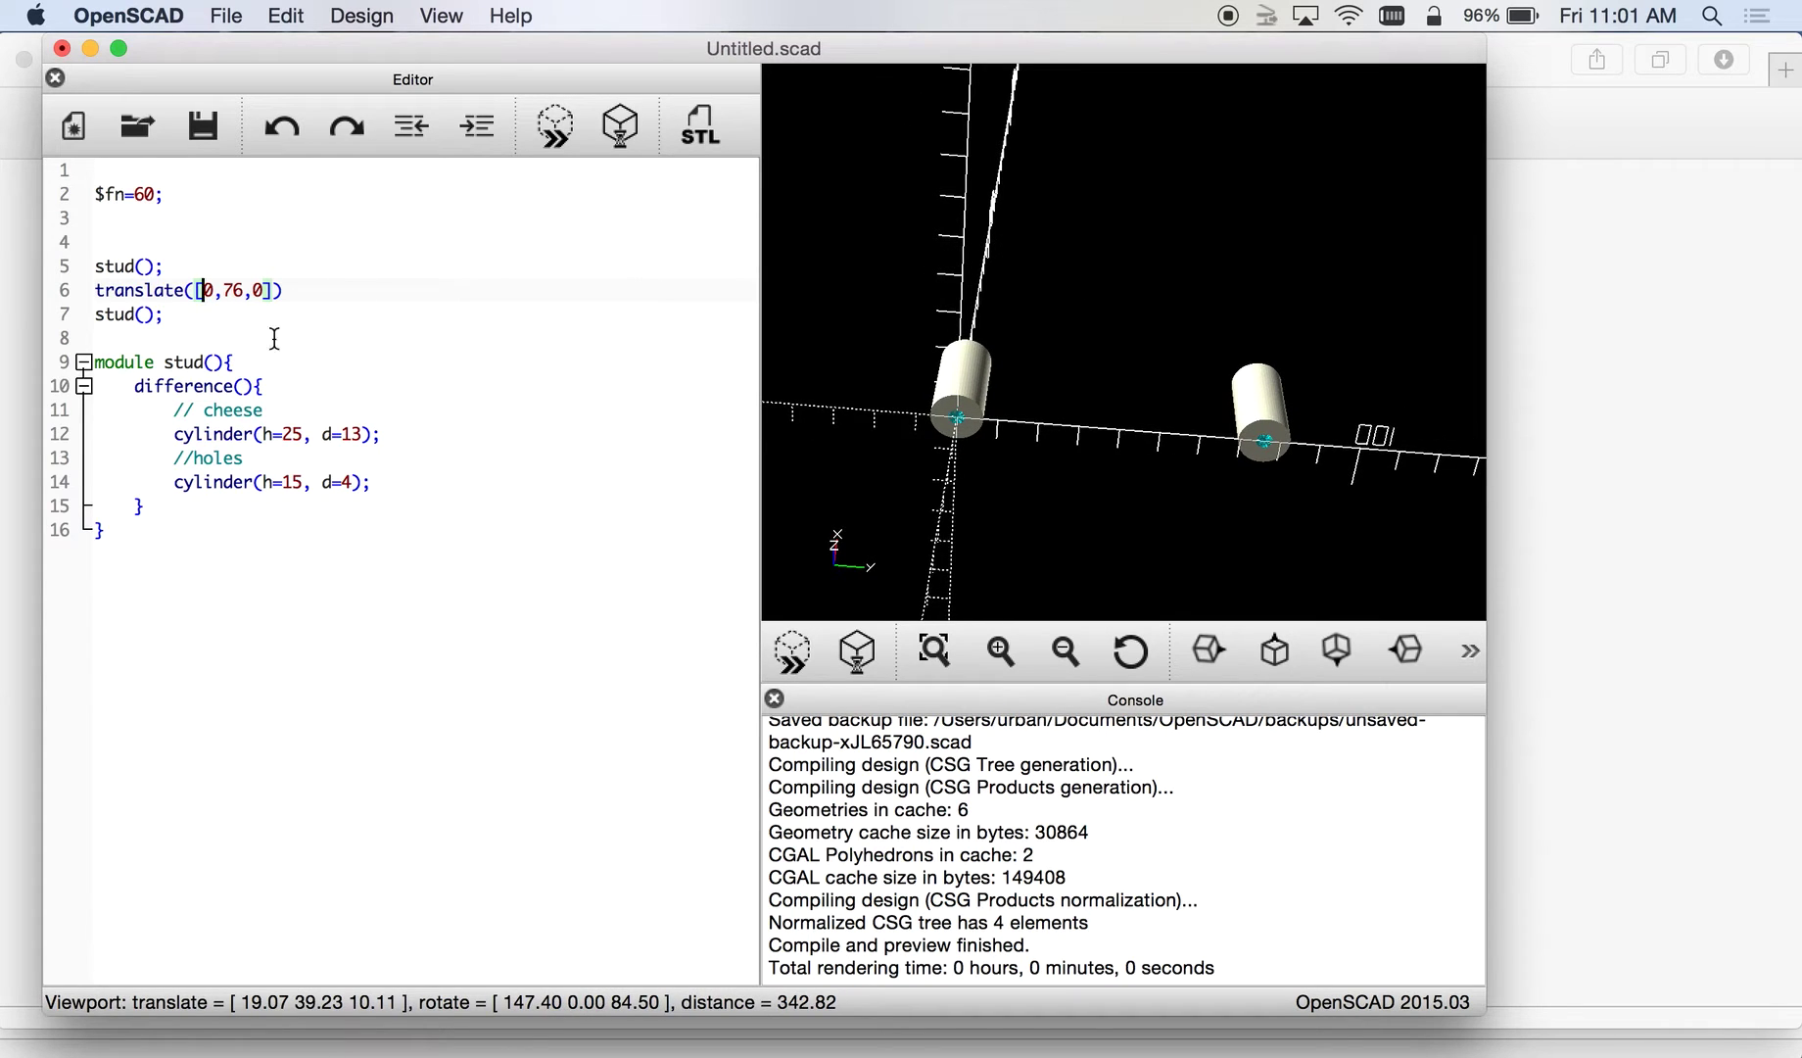
scroll(1195, 457, "up", 5)
scroll(1186, 450, "down", 4)
left_click_drag(1185, 441, 1171, 615)
- Remove the extra blank line above the first stud(); call
left_click(316, 227)
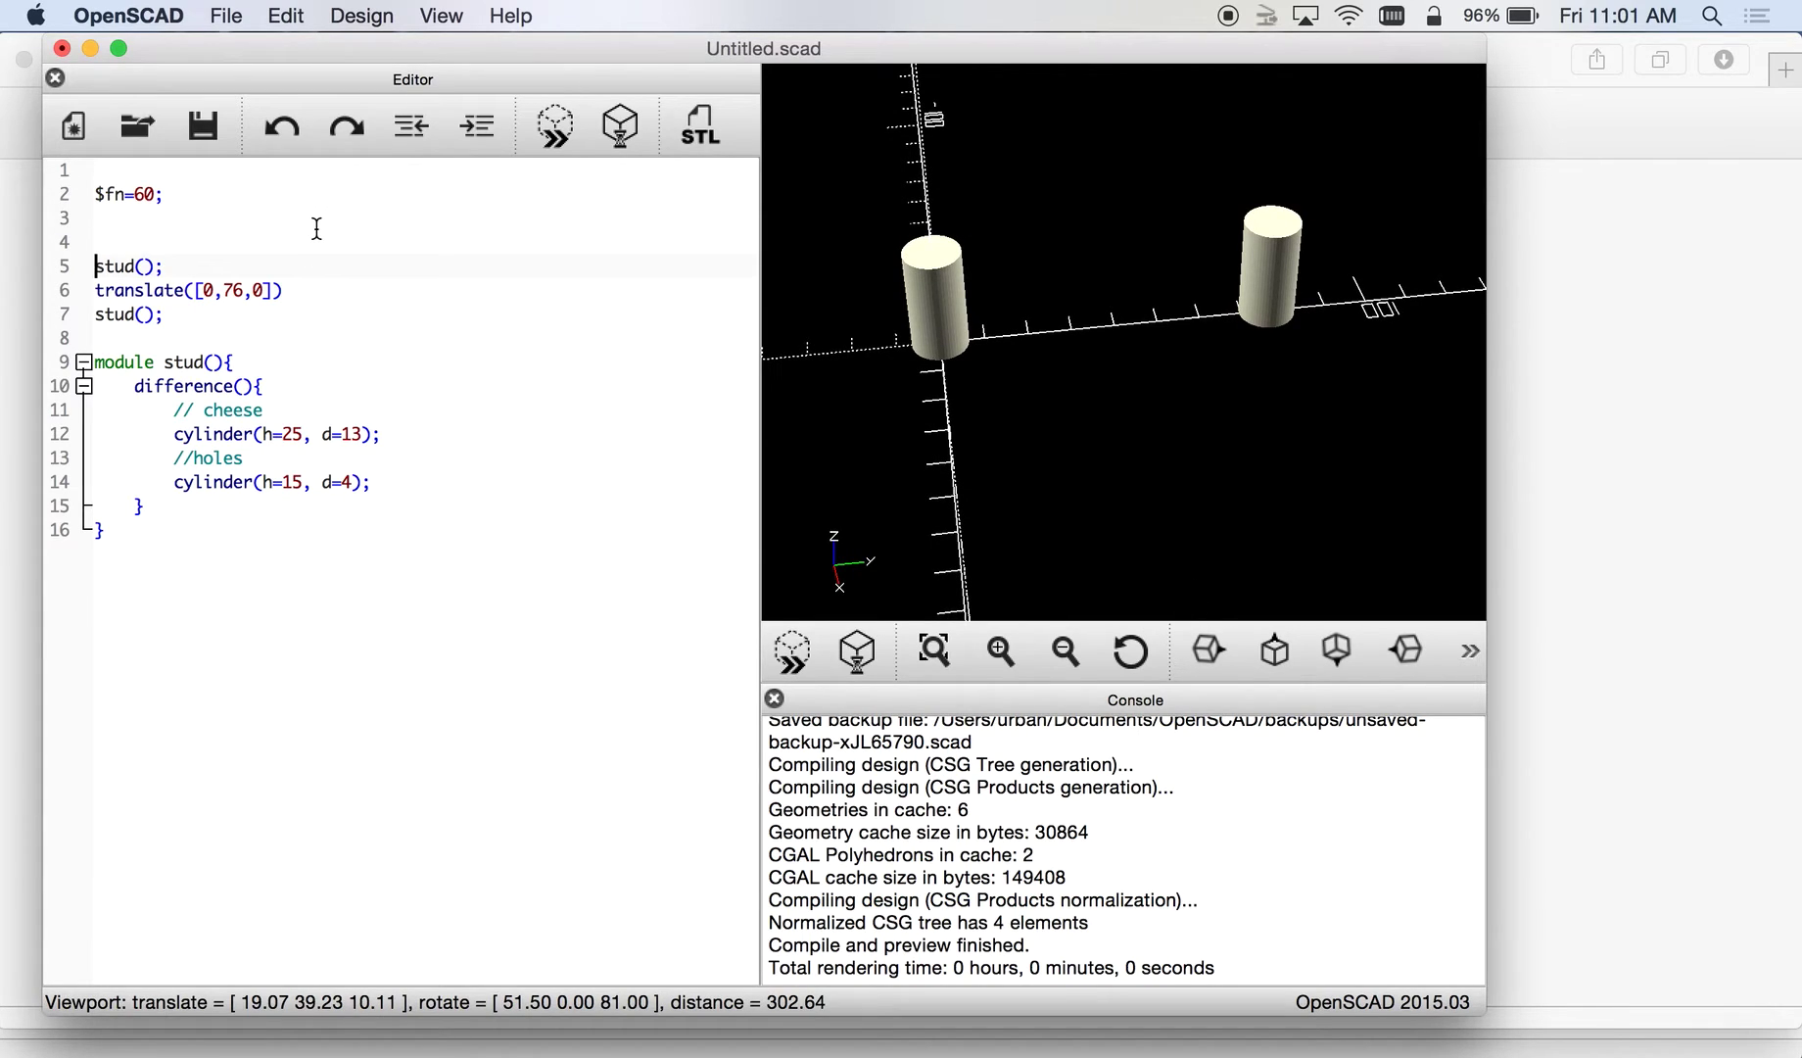
key("BackSpace")
key("Down")
key("Down")
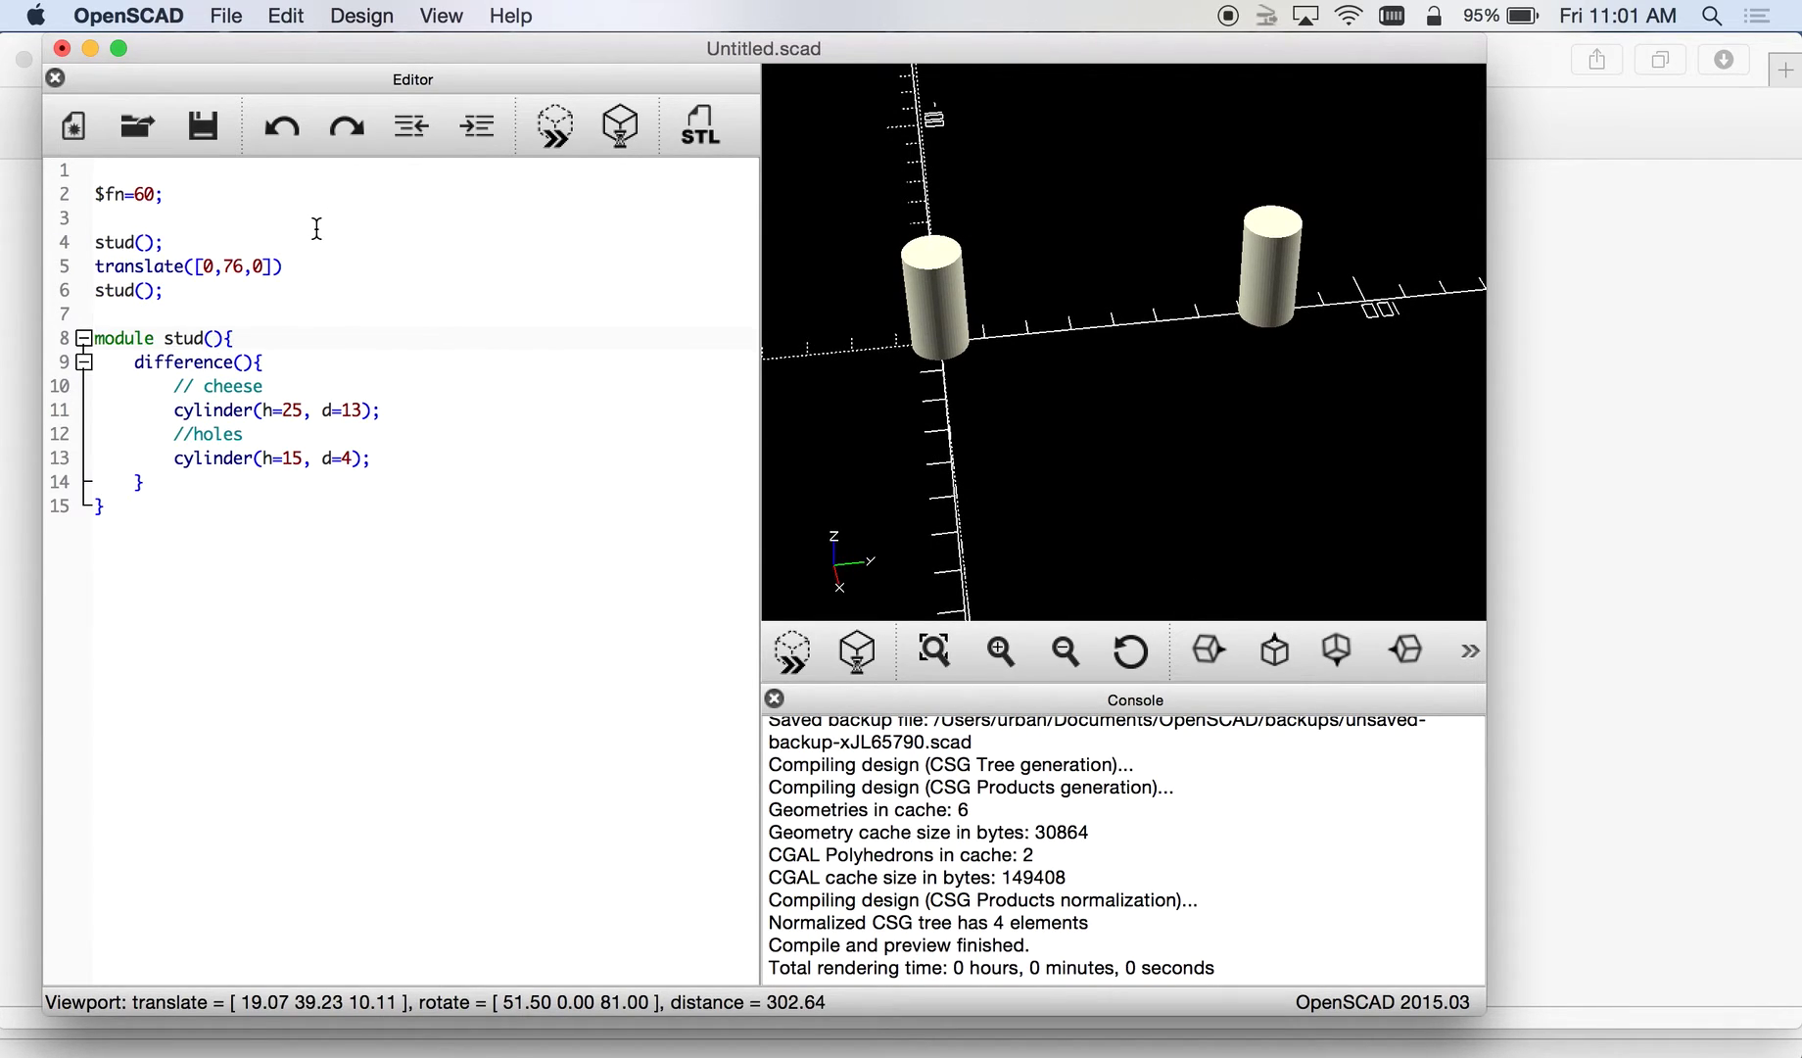
- Add an empty module named handle() below the stud module, with several blank lines between its braces
key("super+Down")
key("Return")
key("Return")
type("handle()")
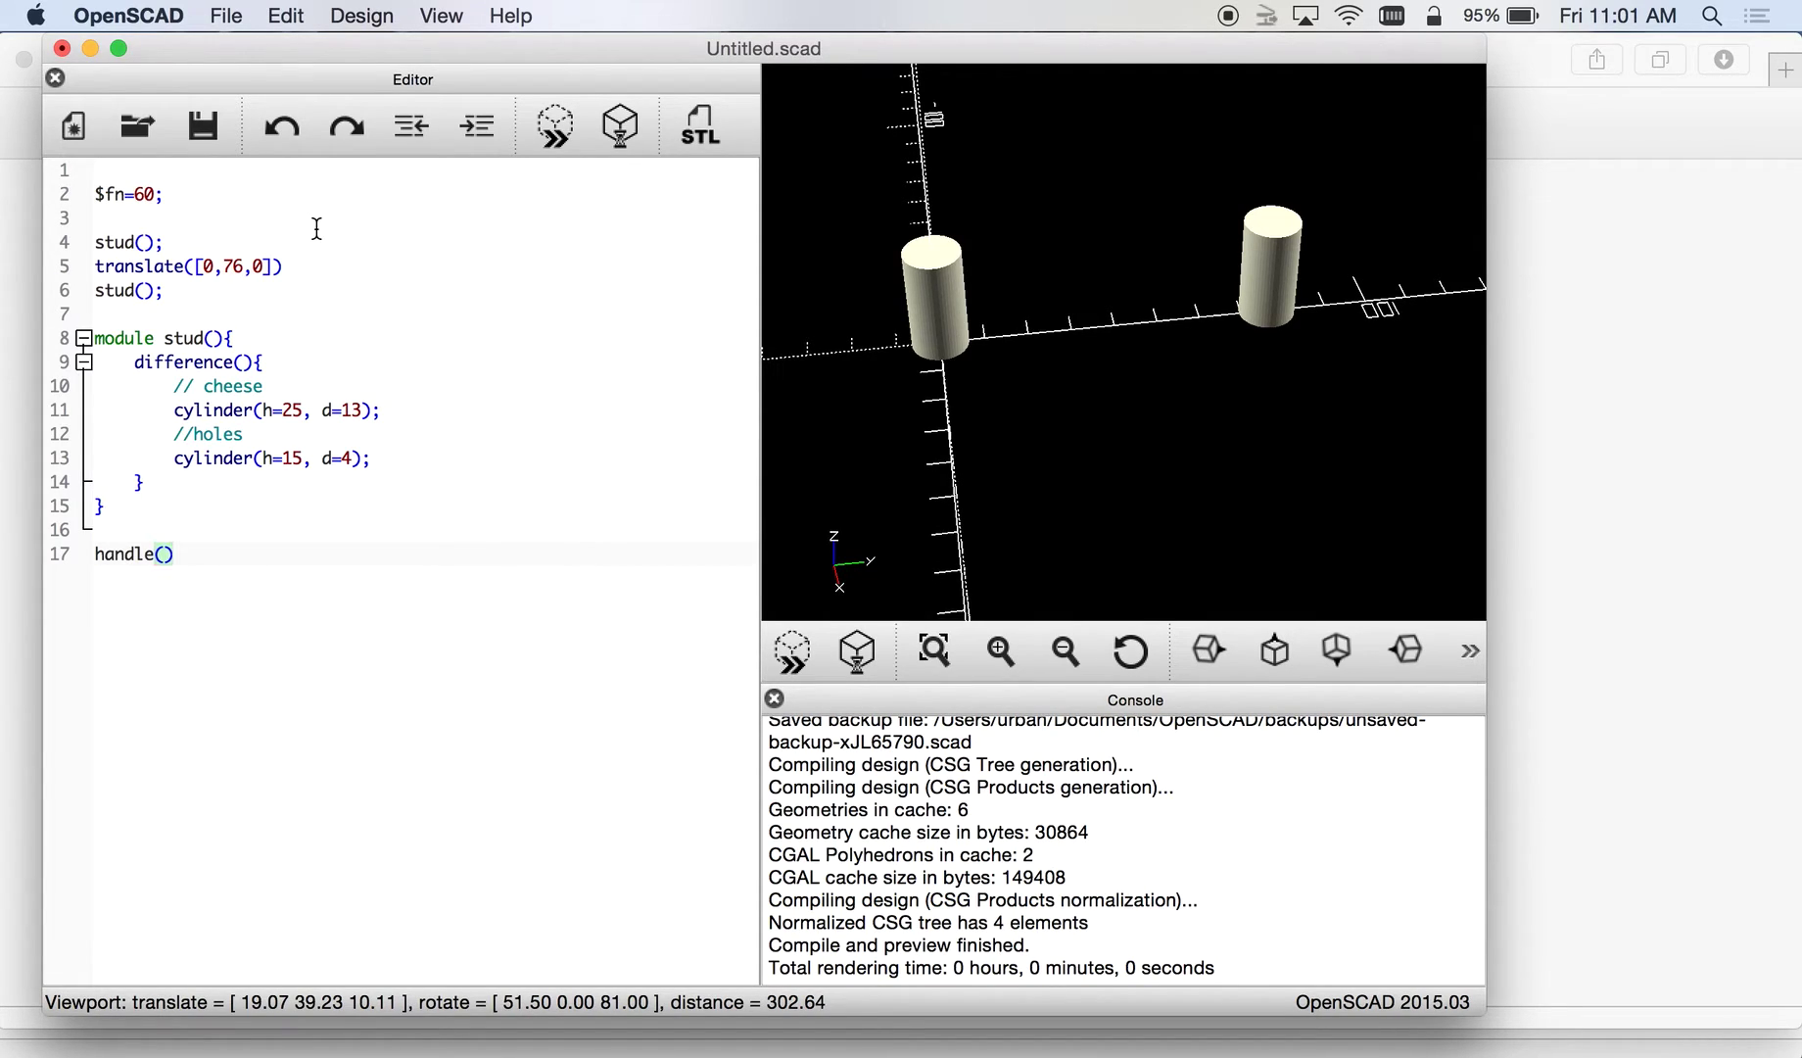
type("{")
key("Return")
key("Return")
type("}")
key("Return")
key("Up")
key("Up")
type("module")
key("Down")
key("Return")
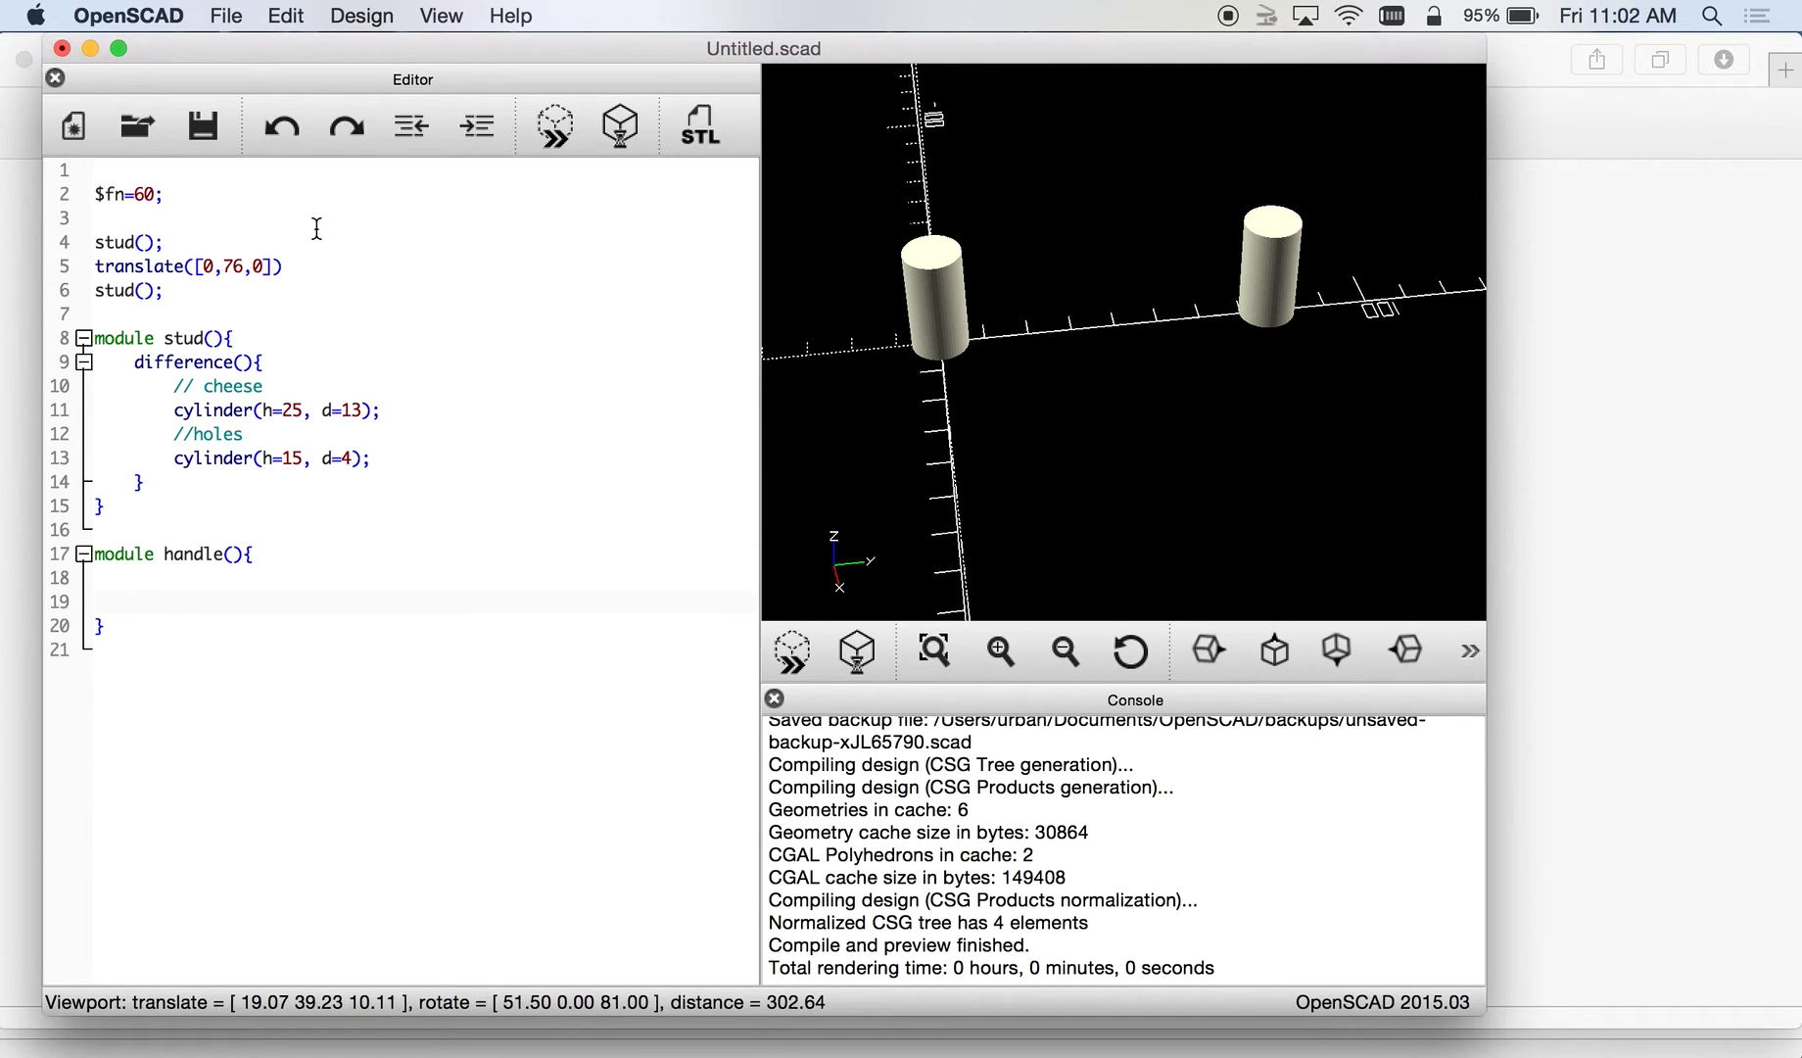
key("Return")
key("Up")
key("Return")
- Copy the cylinder(h=25, d=13); line from the stud module into the handle module, indented one level
left_click_drag(404, 409, 56, 414)
key("super+c")
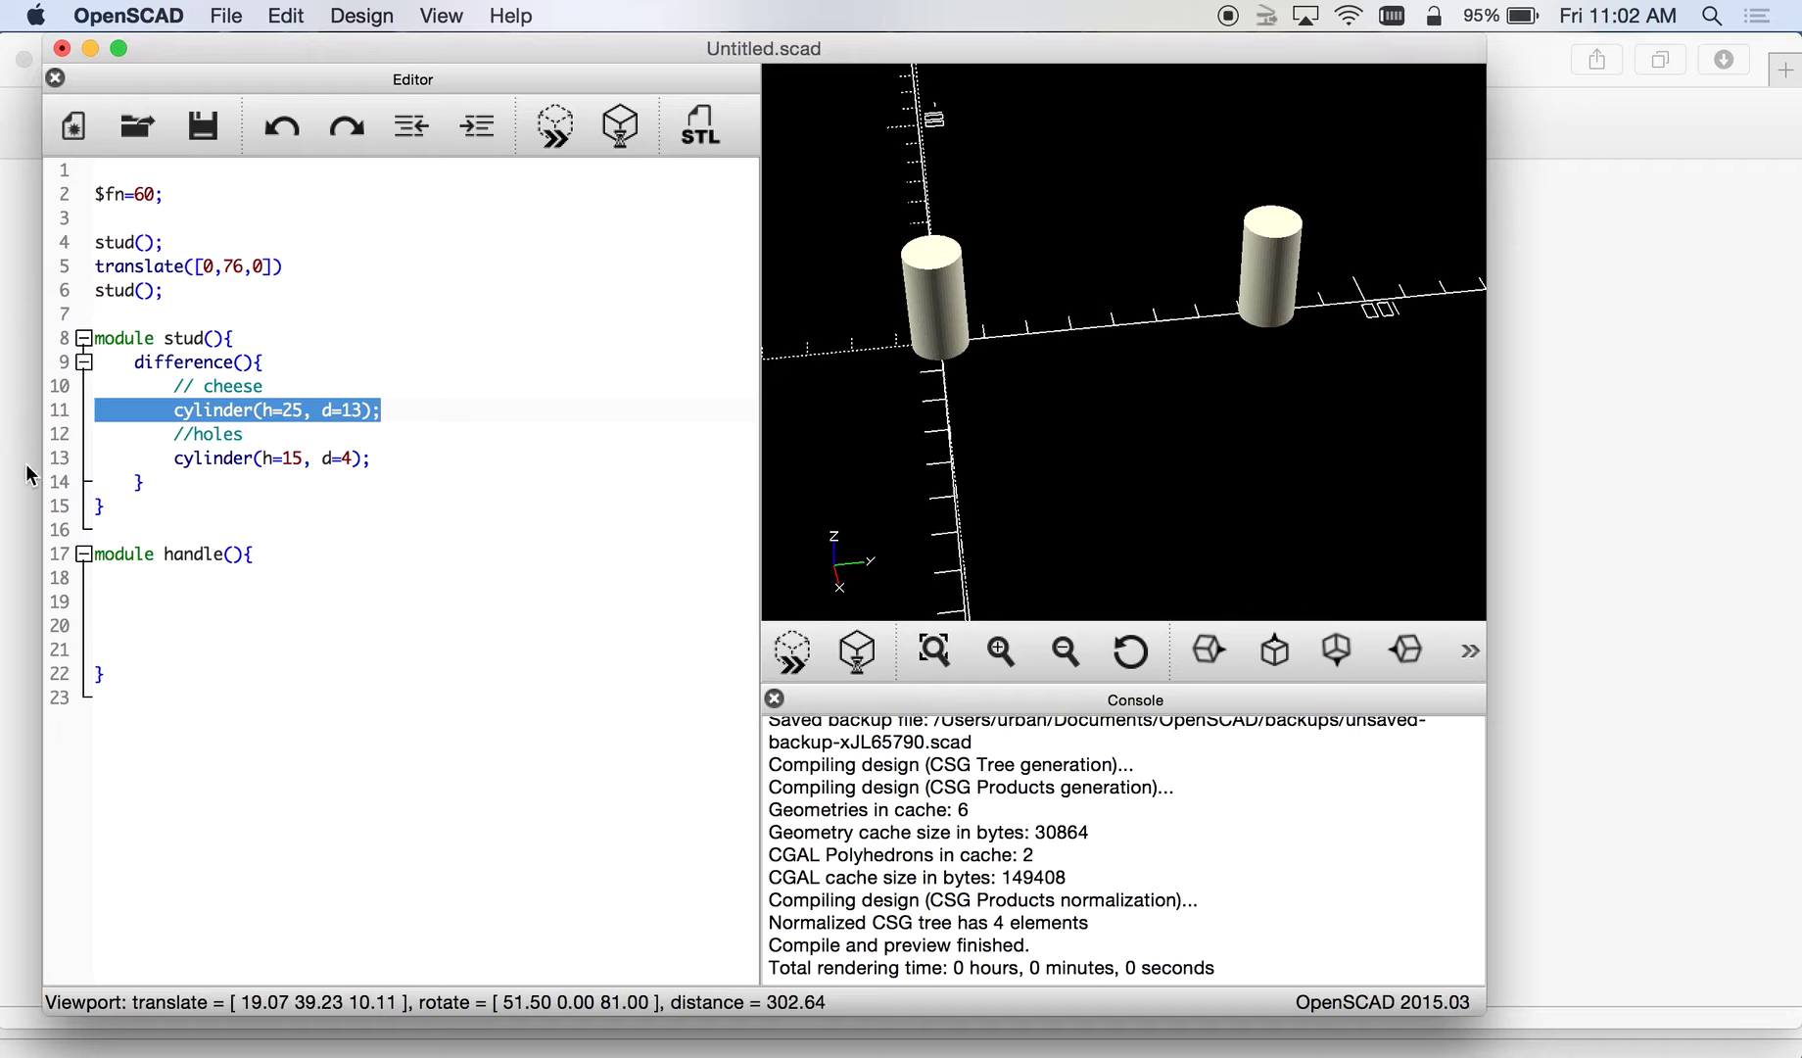
left_click(123, 625)
left_click(132, 601)
key("super+v")
left_click(213, 601)
key("BackSpace")
key("BackSpace")
key("BackSpace")
key("BackSpace")
key("BackSpace")
key("BackSpace")
key("BackSpace")
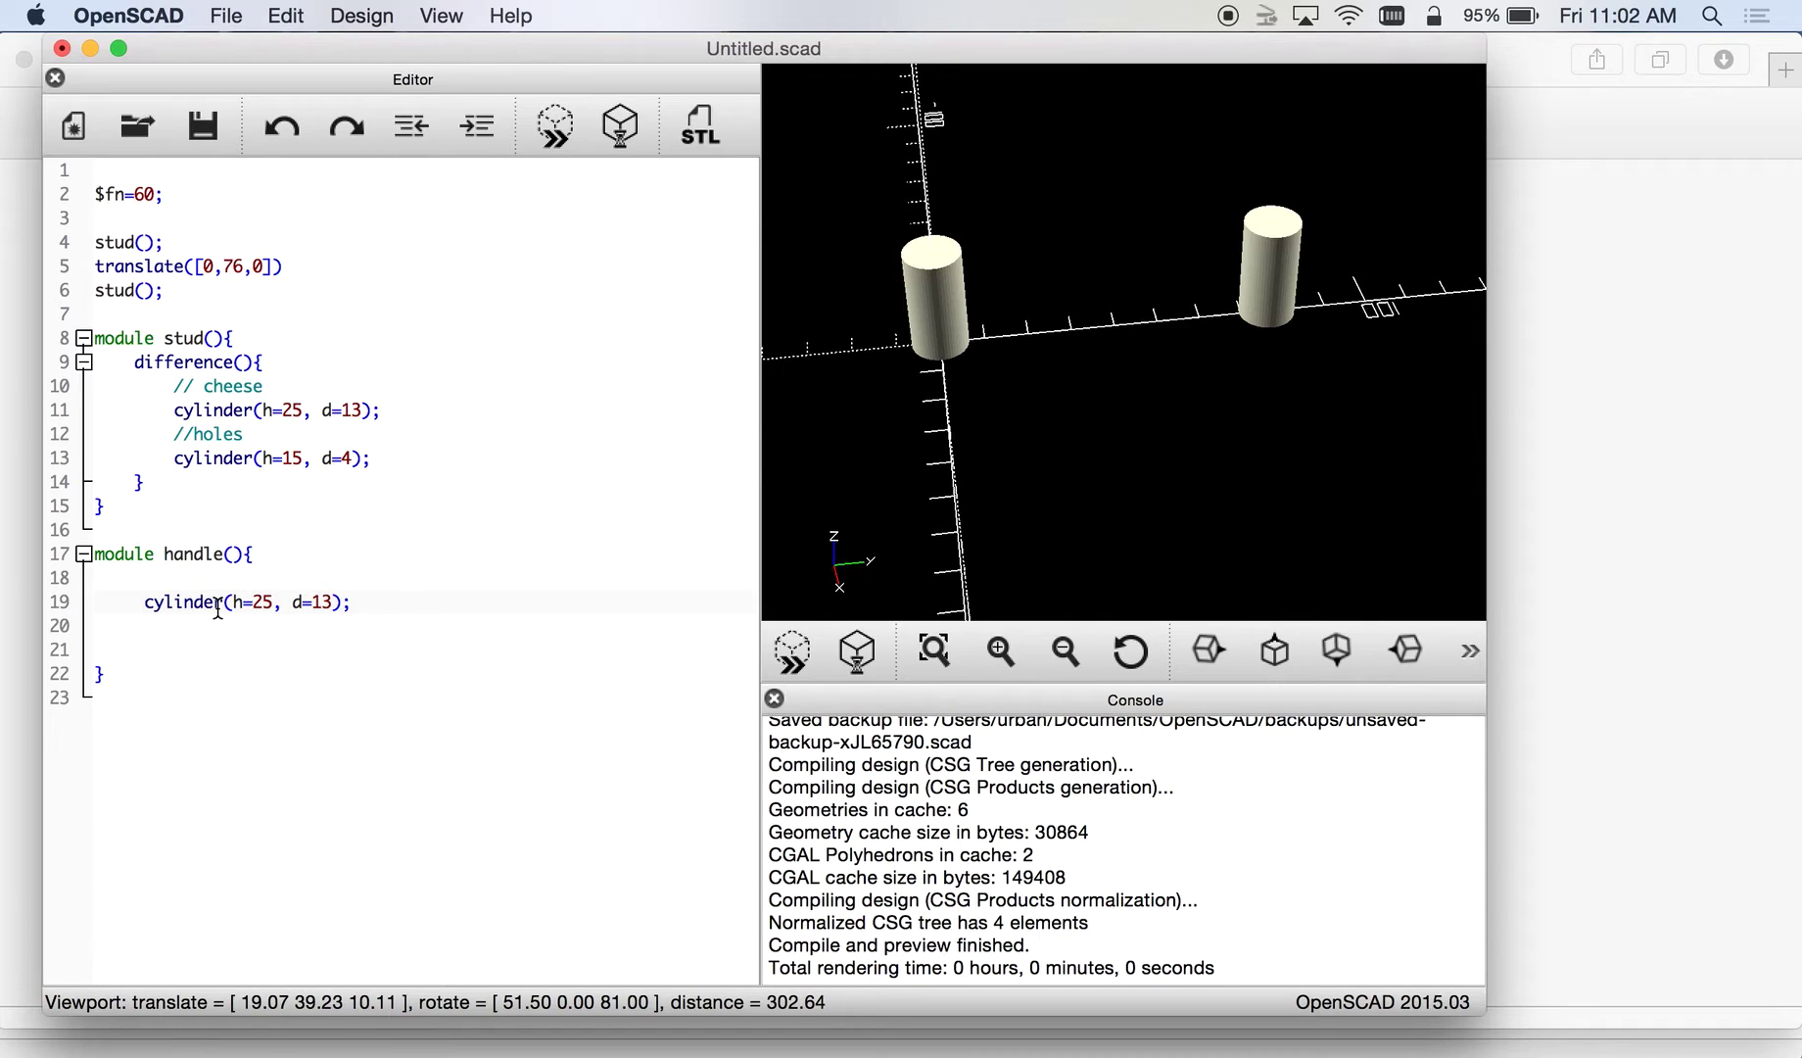
key("BackSpace")
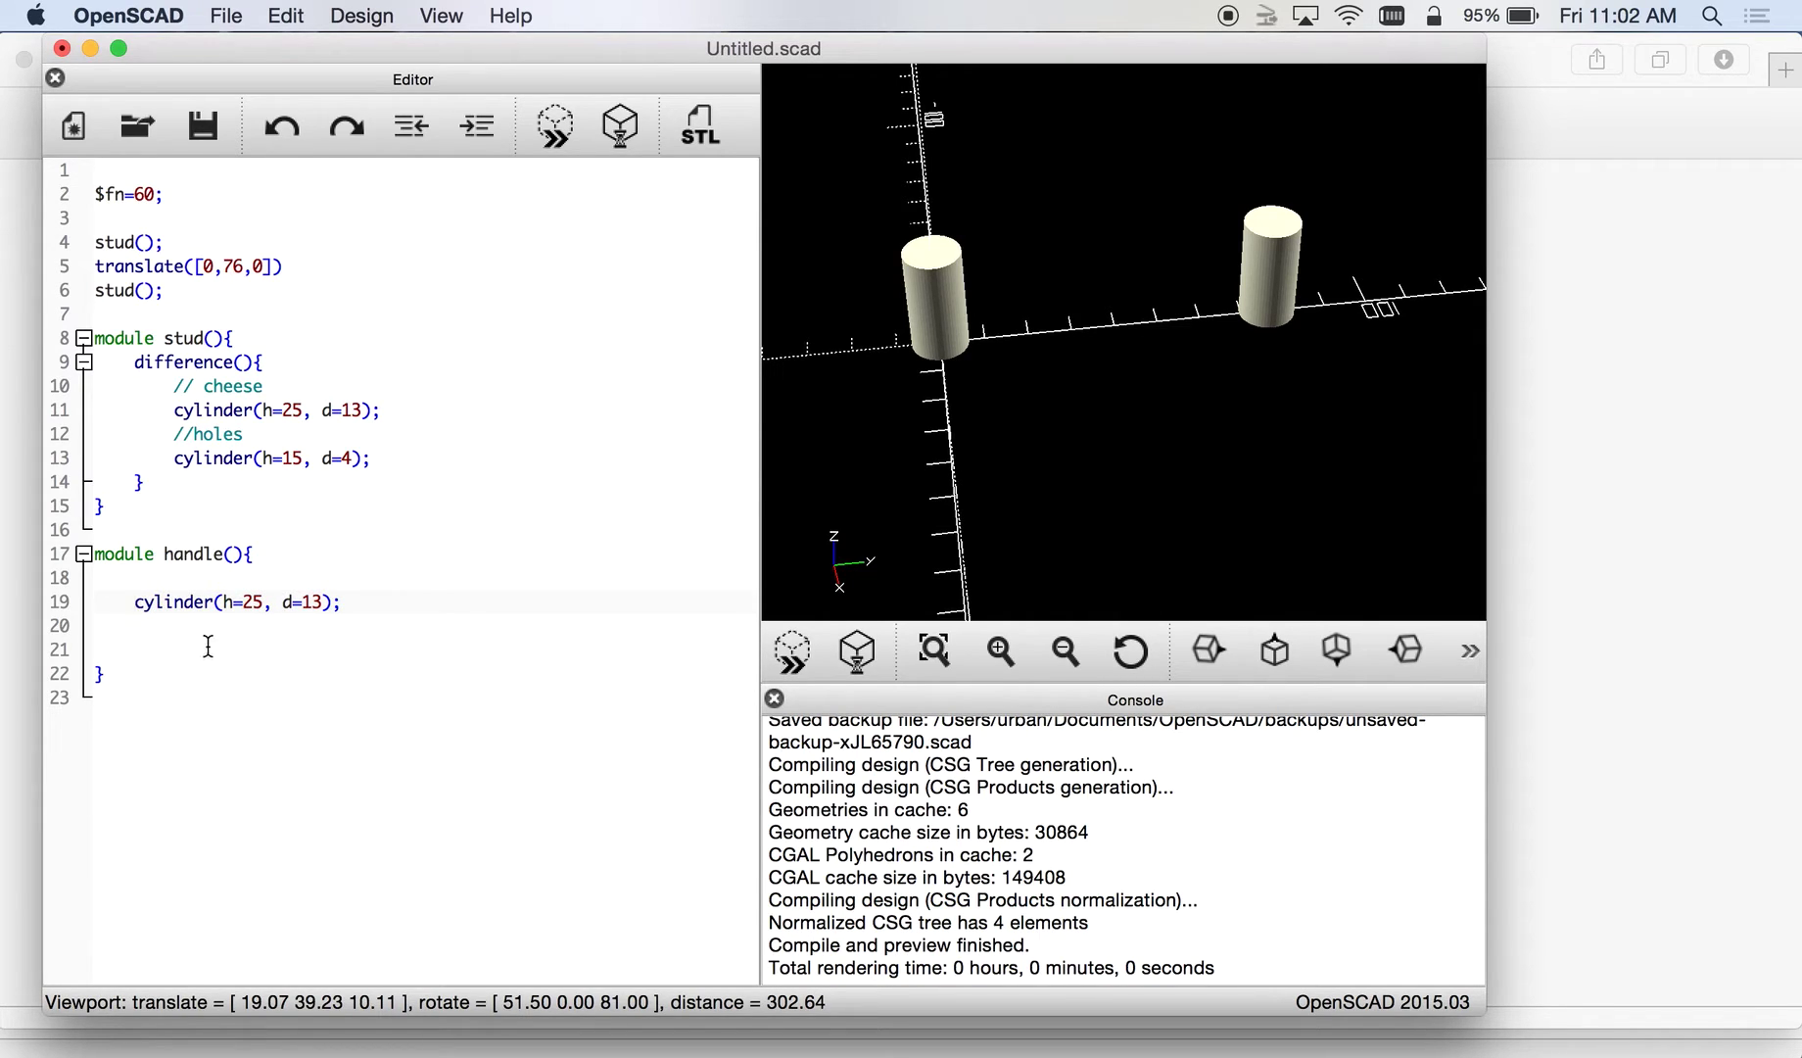
- Set the height of the handle module's cylinder to h=8
left_click(263, 601)
key("BackSpace")
key("BackSpace")
type("8")
- Insert translate([0,0,30]) on its own line above the handle module's cylinder and preview the model
left_click(313, 584)
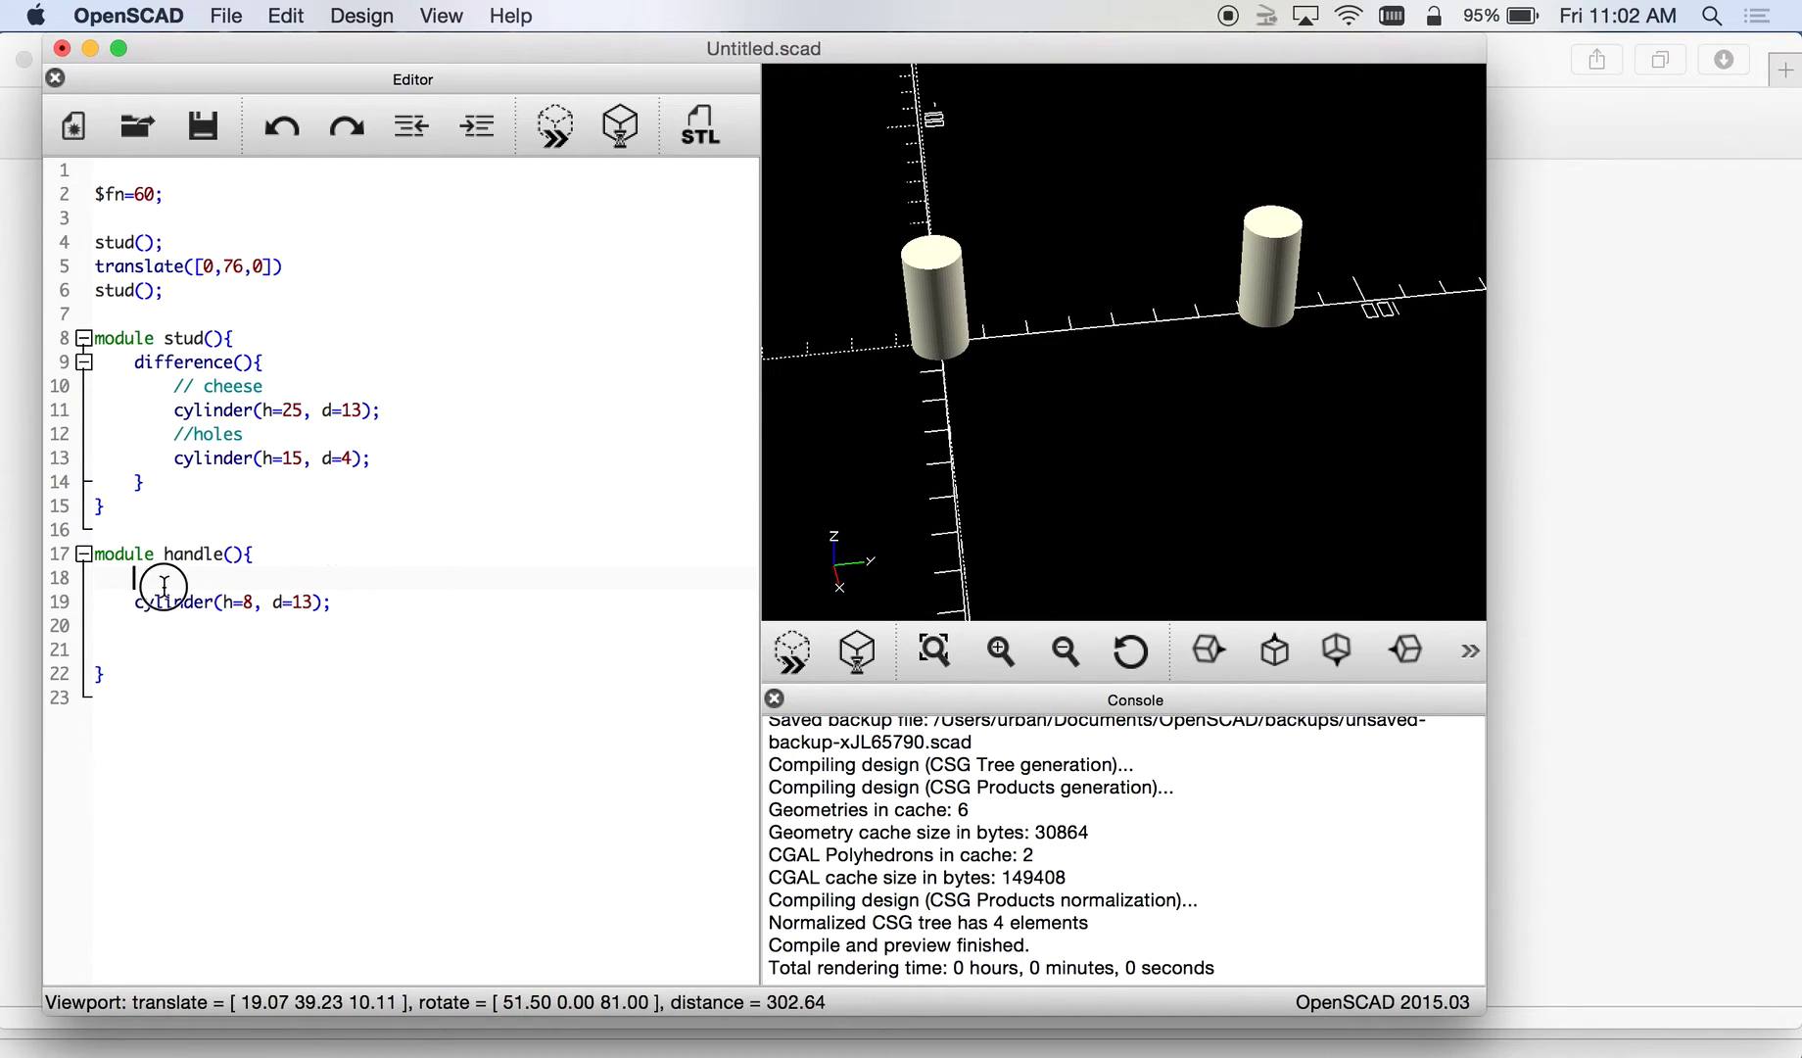
key("Return")
type("translate(")
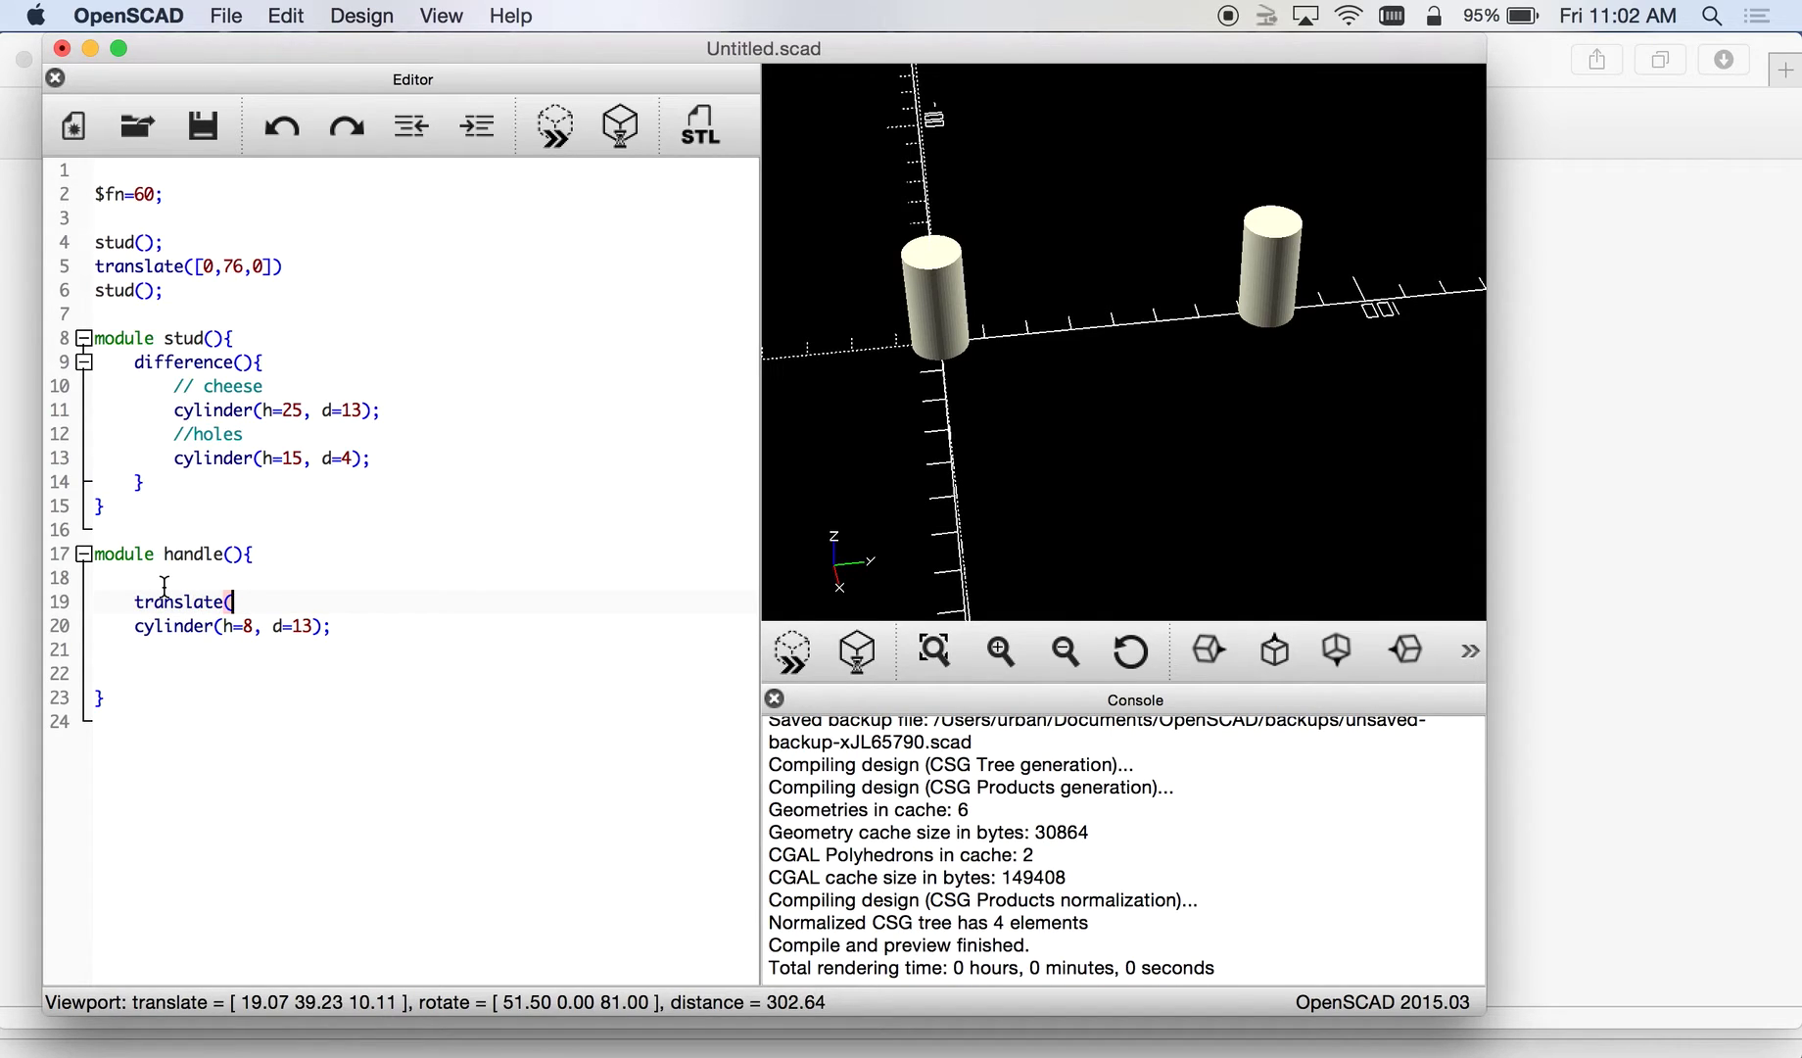
type("[0,0,")
type("30])")
left_click(562, 133)
left_click_drag(998, 445, 975, 379)
- Add a handle(); call below the second stud(); call, separated by a blank line
left_click_drag(279, 580, 35, 550)
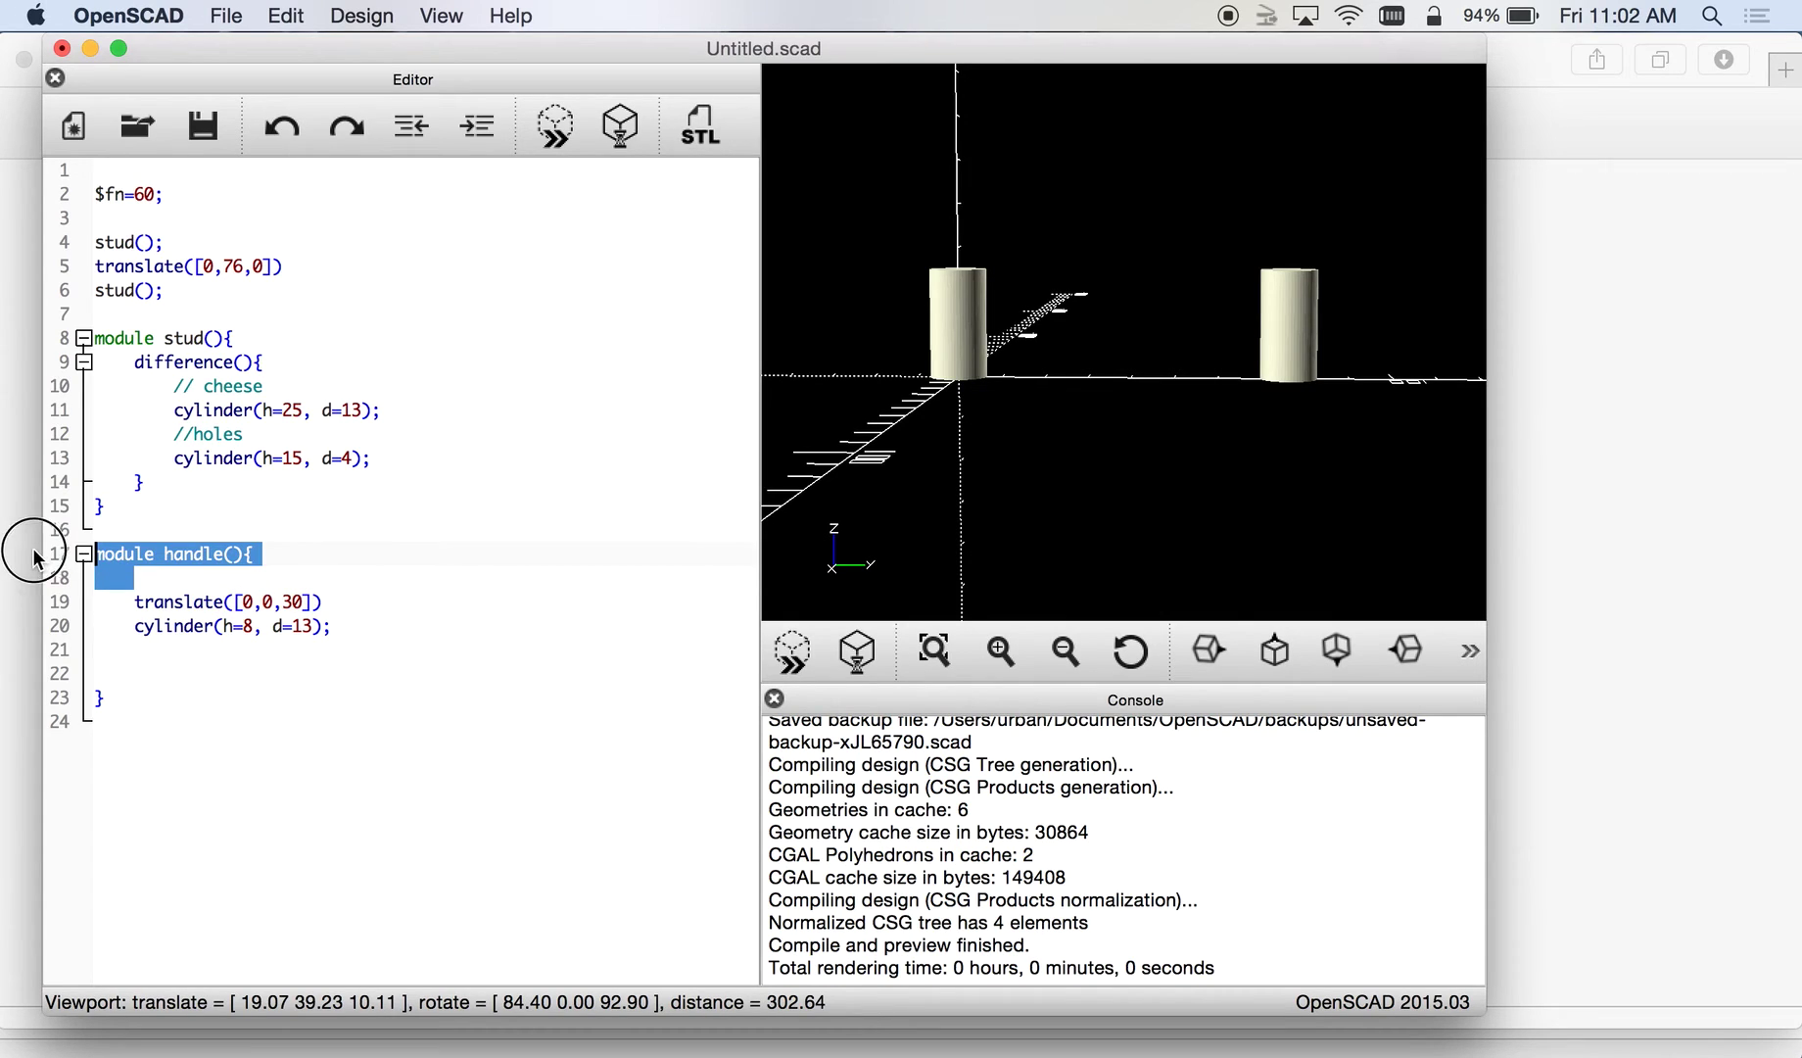
left_click(226, 554)
left_click_drag(244, 554, 163, 557)
key("super+c")
left_click(240, 292)
key("Return")
key("Return")
key("super+v")
type(";")
key("Return")
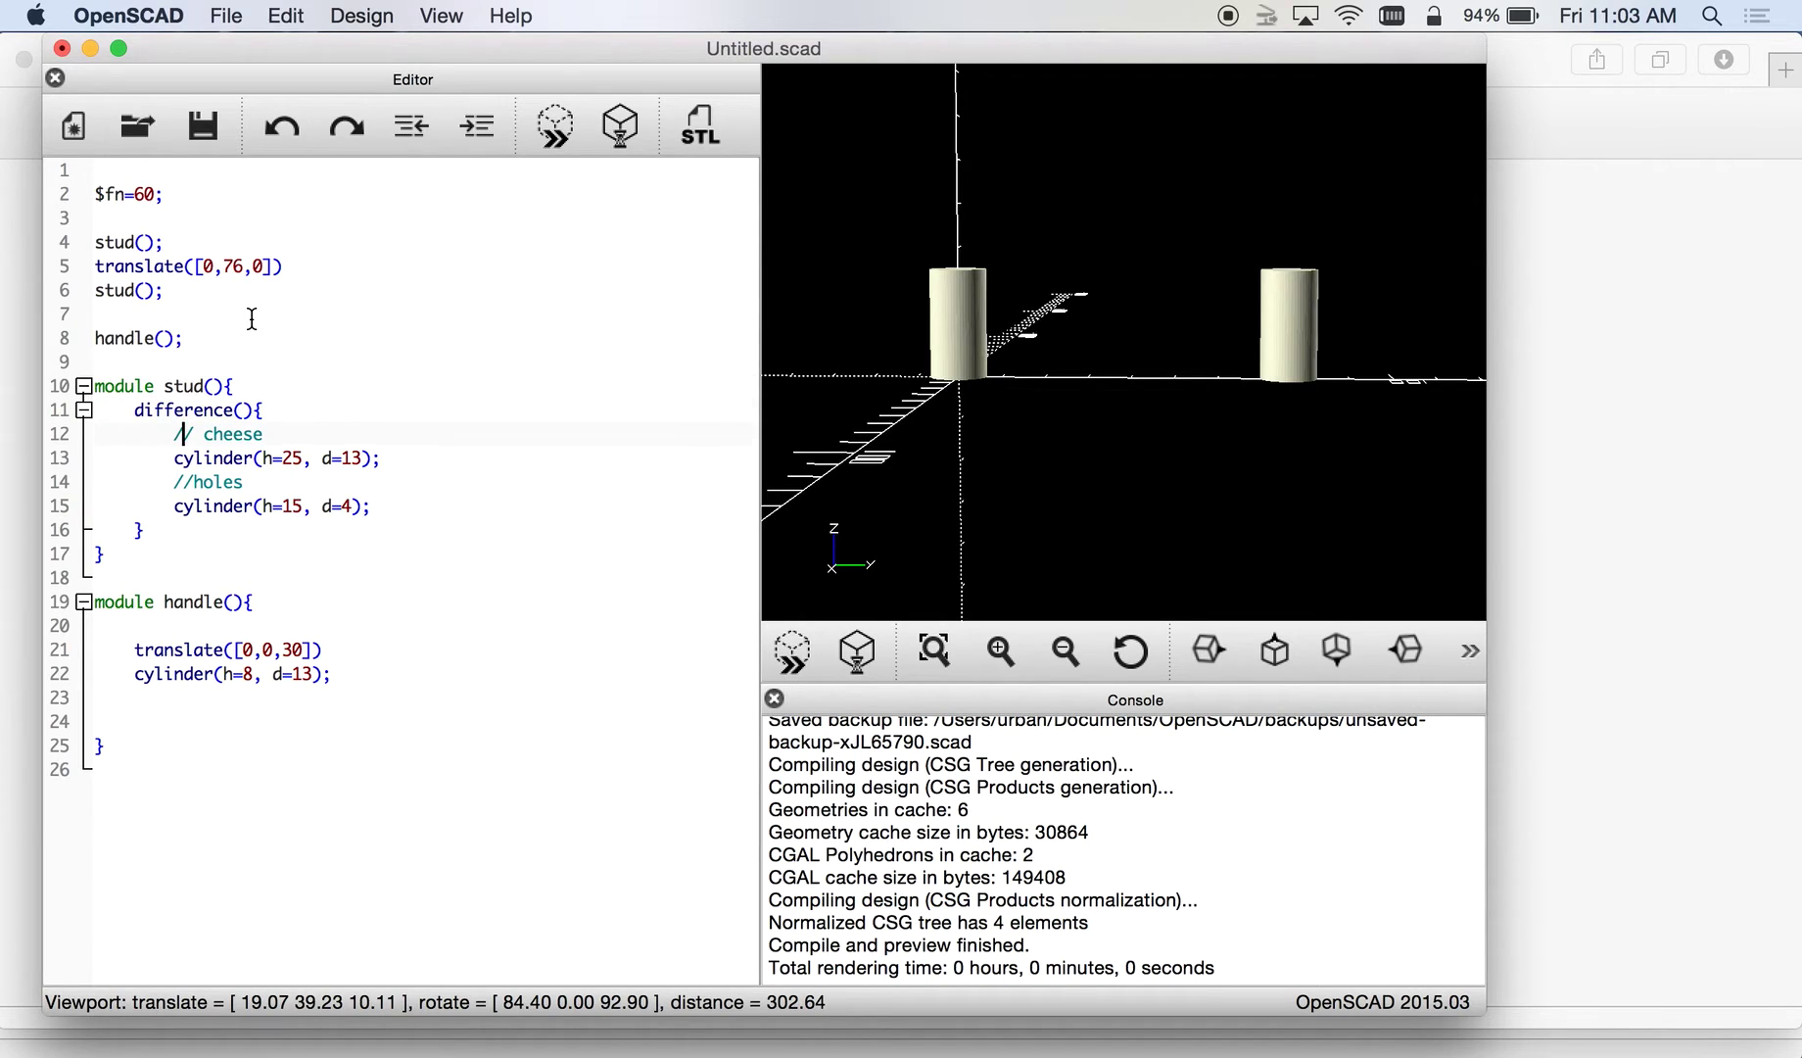
- Remove the extra blank line below the handle module's cylinder and preview the raised disc above the first stud
key("Down")
key("Down")
key("Down")
key("BackSpace")
key("BackSpace")
type(";")
left_click(555, 127)
left_click_drag(1059, 300, 1158, 400)
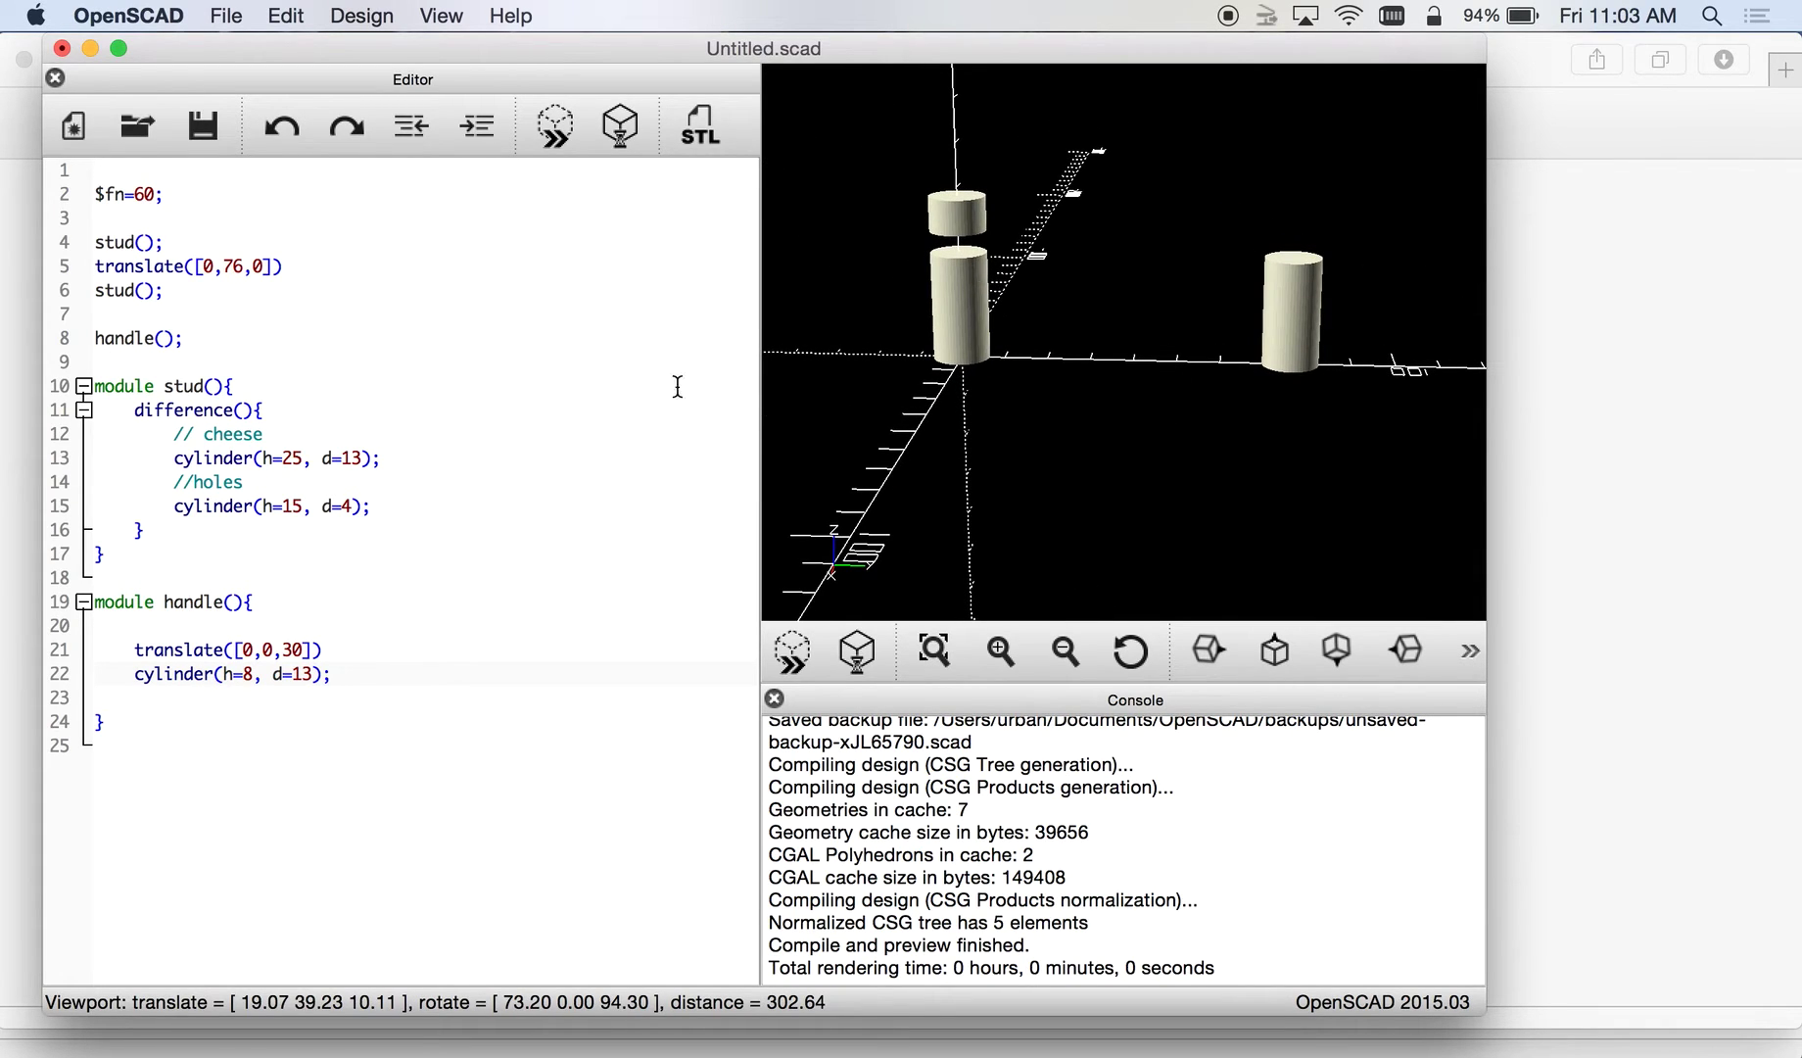
- Copy translate([0,76,0]) into the handle module below its cylinder, with a blank line in between
left_click_drag(225, 331, 80, 335)
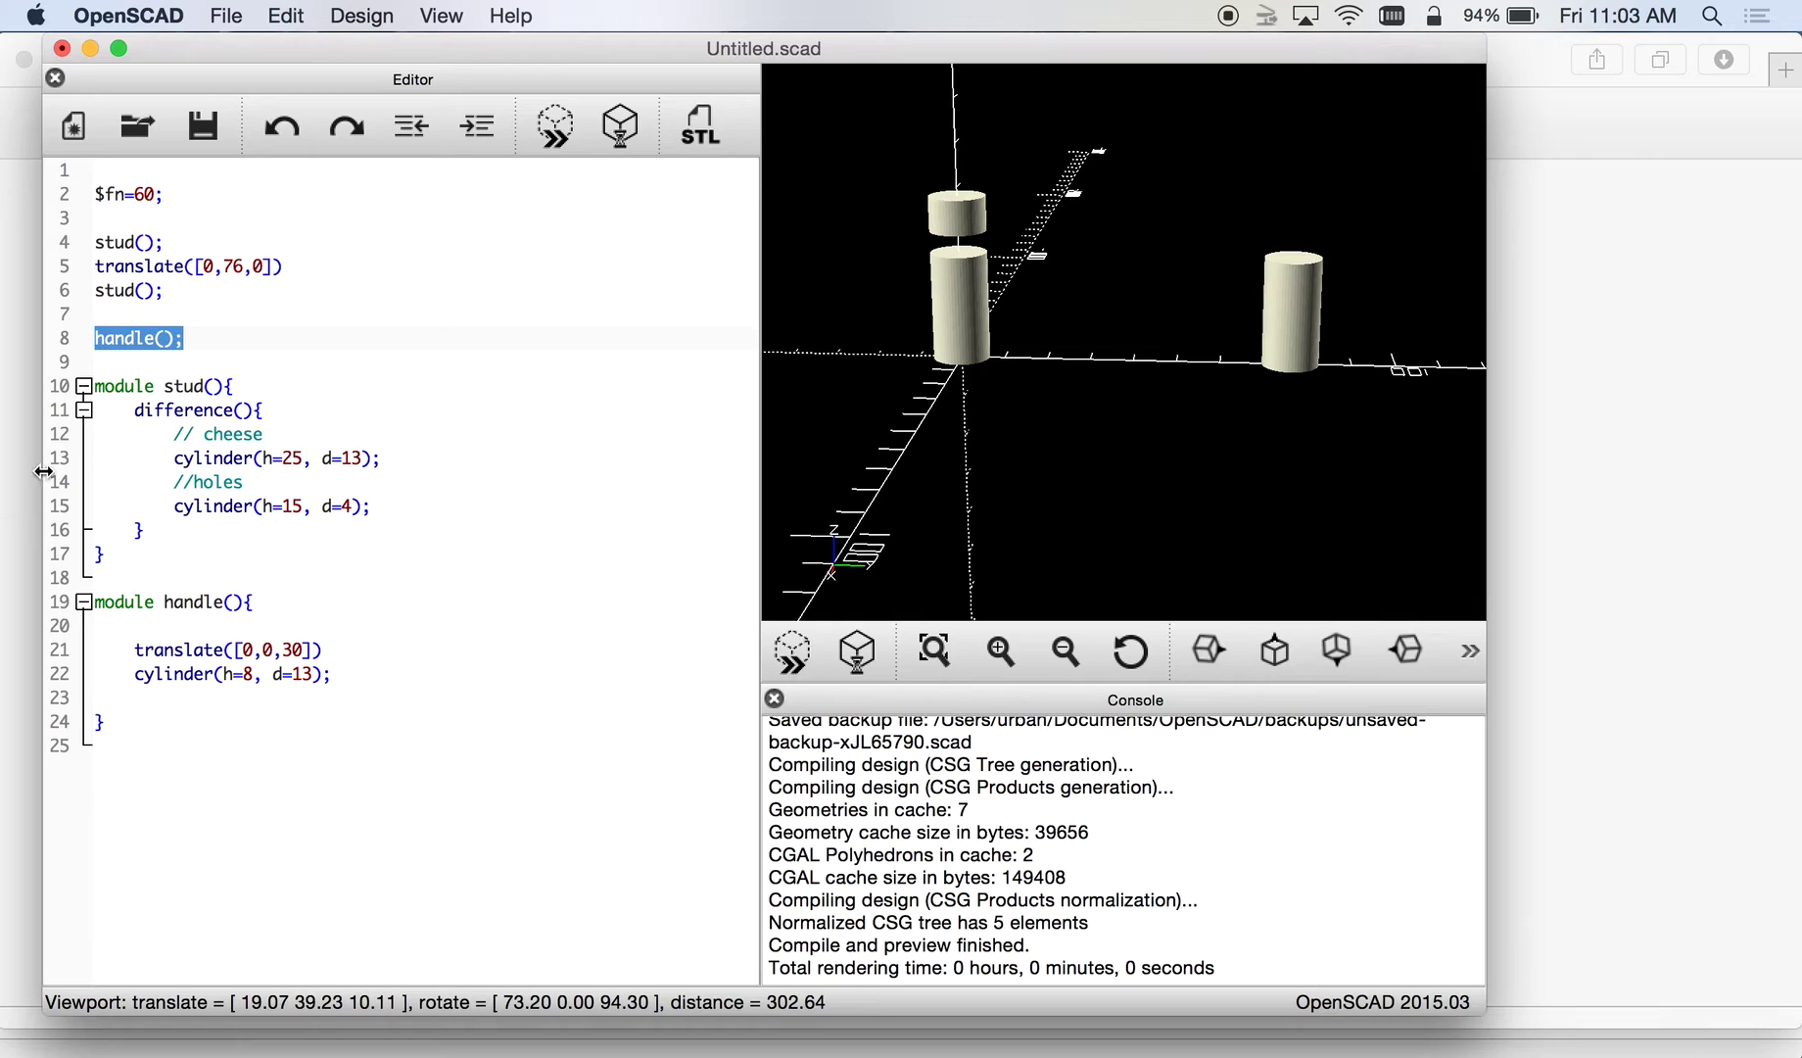
left_click_drag(337, 254, 76, 264)
key("super+c")
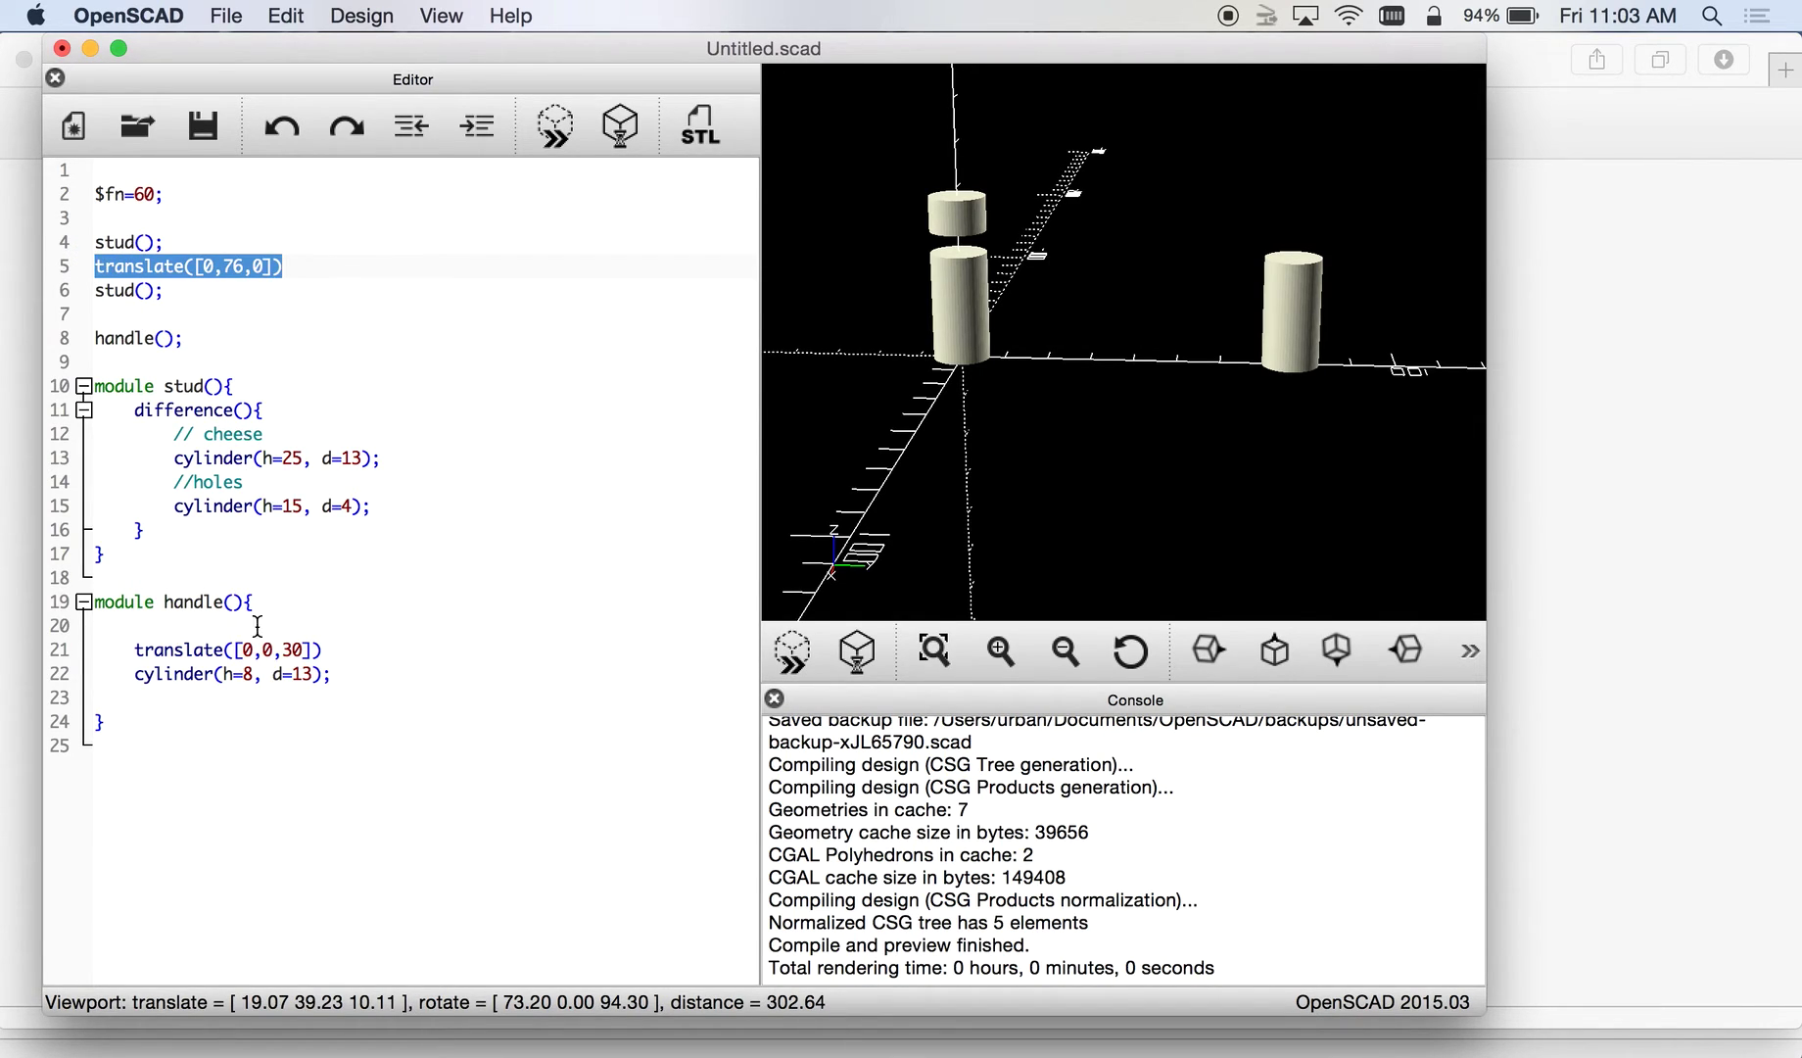
left_click(313, 626)
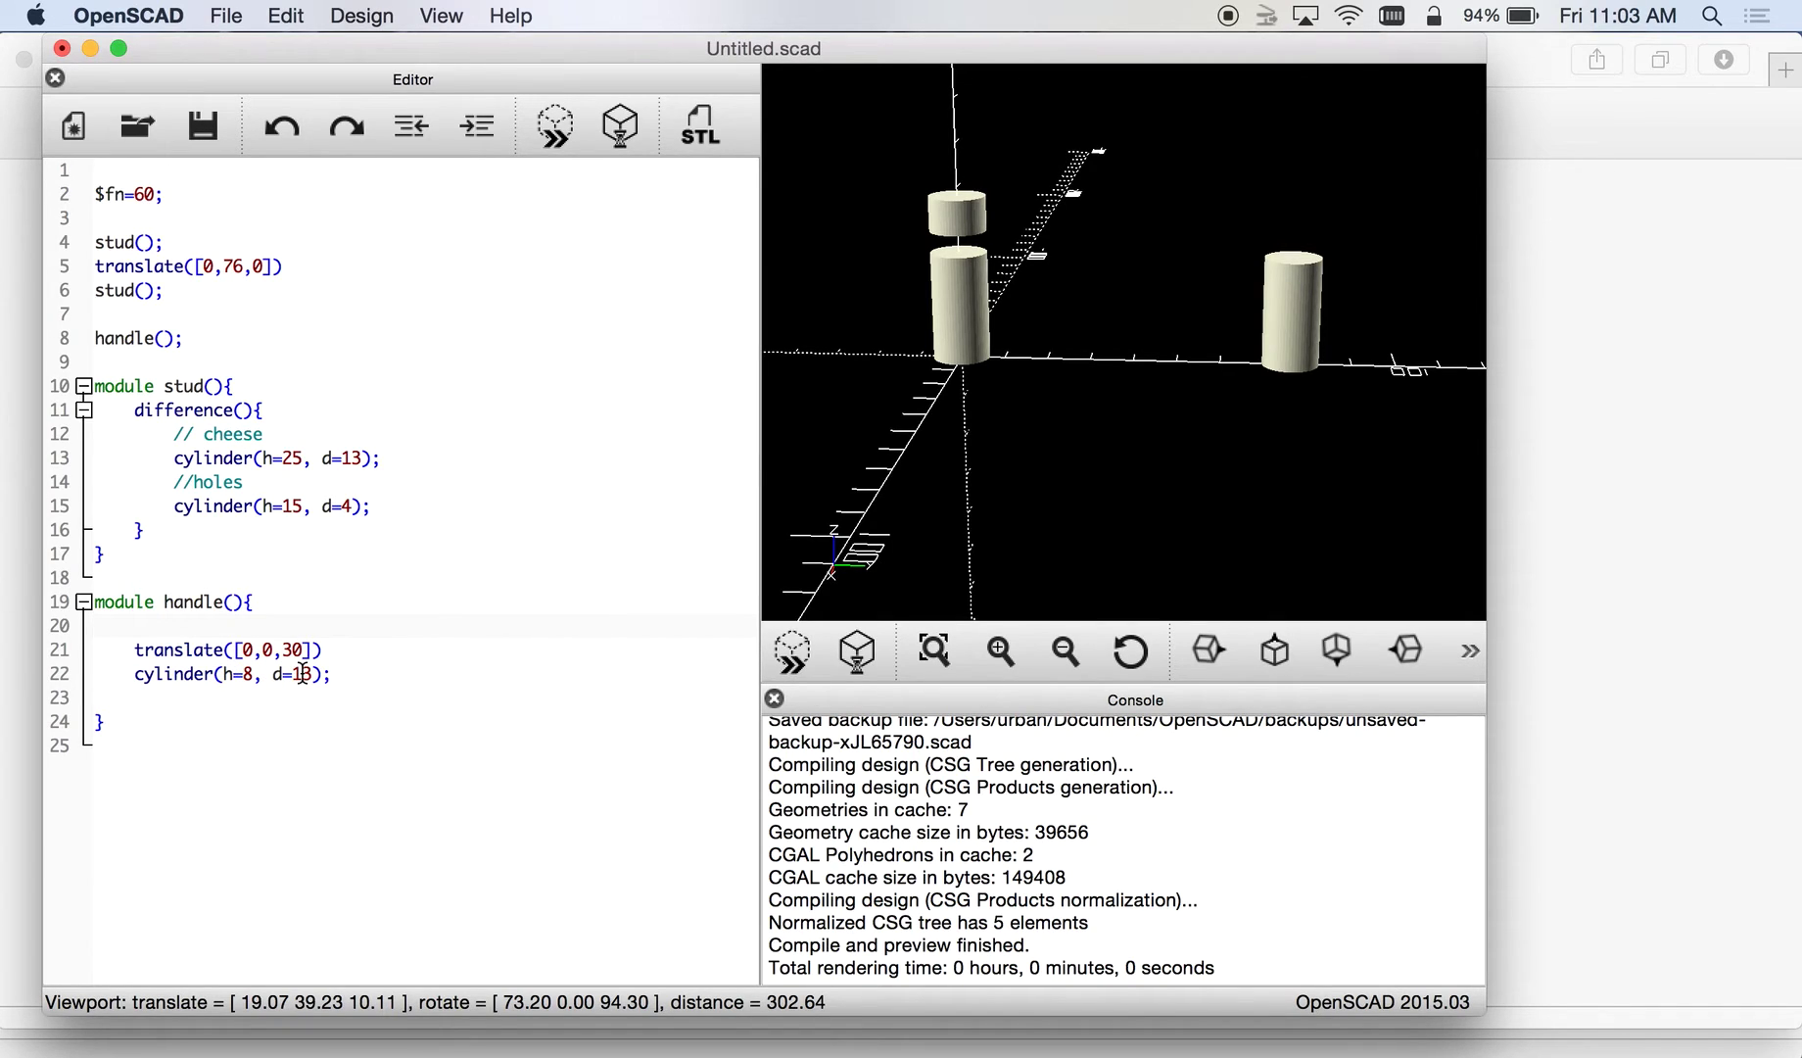
key("Return")
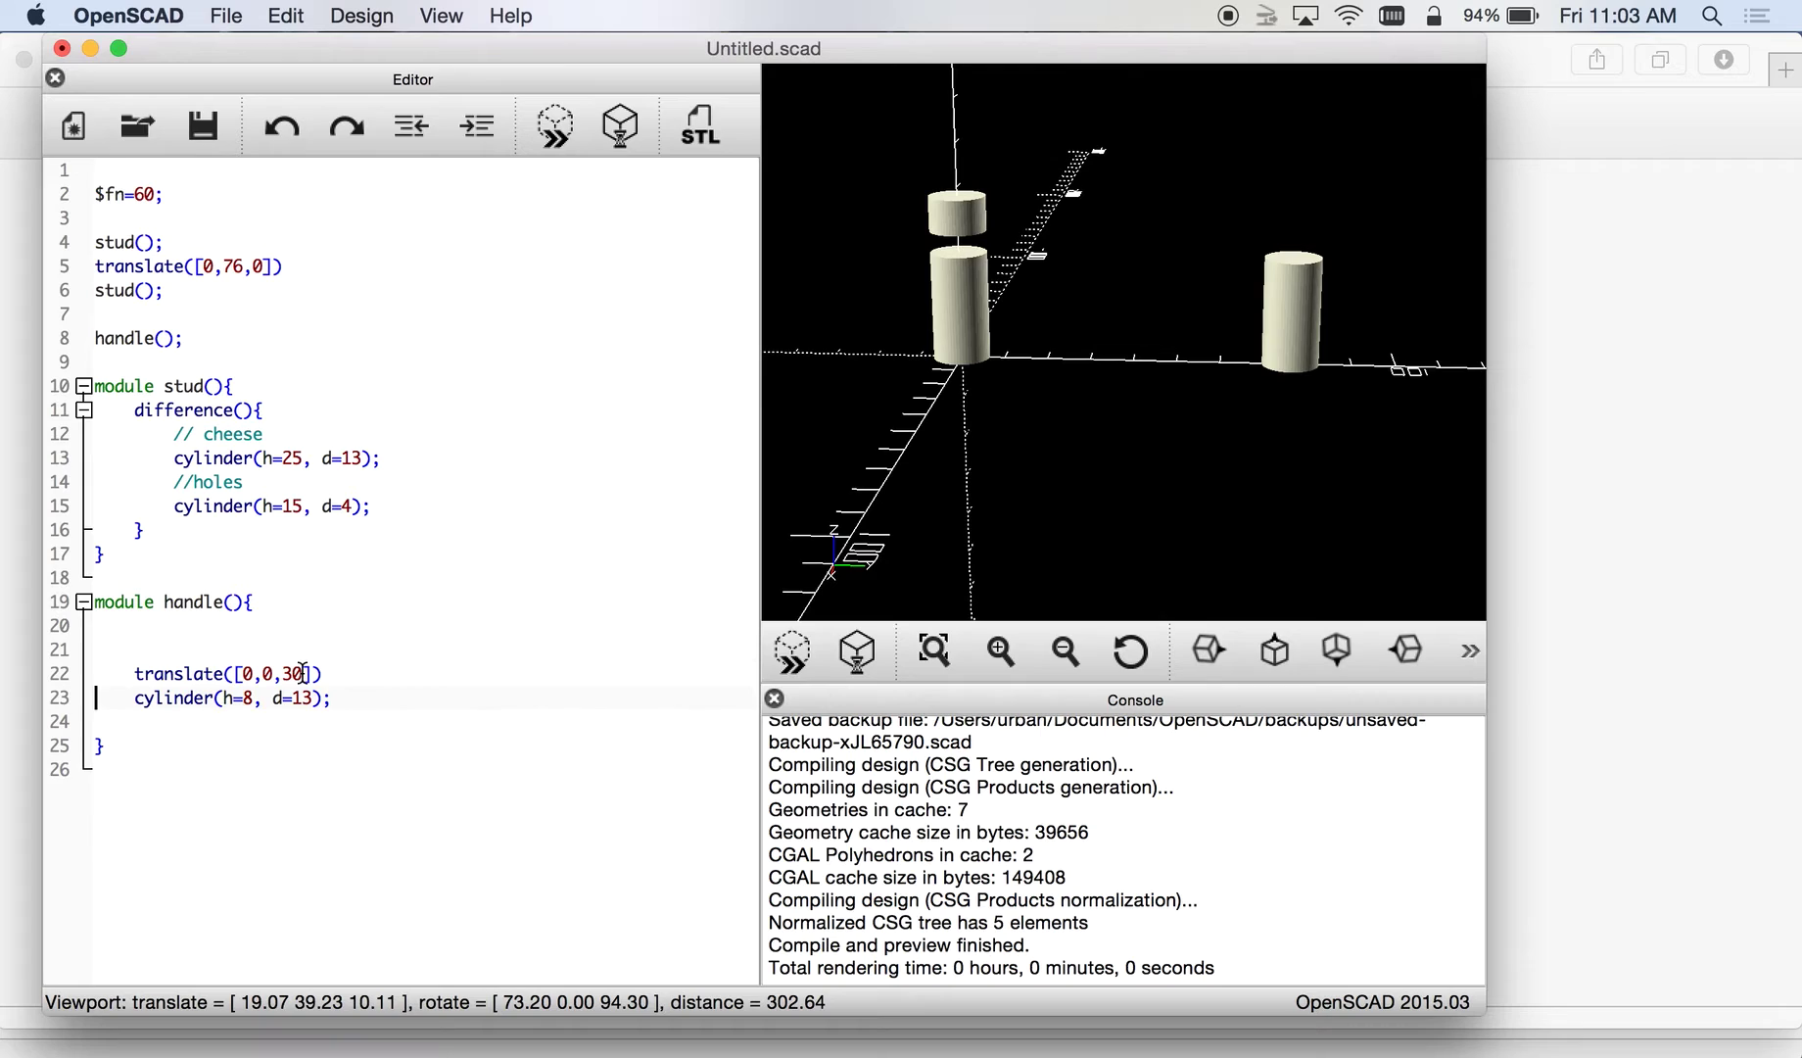
key("Return")
key("super+v")
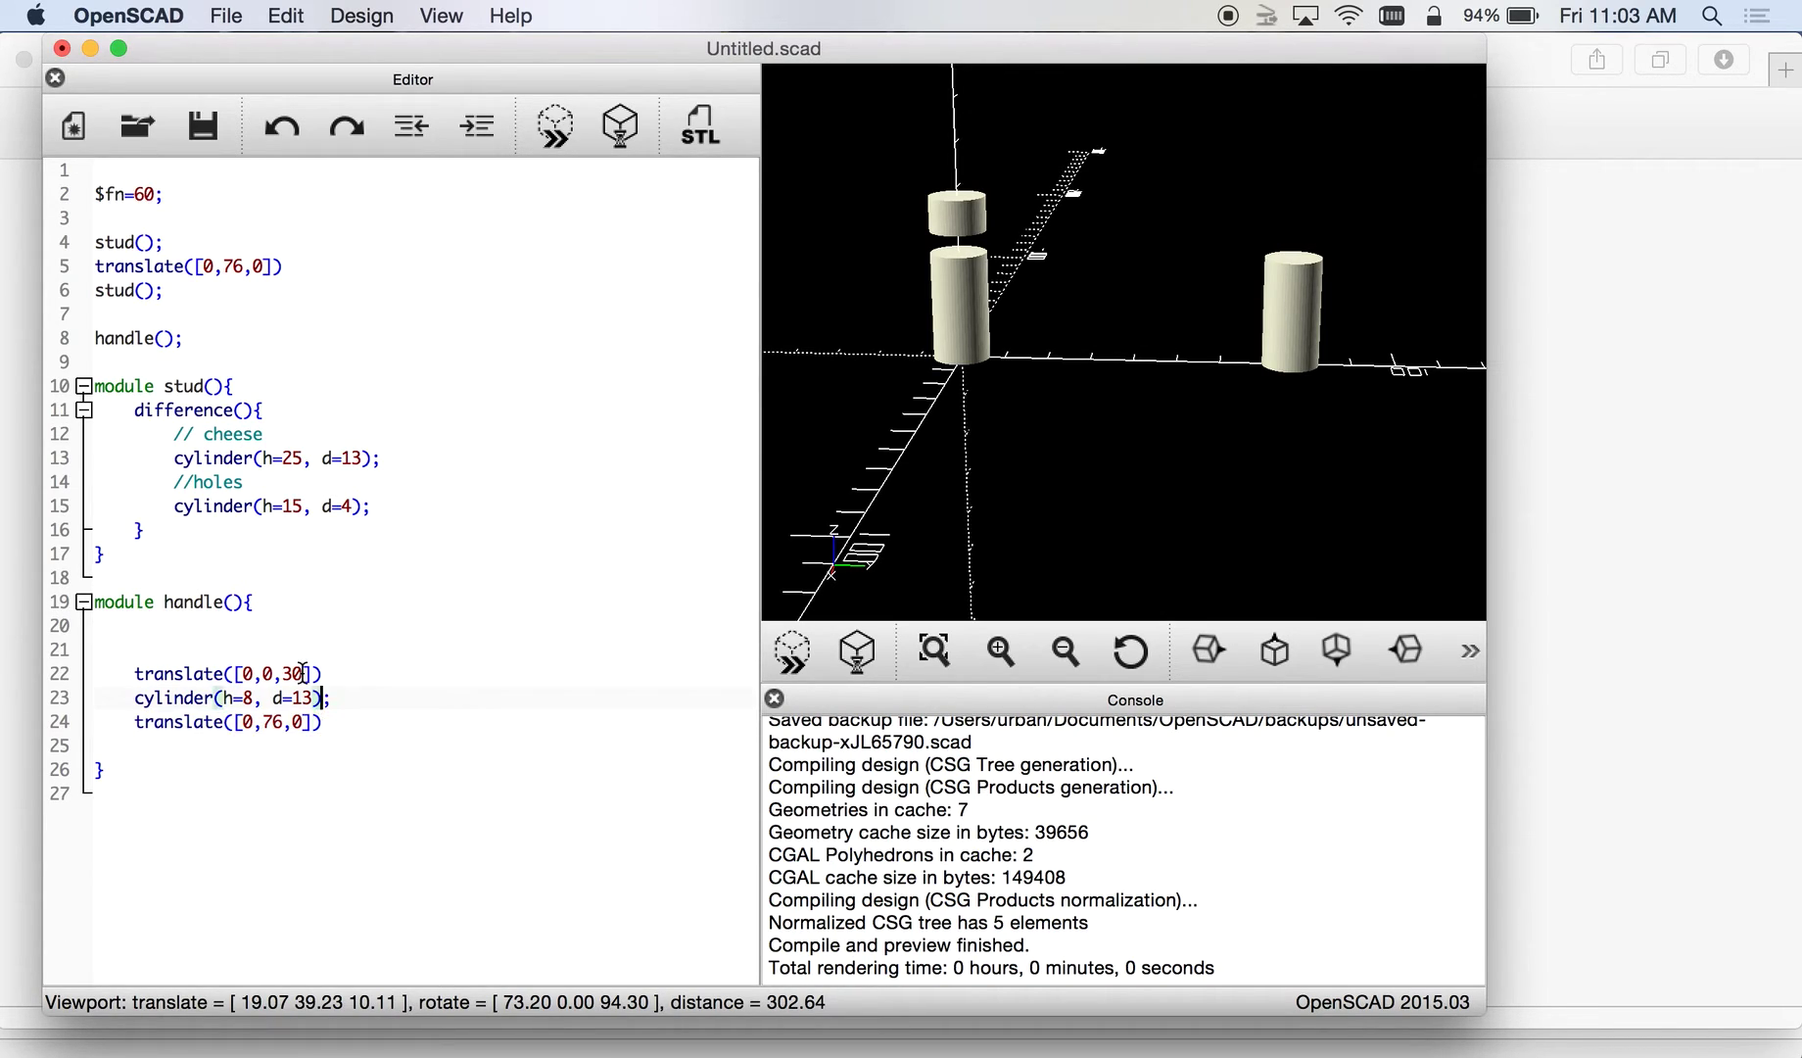
key("super+Left")
key("Return")
key("Up")
- Duplicate the cylinder(h=8, d=13); line below translate([0,76,0]) in the handle module, matching its indentation
left_click_drag(335, 697, 57, 703)
key("super+c")
left_click(385, 746)
key("Return")
key("super+v")
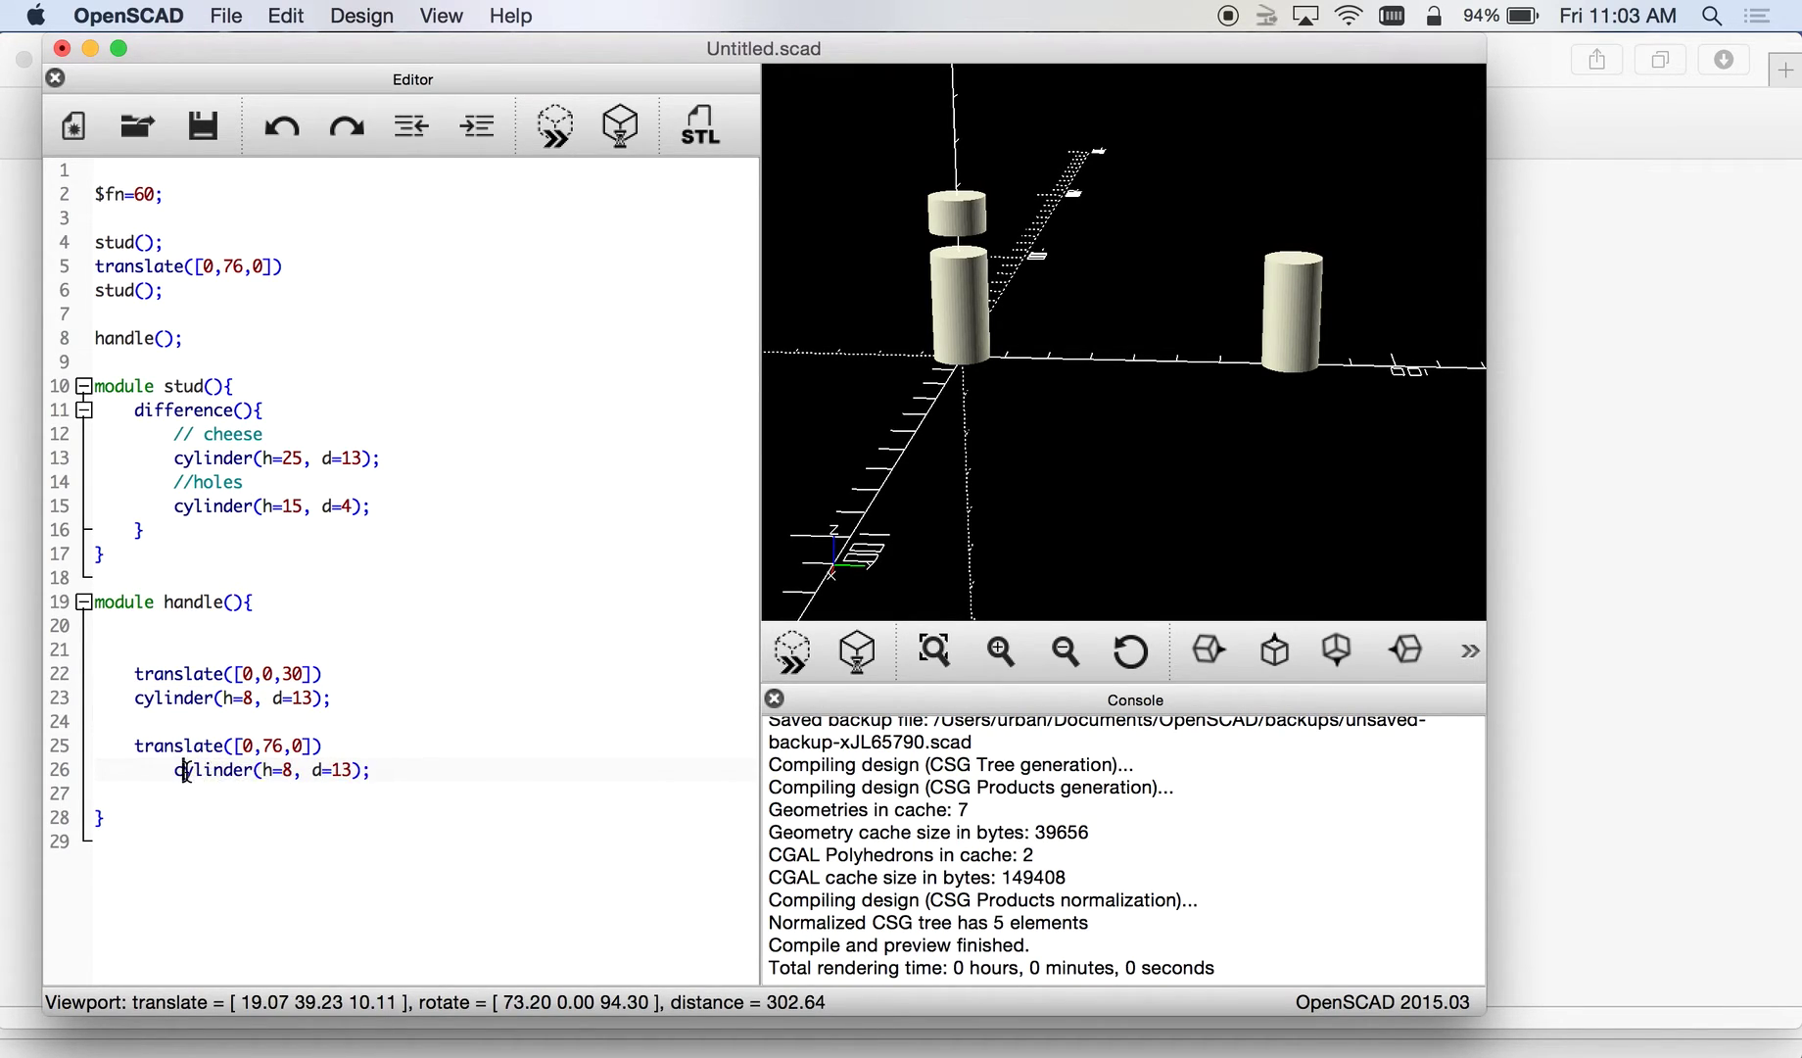
key("BackSpace")
key("BackSpace")
key("BackSpace")
key("BackSpace")
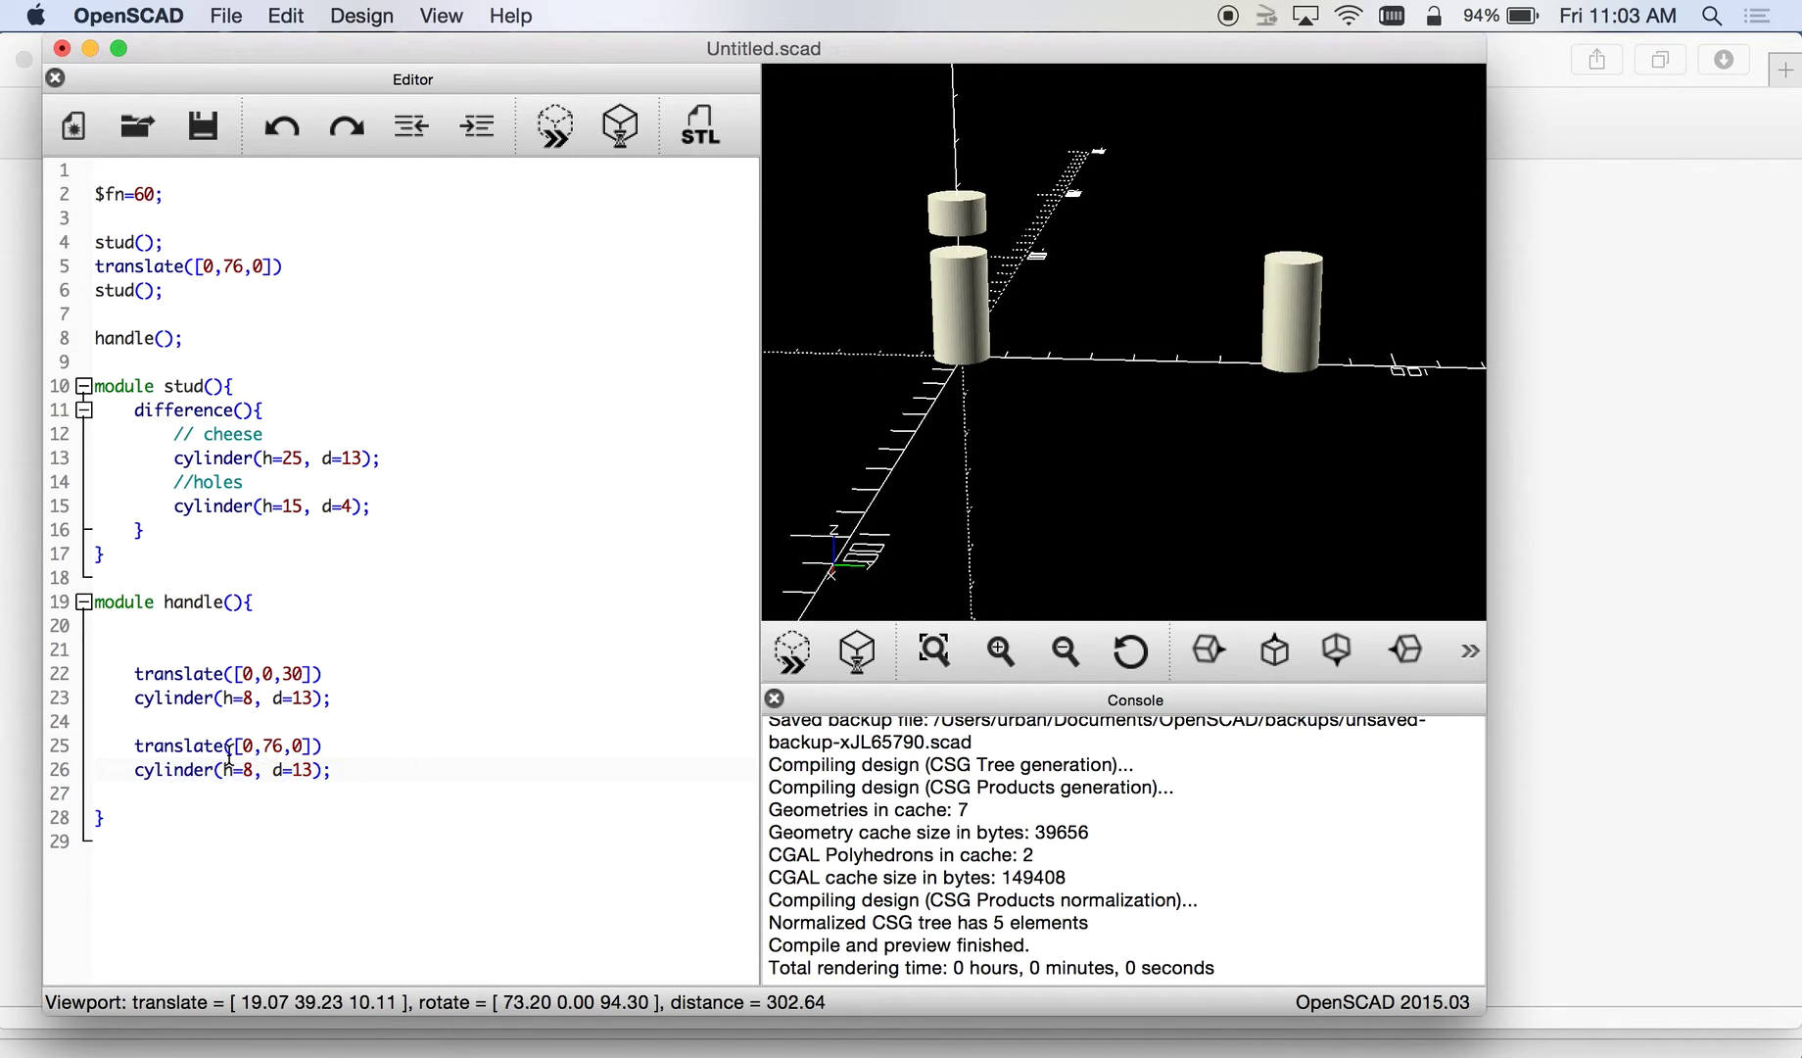
- Change the handle module's second translate to [0,76,30] and preview both raised discs
left_click(297, 745)
key("BackSpace")
type("30")
left_click(563, 107)
left_click_drag(1086, 390, 1126, 357)
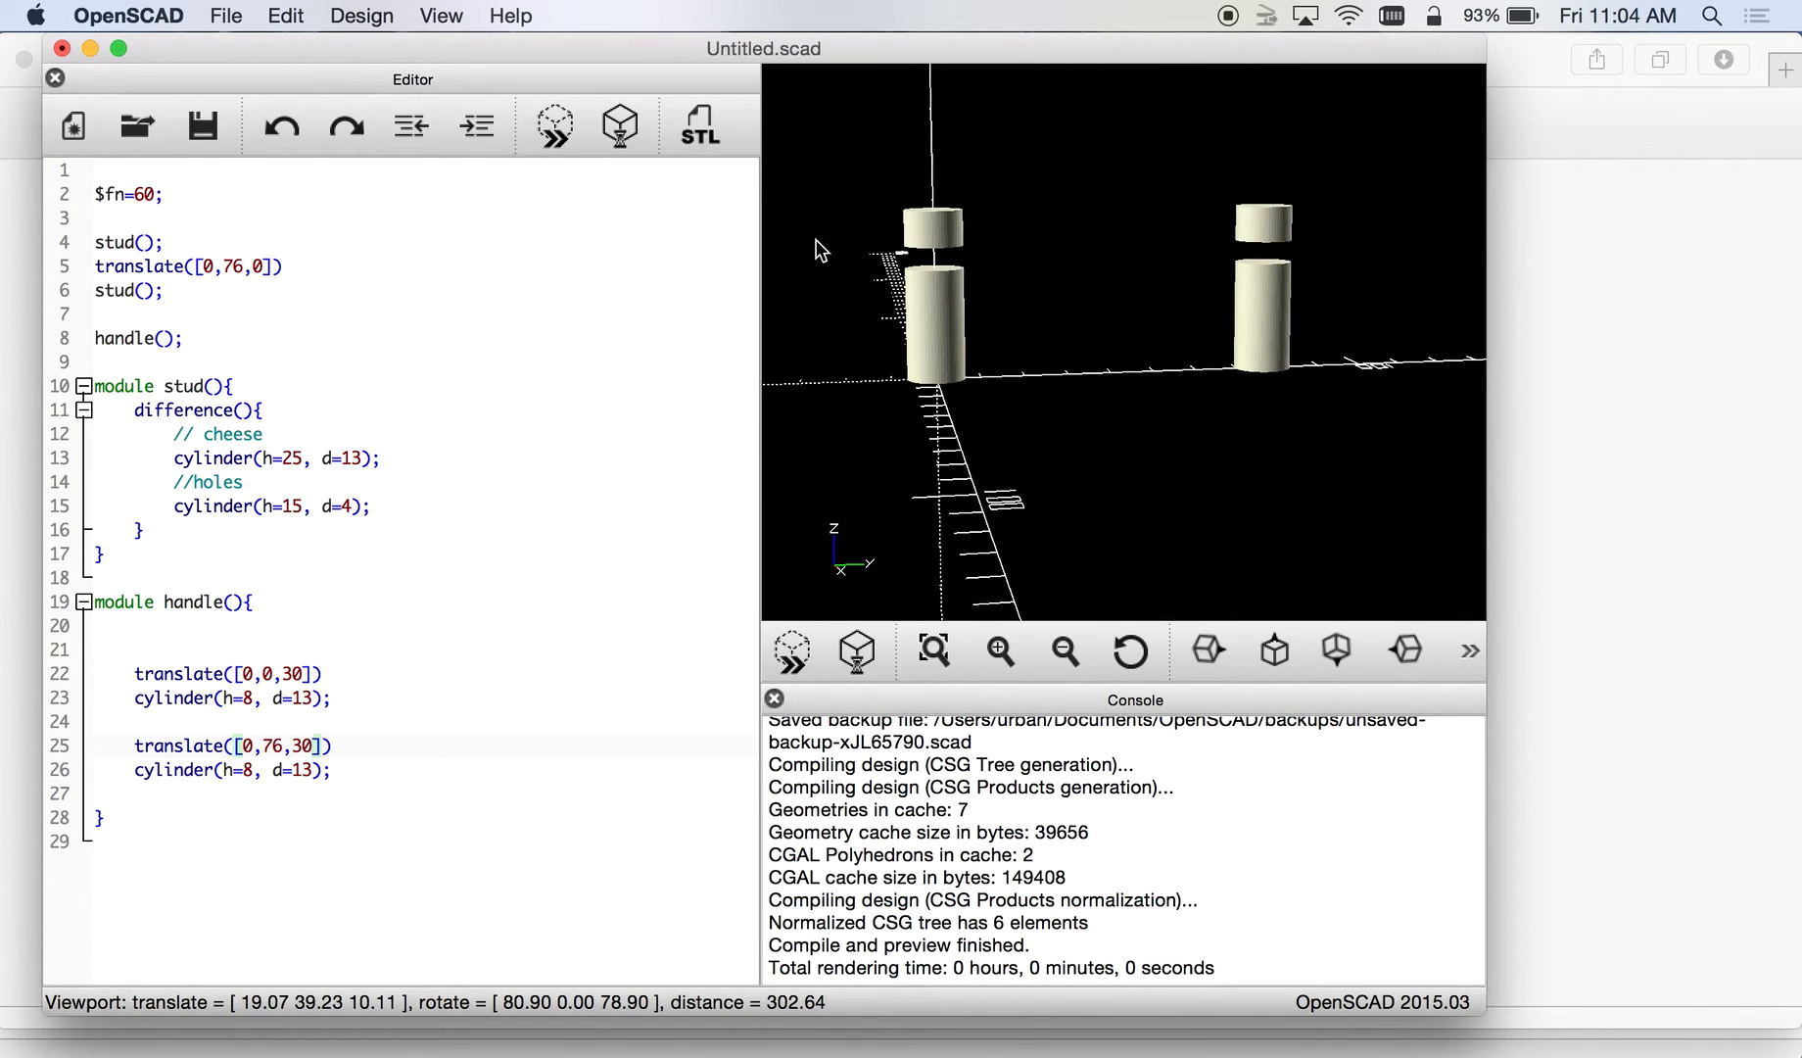
- Wrap both translated cylinders of the handle module in hull(){ } and preview the joined bar from several angles
left_click(180, 647)
type("hull(){")
key("Down")
key("Down")
key("Down")
key("Down")
key("Return")
type("}")
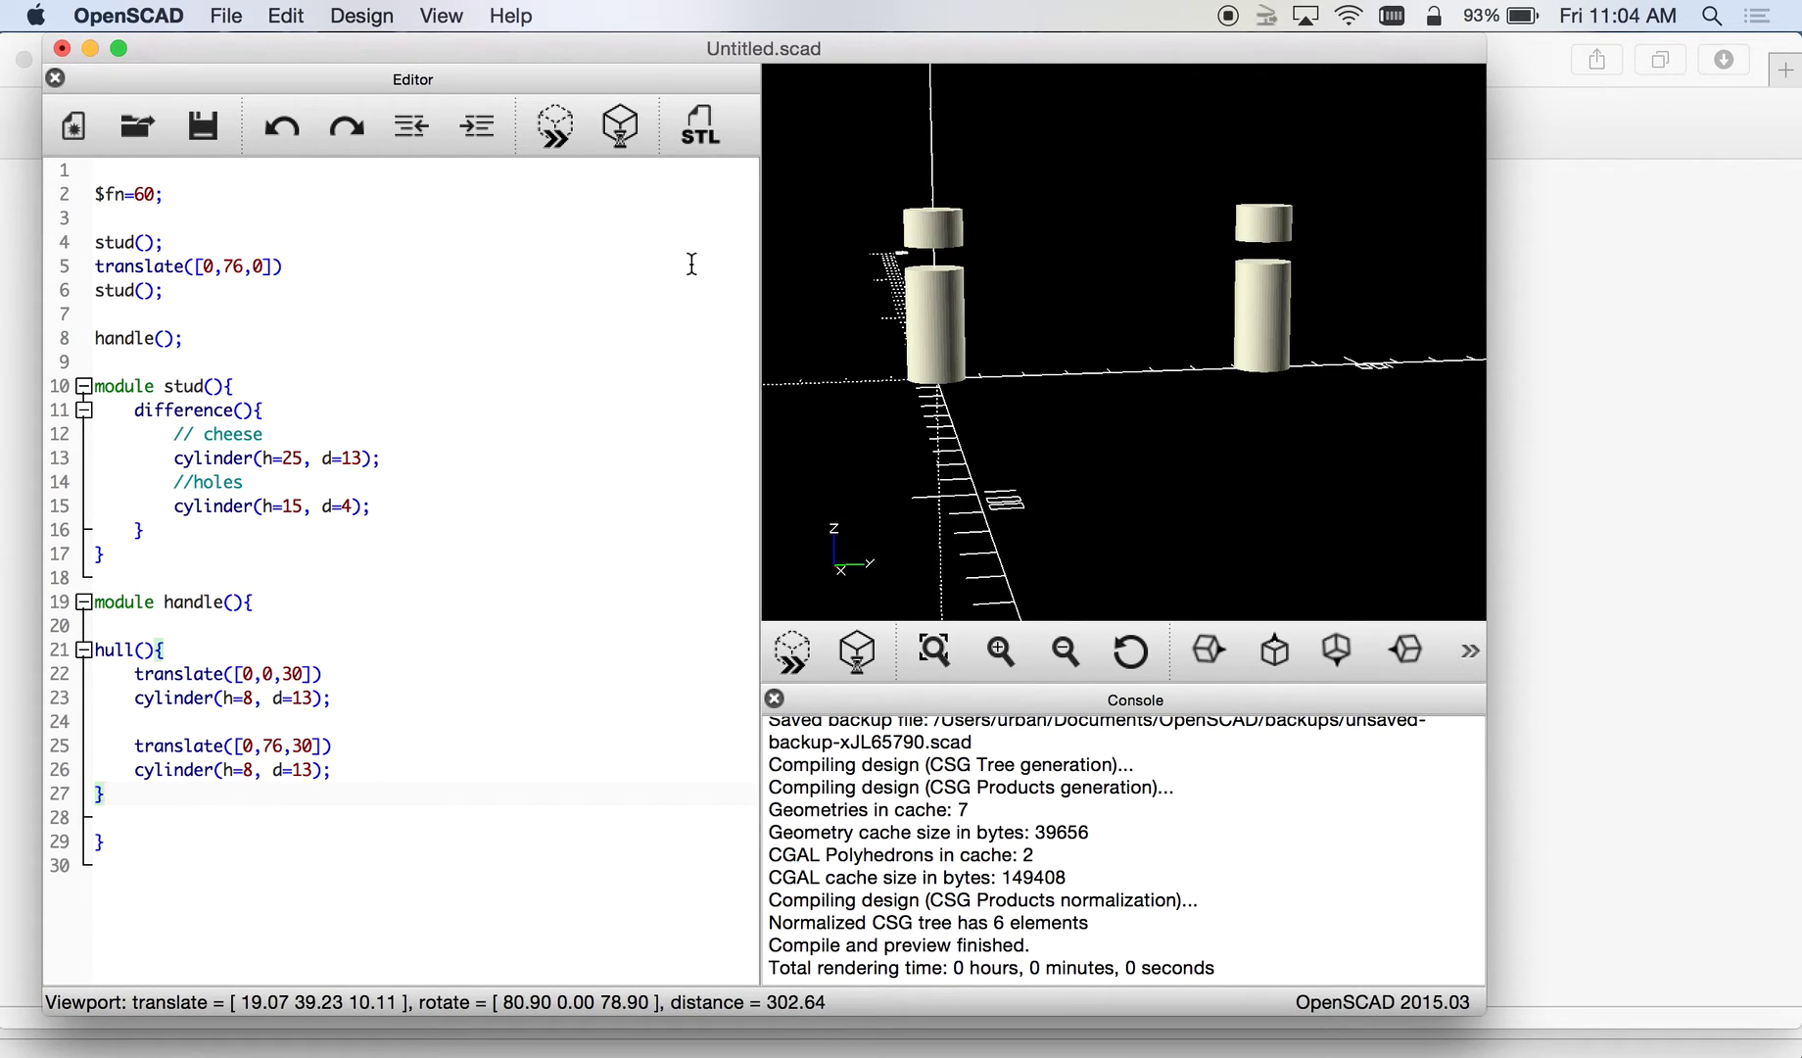
left_click(555, 125)
left_click_drag(997, 179, 986, 231)
left_click_drag(193, 792, 69, 651)
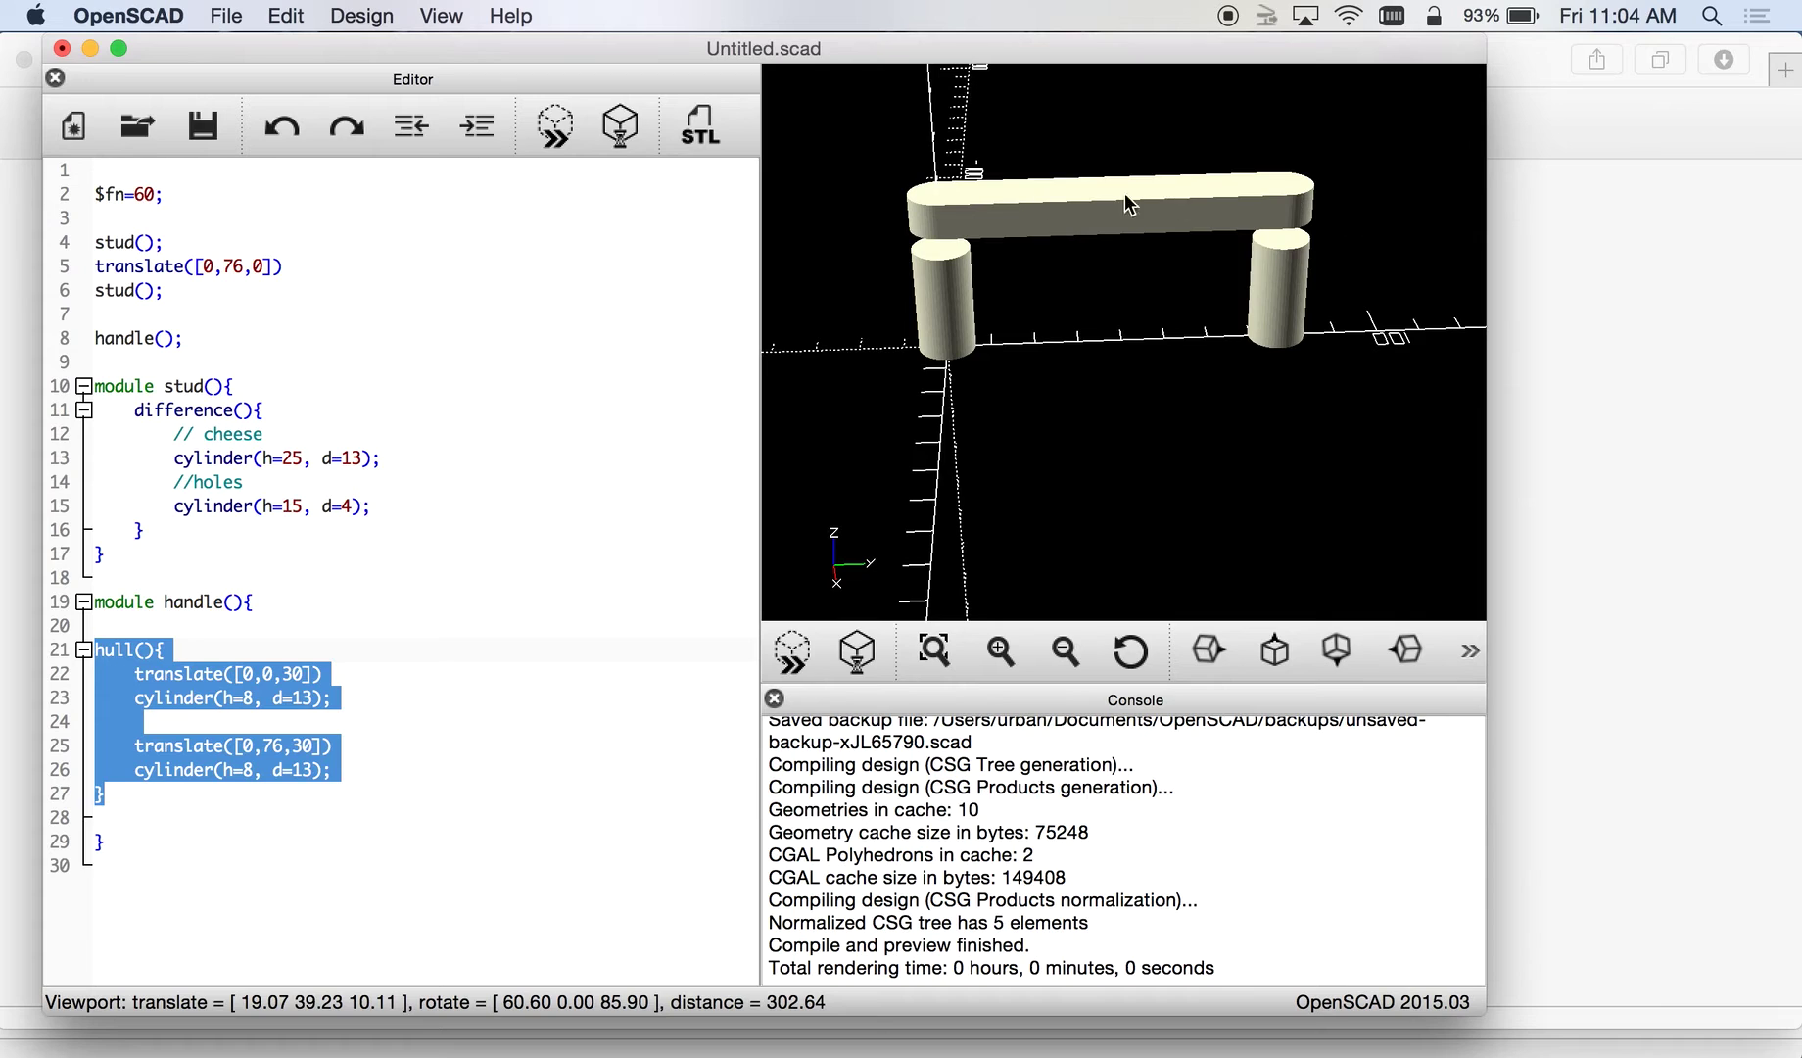
left_click_drag(1192, 224, 1139, 206)
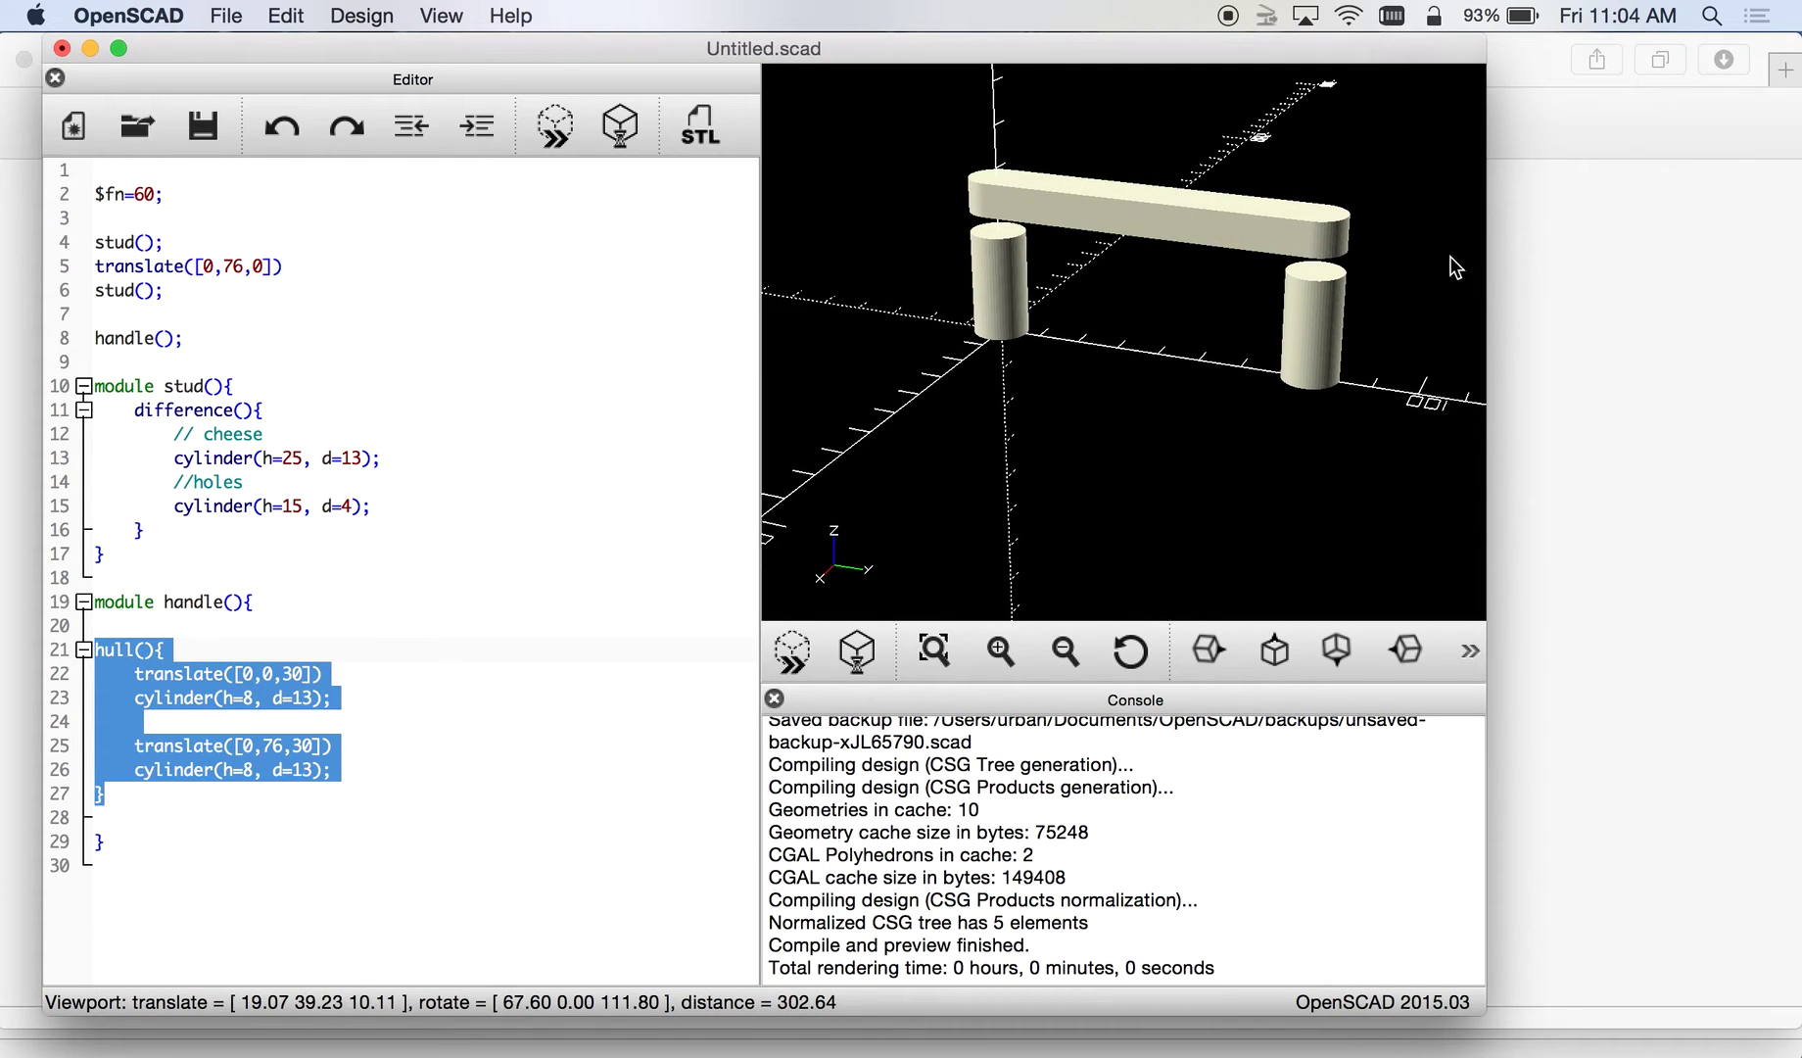
left_click_drag(1053, 556, 1205, 521)
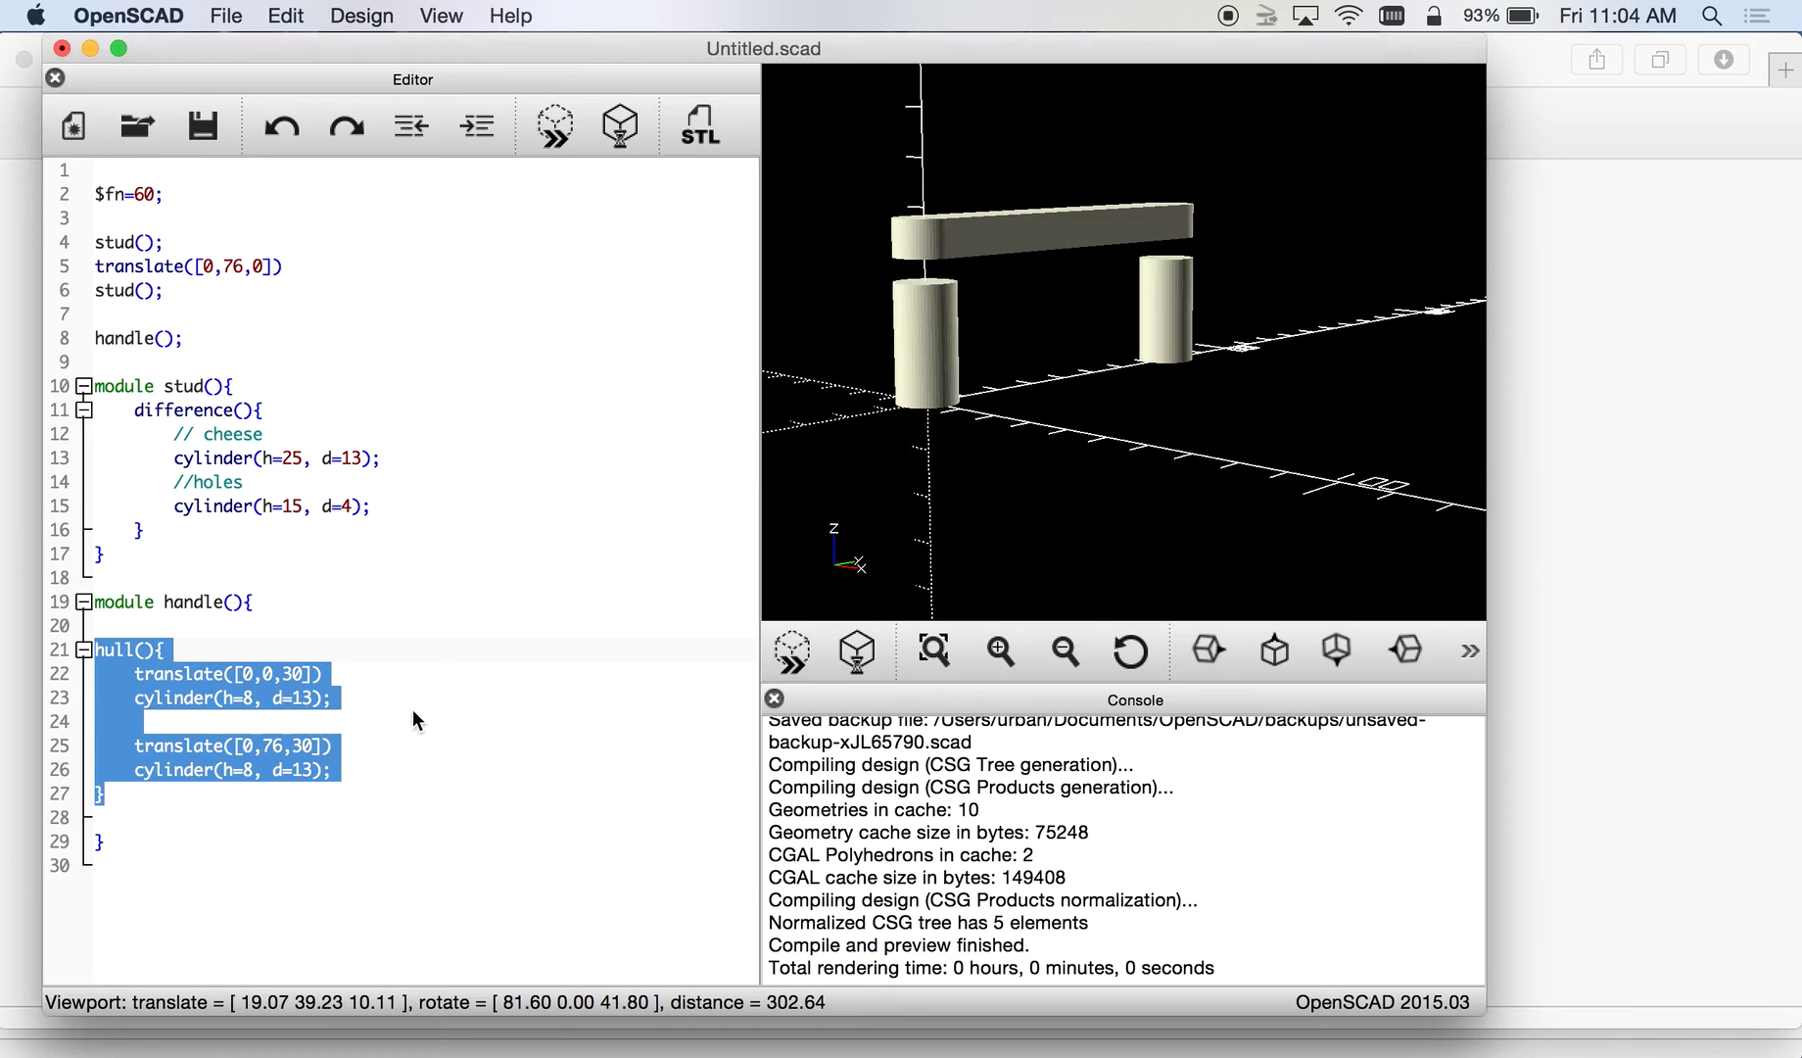
- Indent the hull block one level and remove the blank lines before and after it in the handle module
left_click(308, 723)
left_click_drag(106, 793, 21, 661)
key("Tab")
left_click(197, 809)
key("BackSpace")
key("Up")
key("BackSpace")
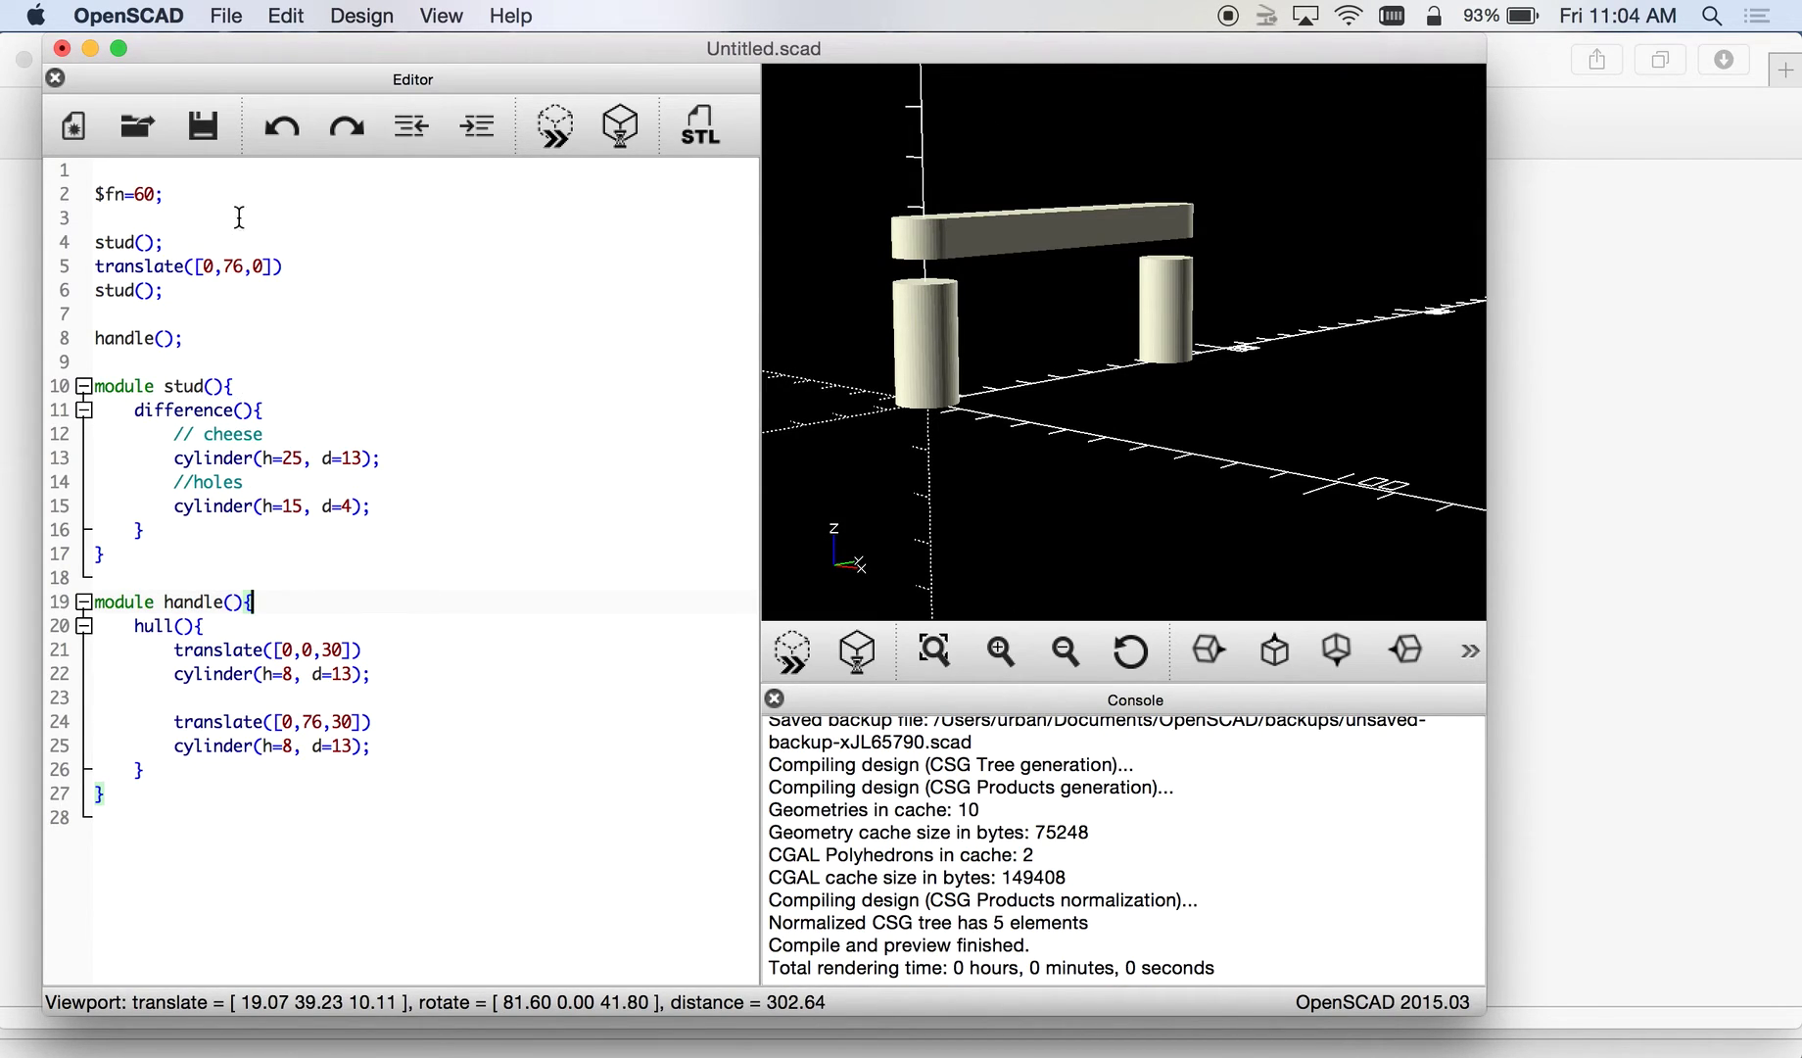
- Set the stud's outer cylinder height to 26 and the first hull translate to [0,0,26], previewing the result
left_click(299, 454)
key("BackSpace")
type("6")
key("BackSpace")
key("BackSpace")
type("26")
left_click(566, 138)
left_click_drag(1215, 392, 1114, 403)
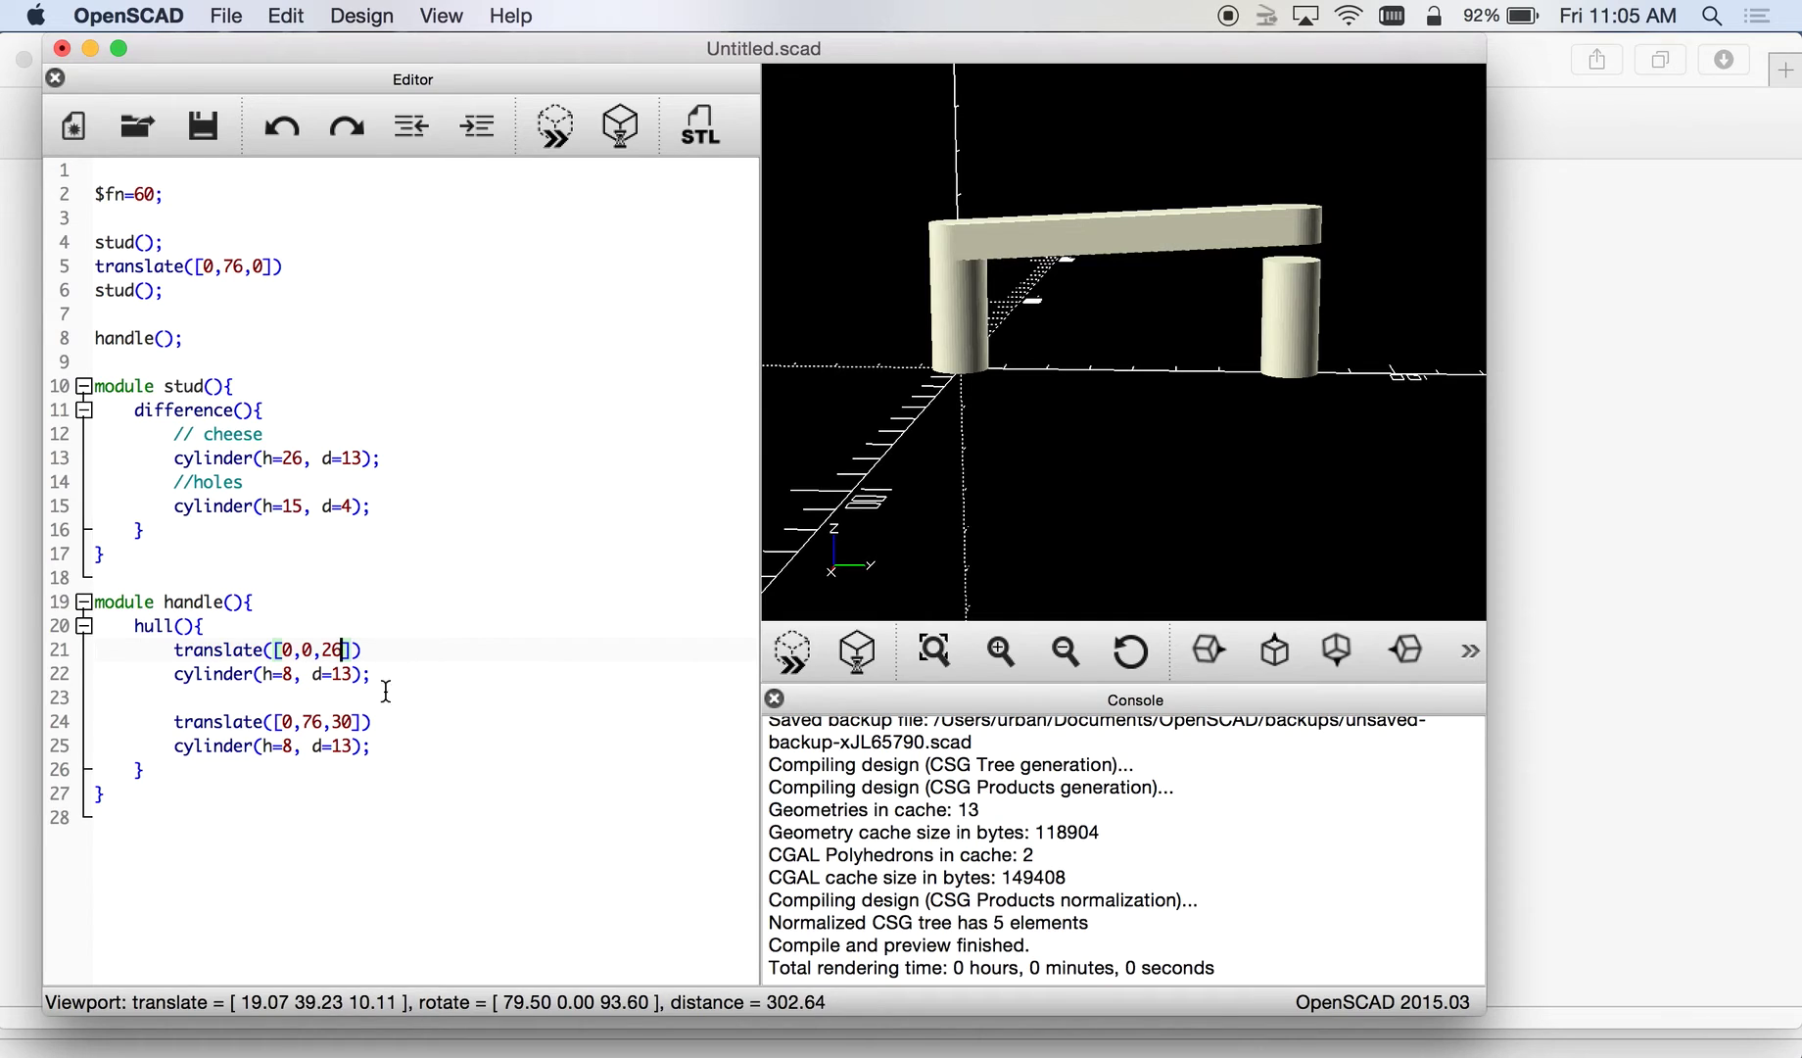
- Set the second hull translate to [0,76,26] and preview the bar resting on both studs
left_click(353, 722)
mouse_move(1251, 313)
left_mouse_down()
mouse_move(1238, 434)
mouse_move(1278, 367)
mouse_move(1278, 311)
left_mouse_up()
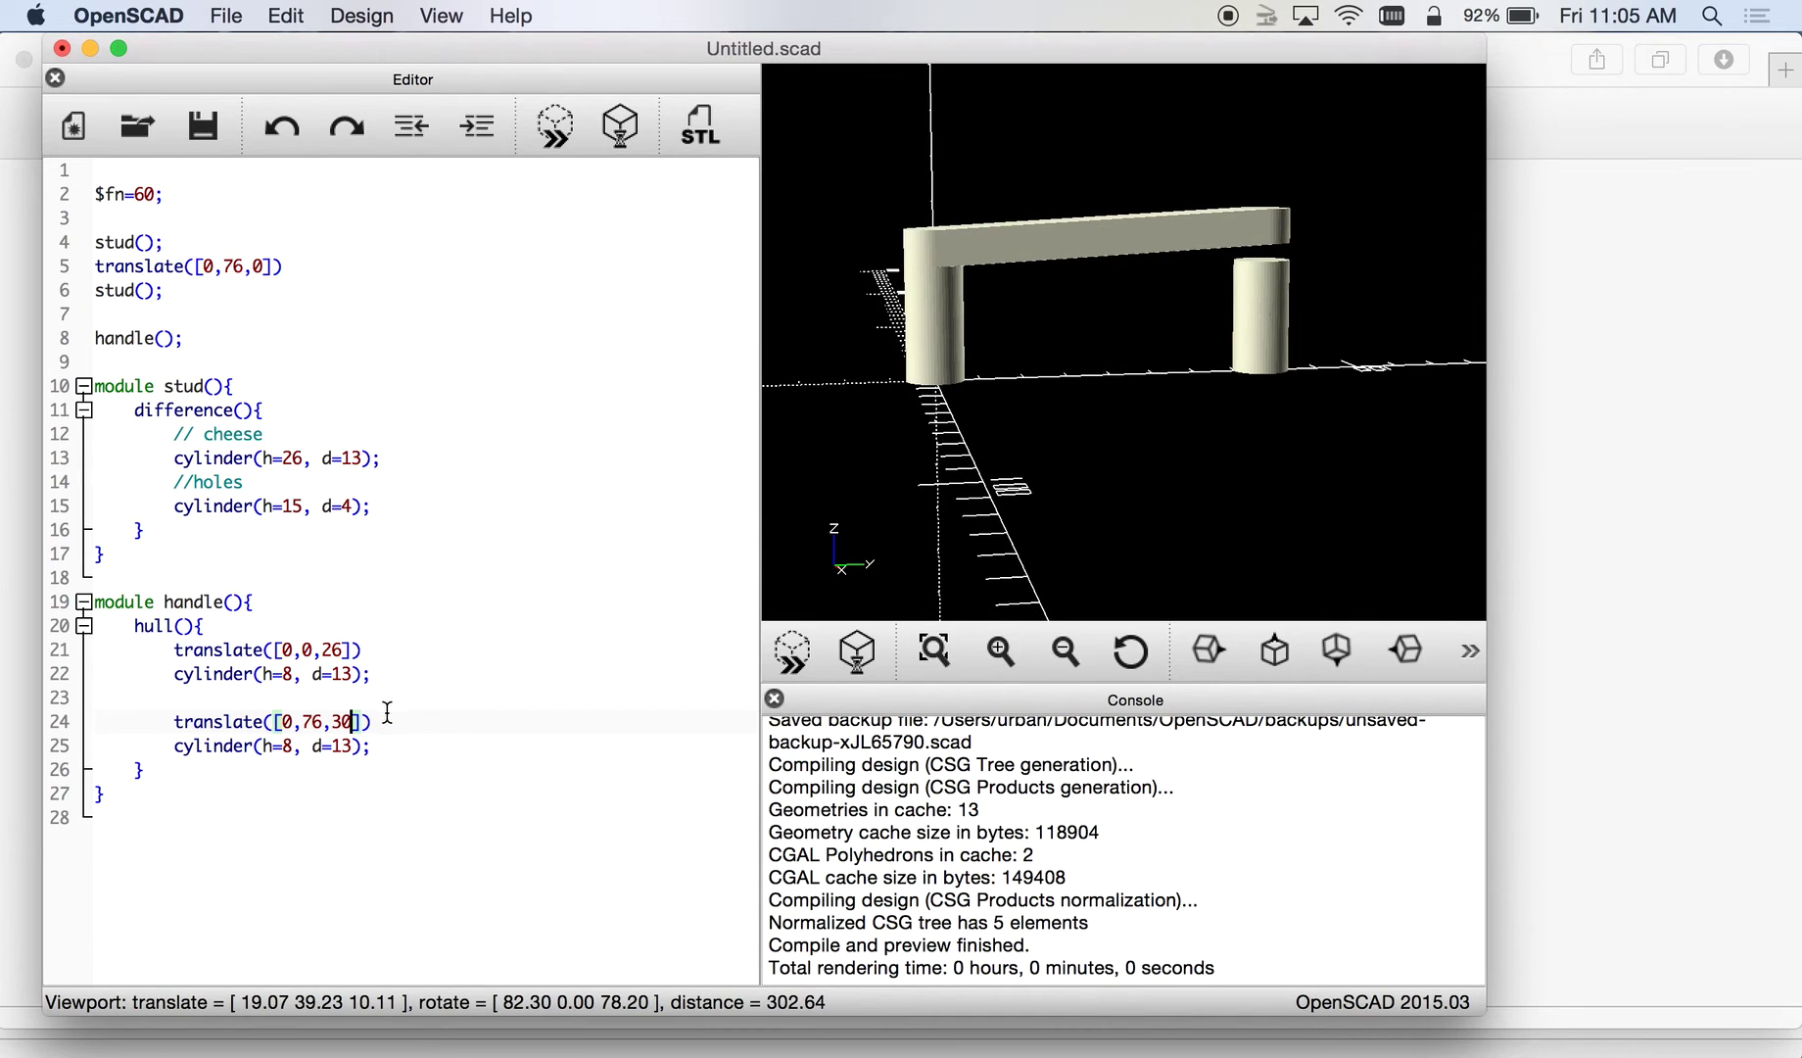
key("BackSpace")
key("BackSpace")
type("26")
left_click(555, 126)
left_click_drag(1114, 386, 1274, 379)
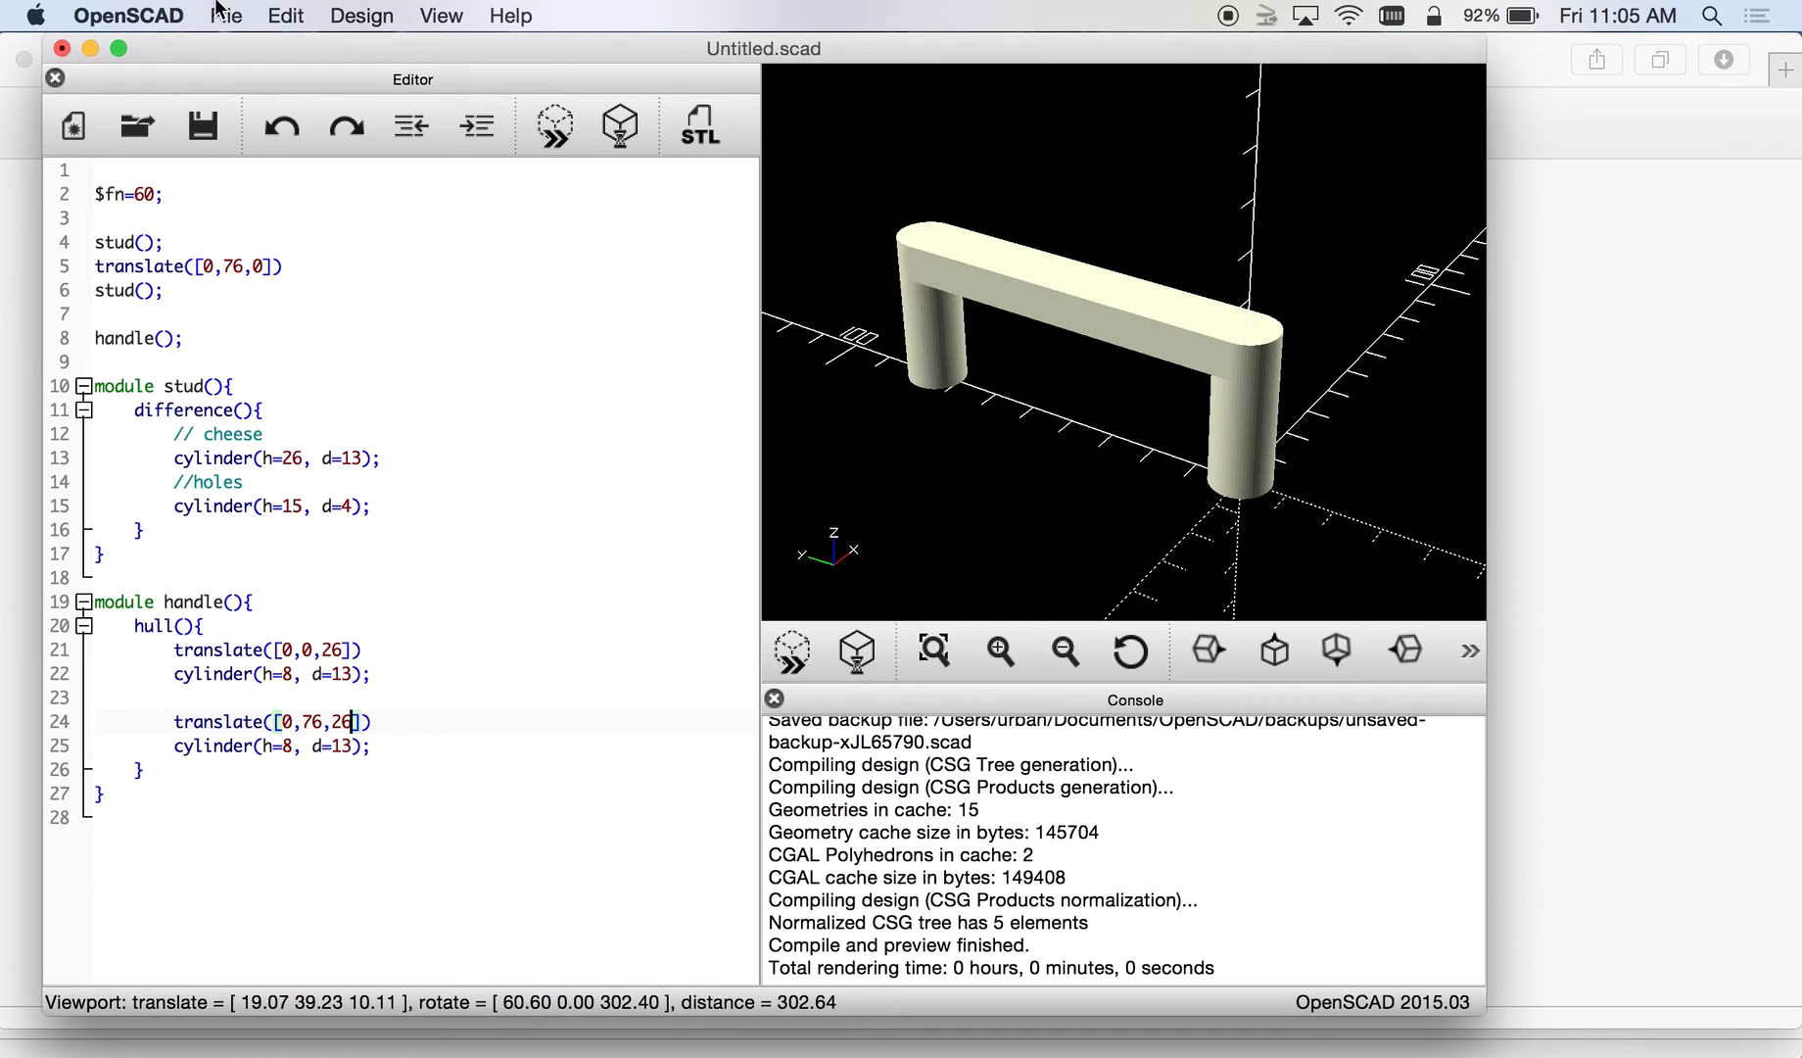
- Render the complete handle and inspect it from above and from the underside with the screw holes
left_click(618, 126)
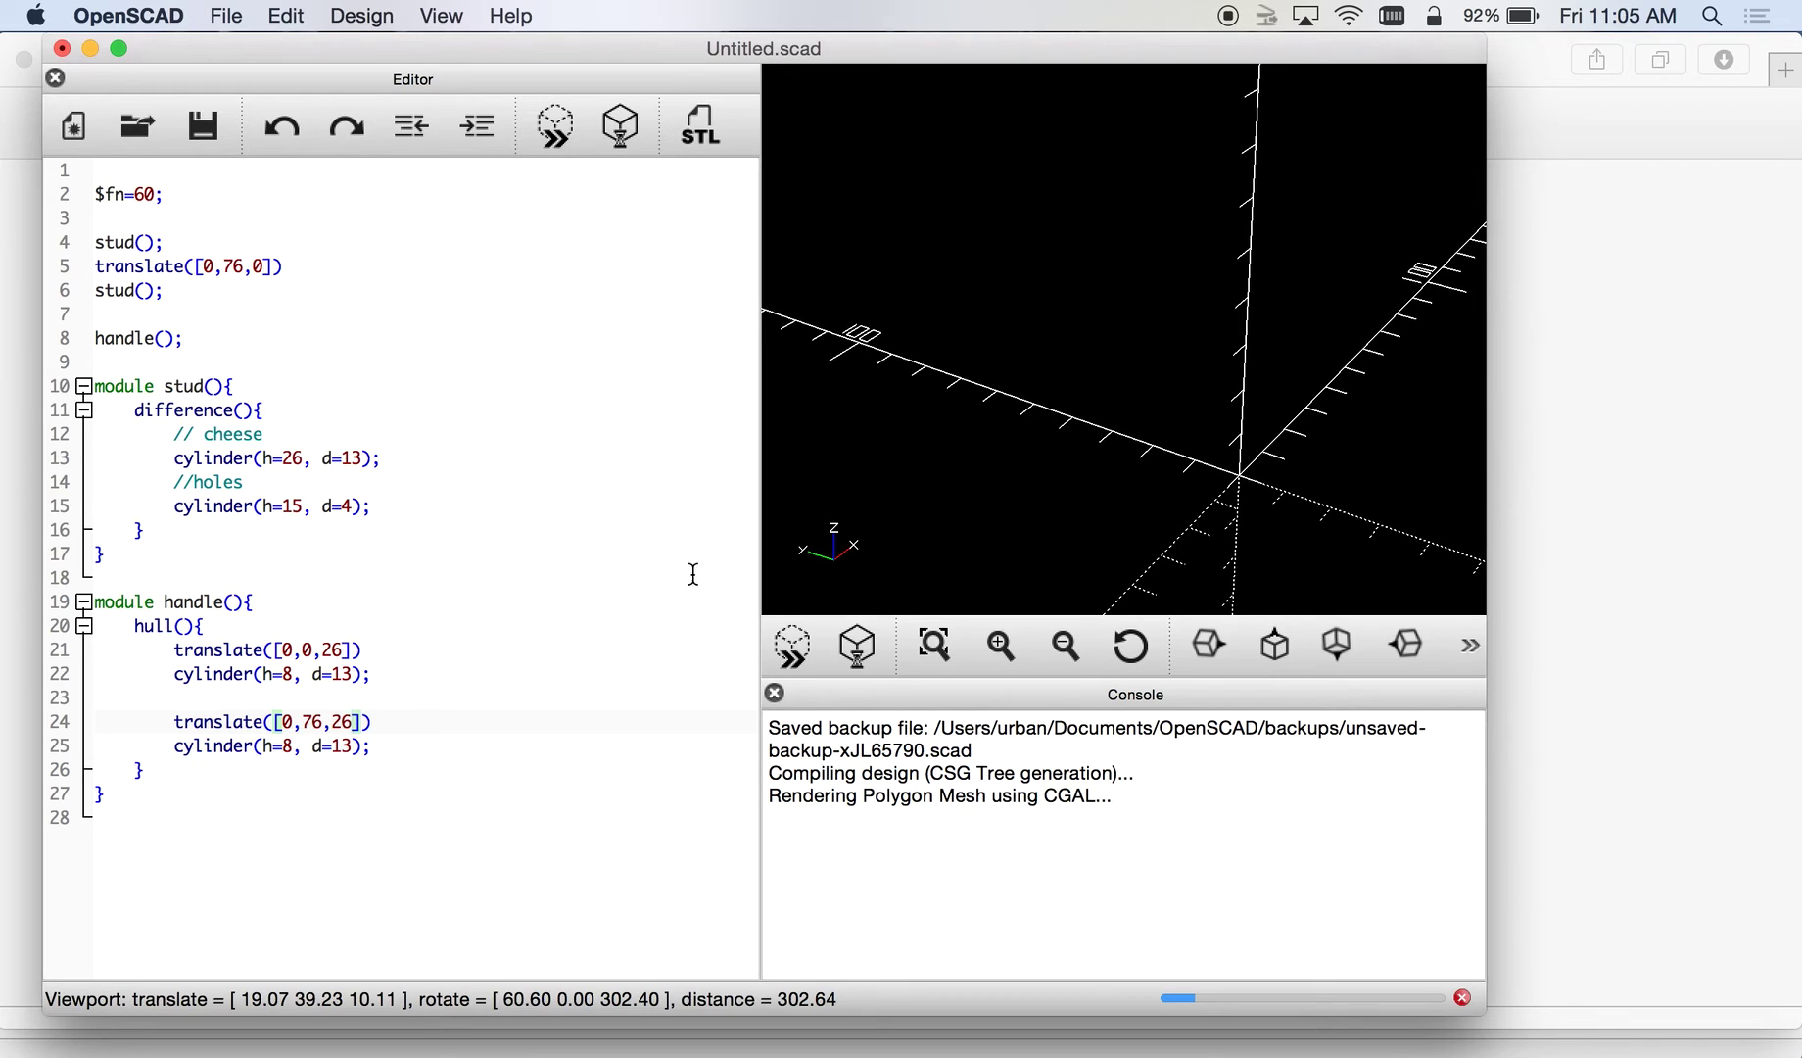
left_click_drag(1117, 552, 1166, 498)
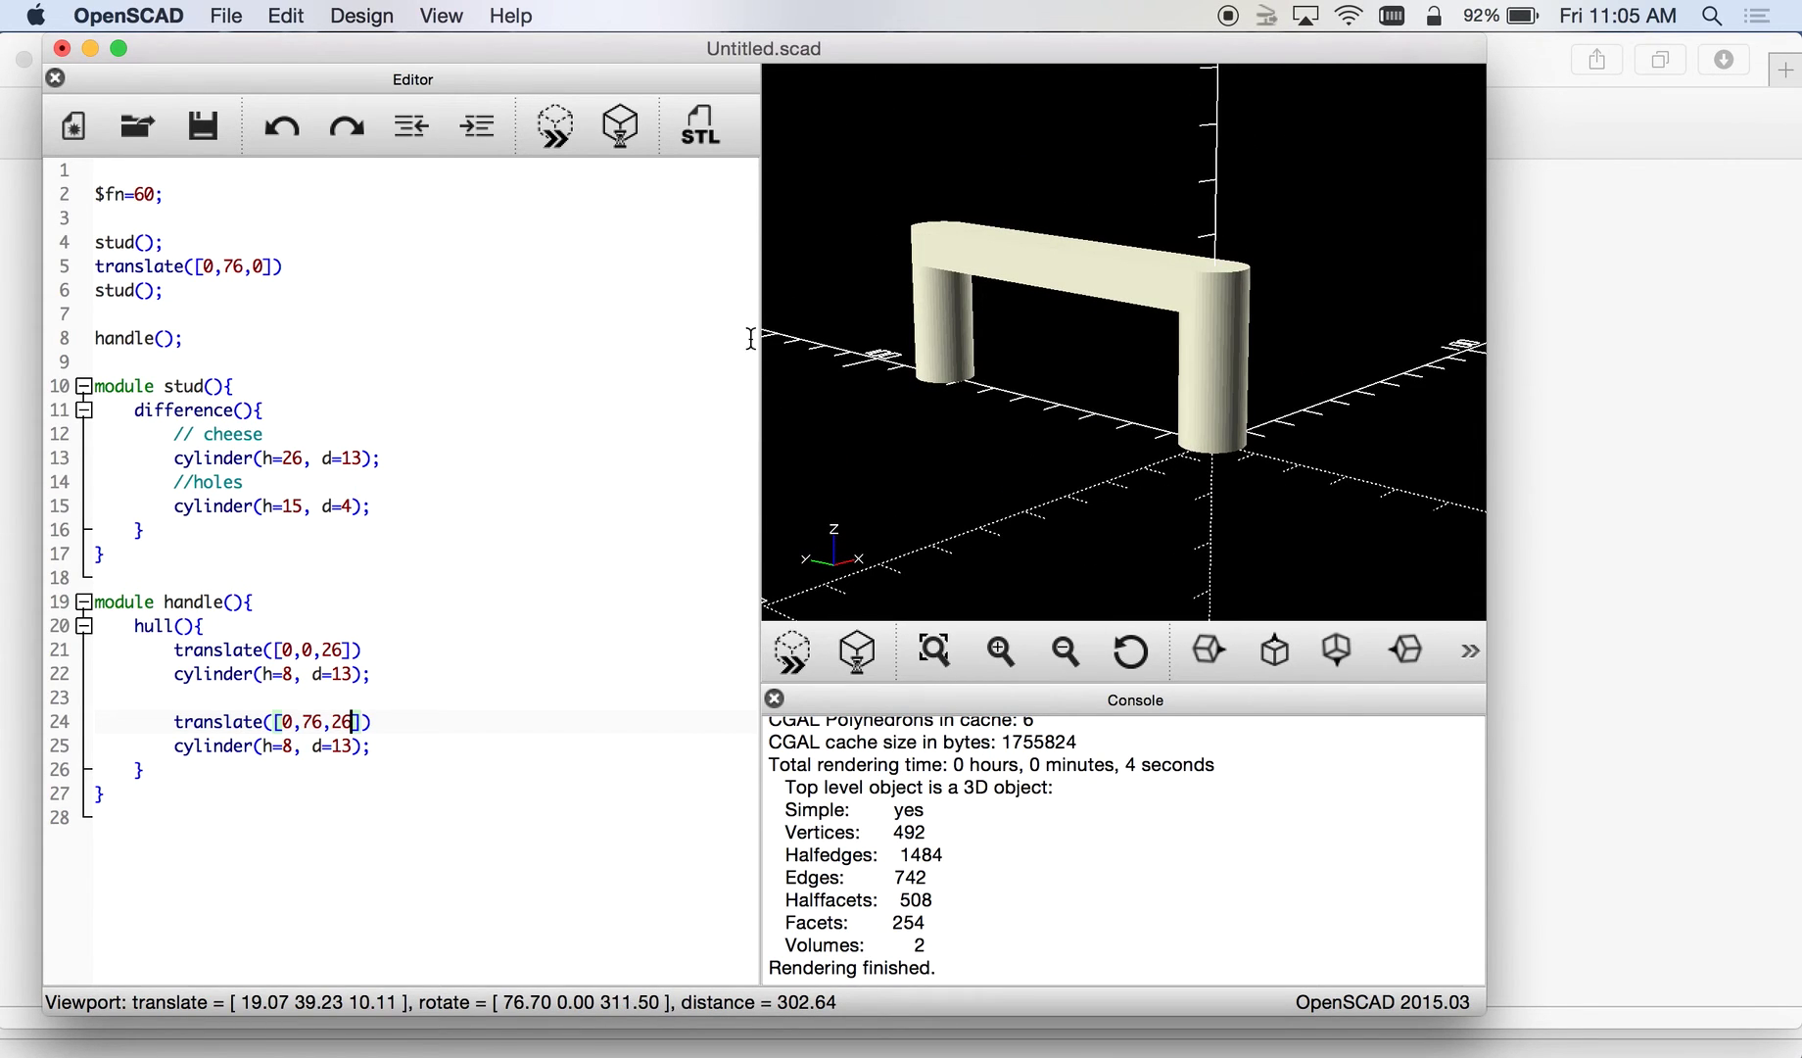
left_click_drag(1207, 240, 1190, 326)
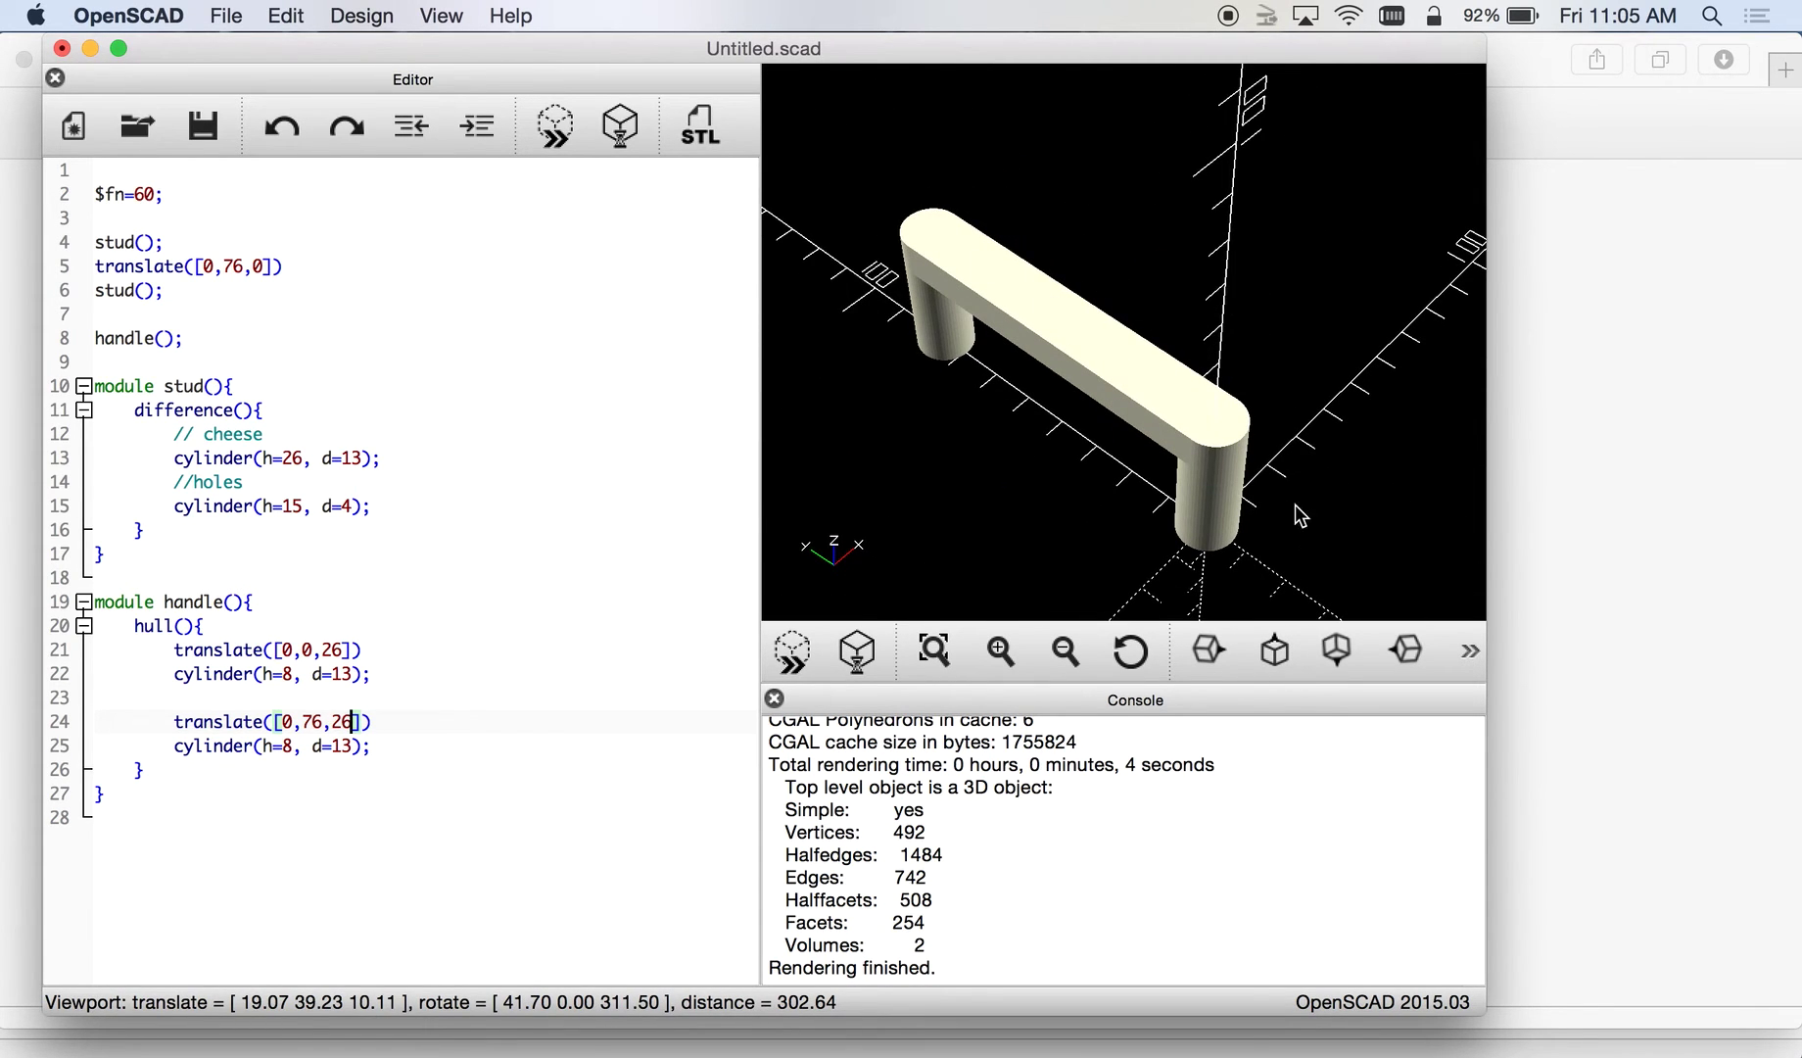
left_click_drag(923, 384, 1022, 503)
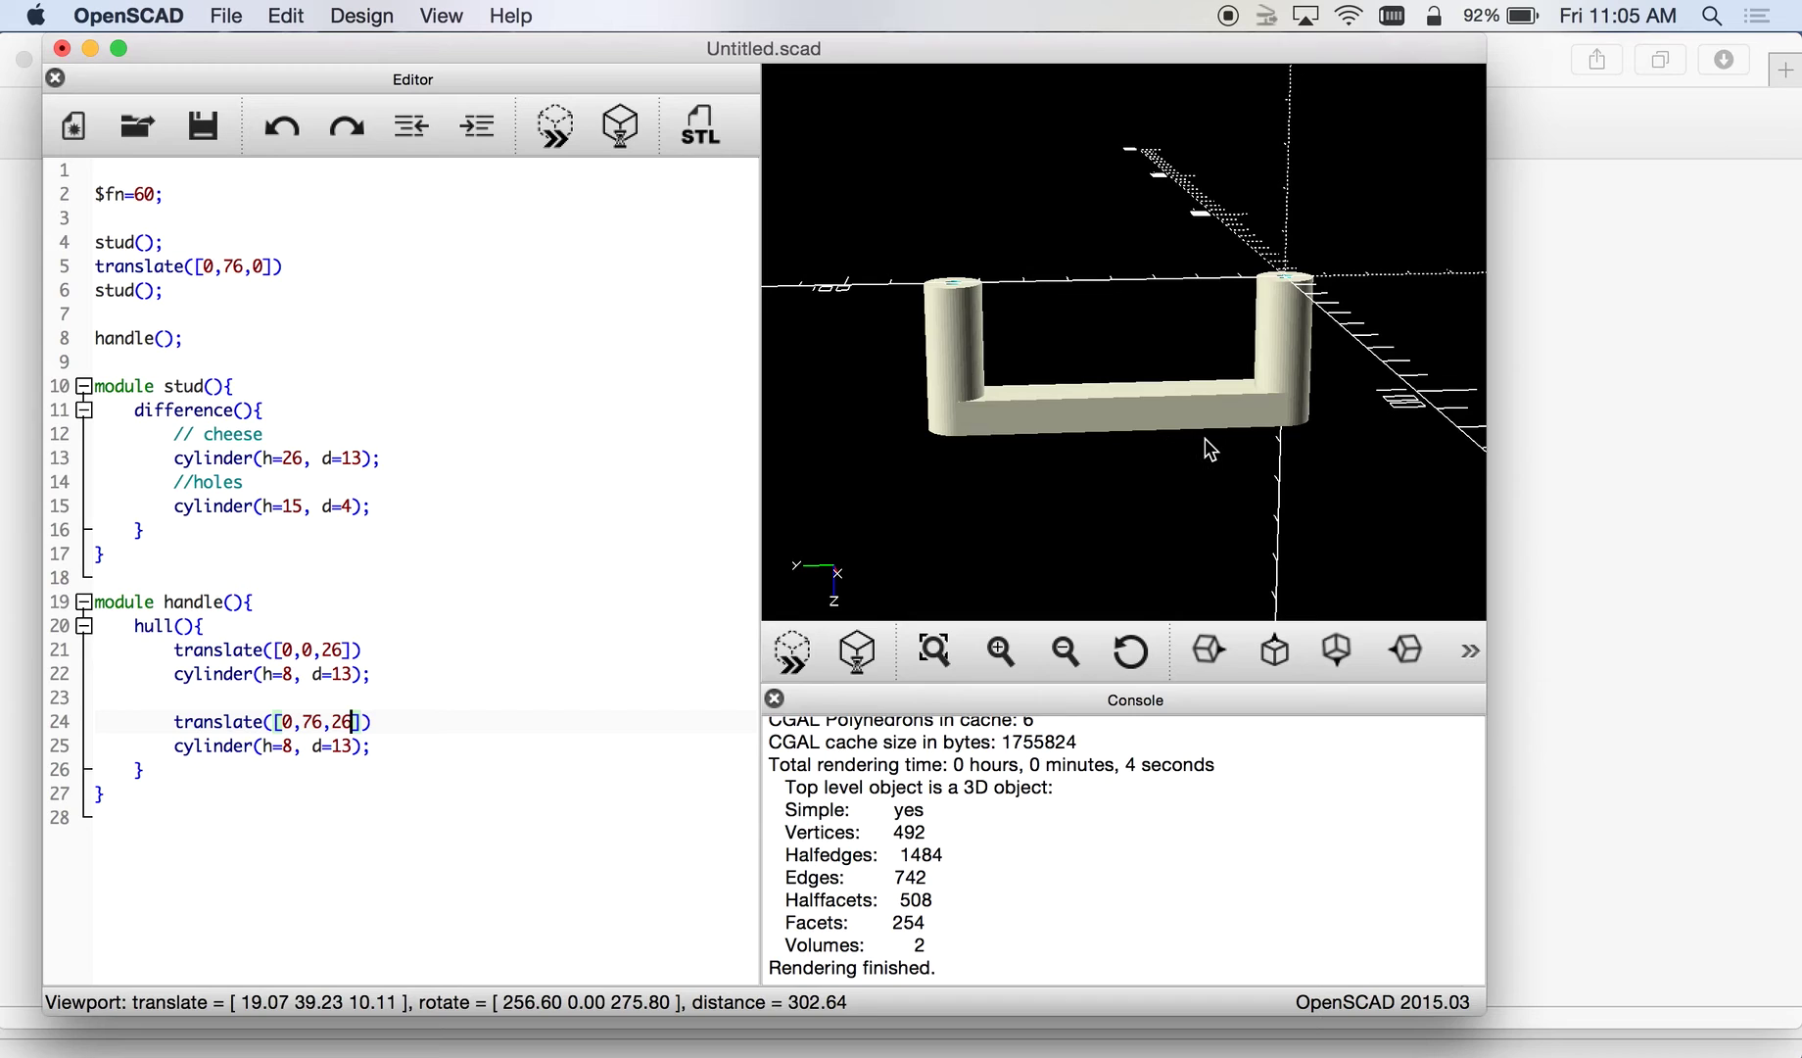
left_click_drag(1202, 446, 704, 33)
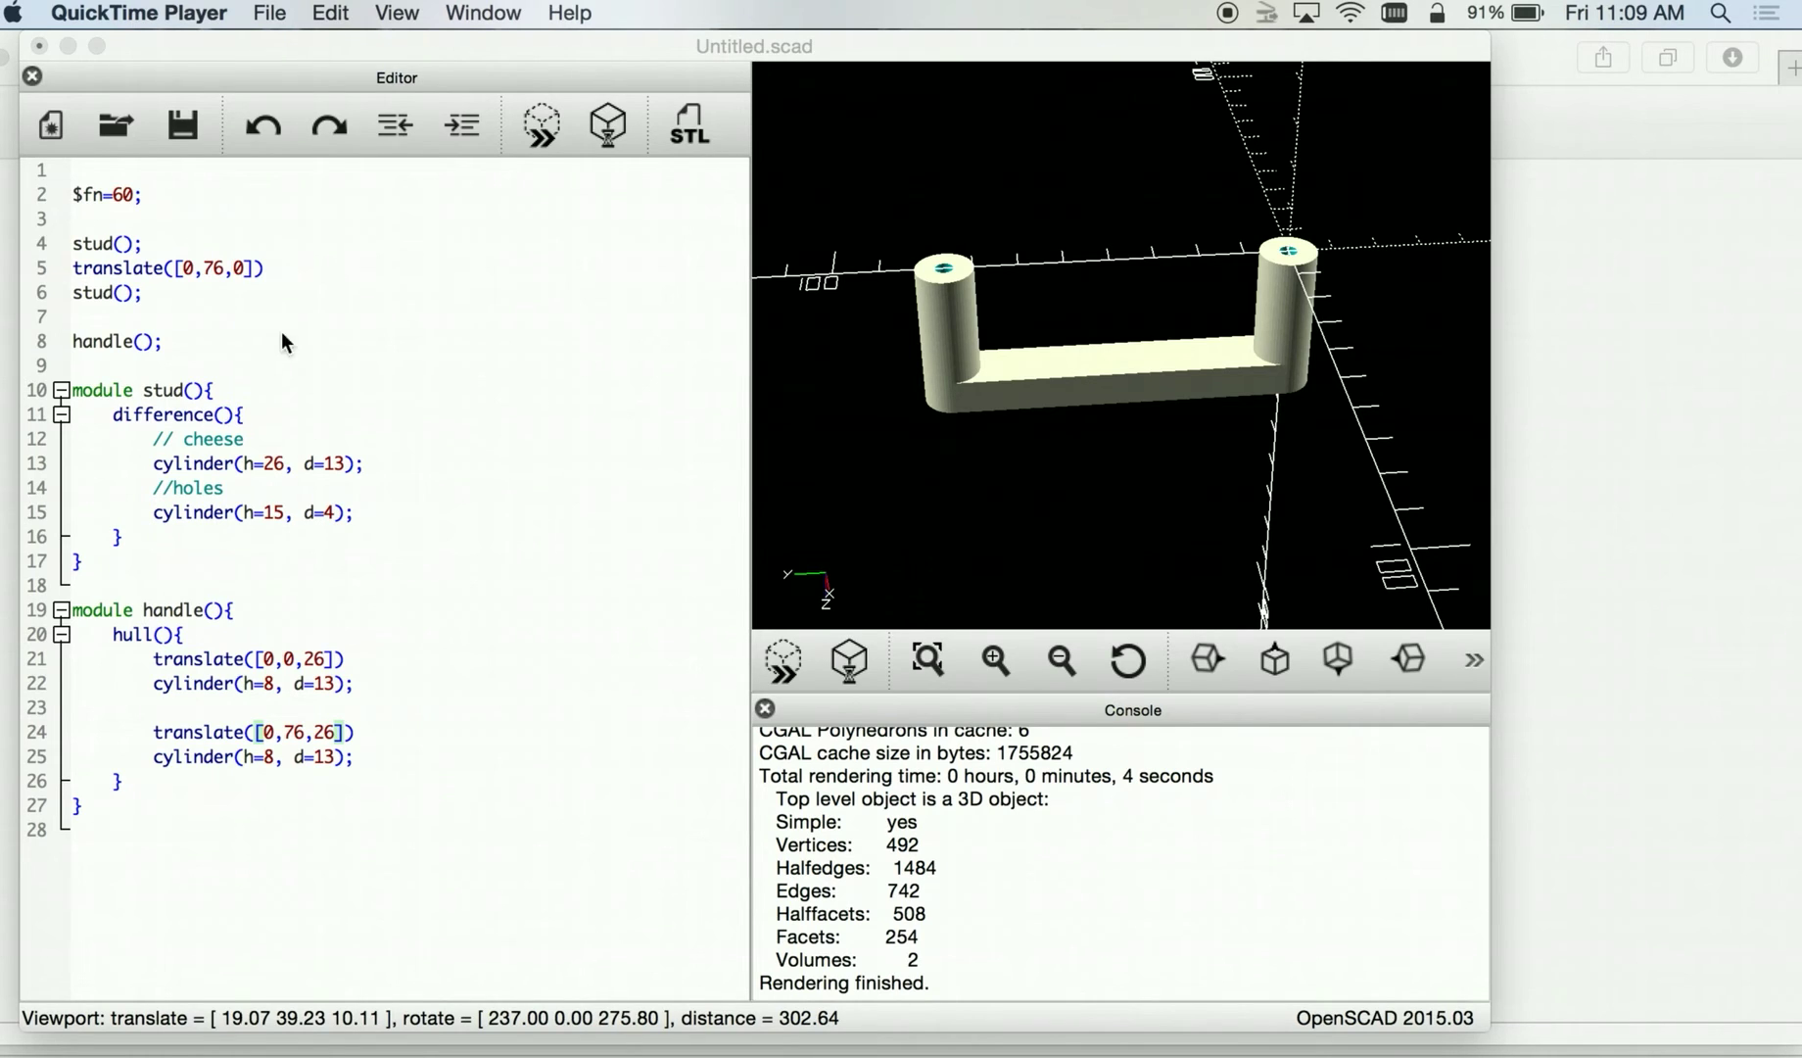
- Set $fn to 6 and preview the handle's facets from below
left_click(125, 196)
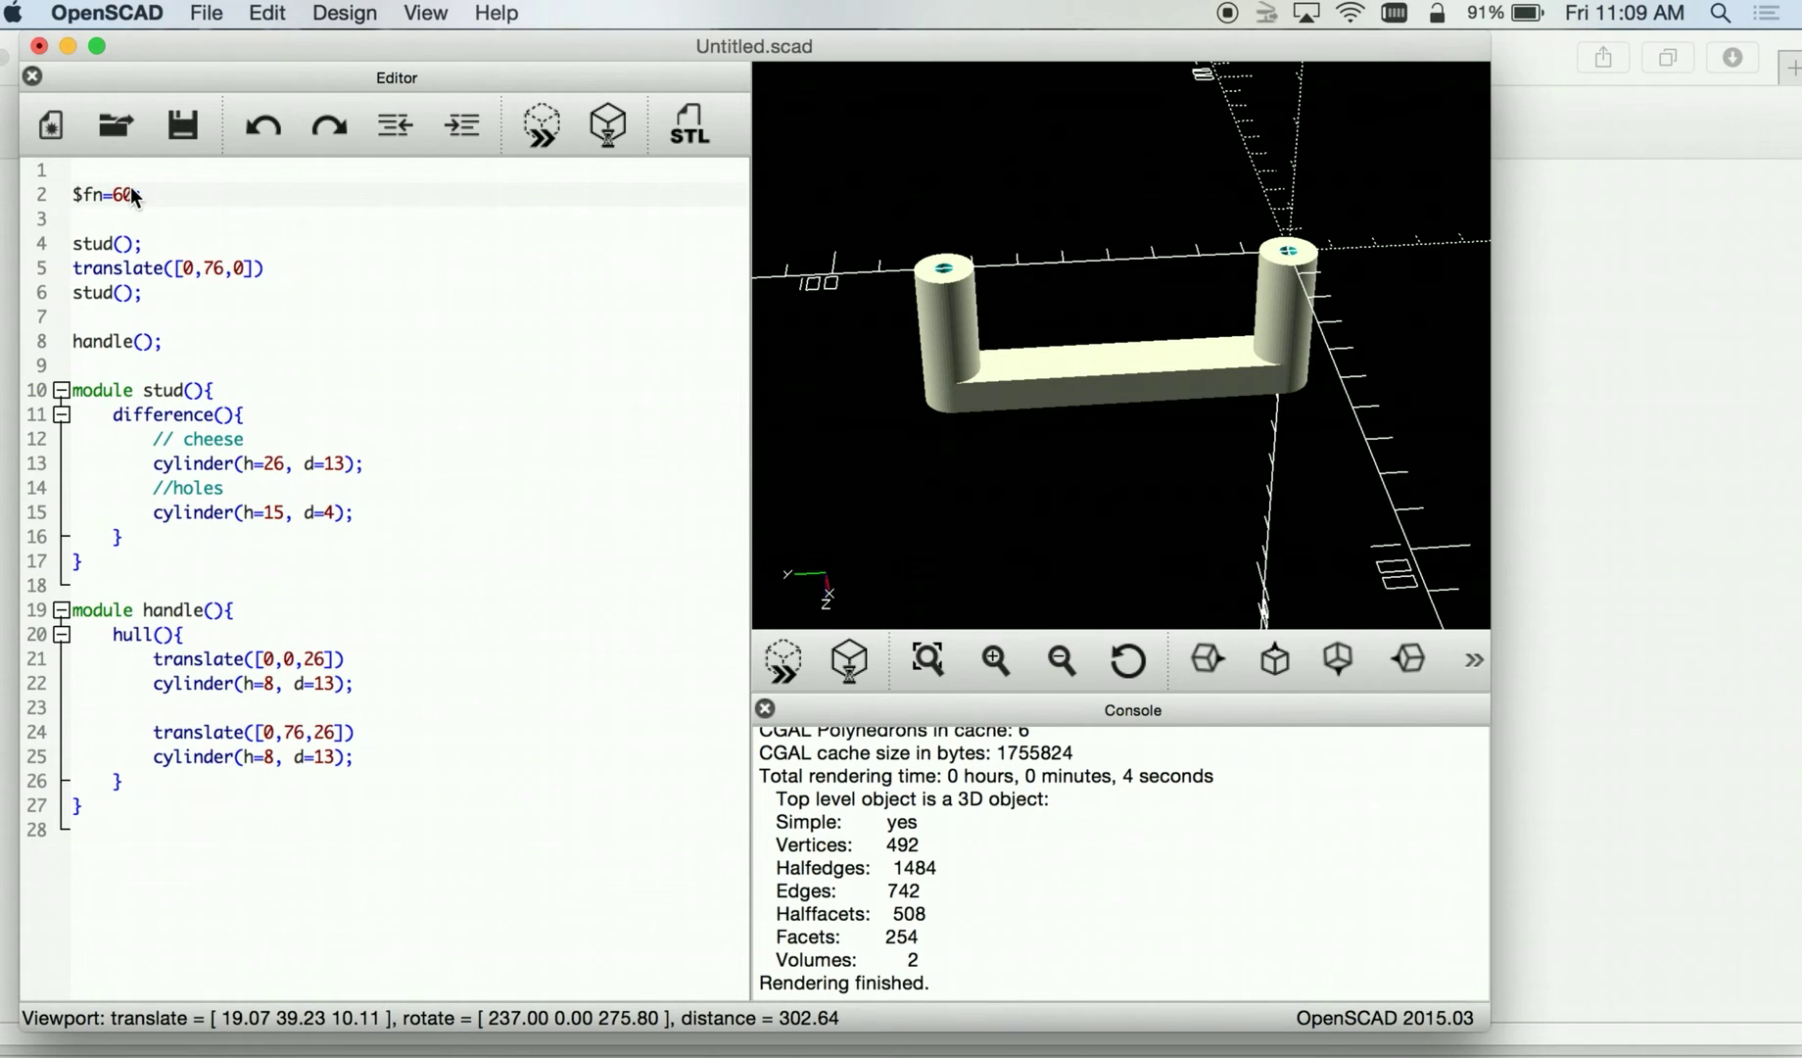
key("BackSpace")
left_click(541, 125)
left_click(984, 538)
left_click_drag(984, 538, 861, 764)
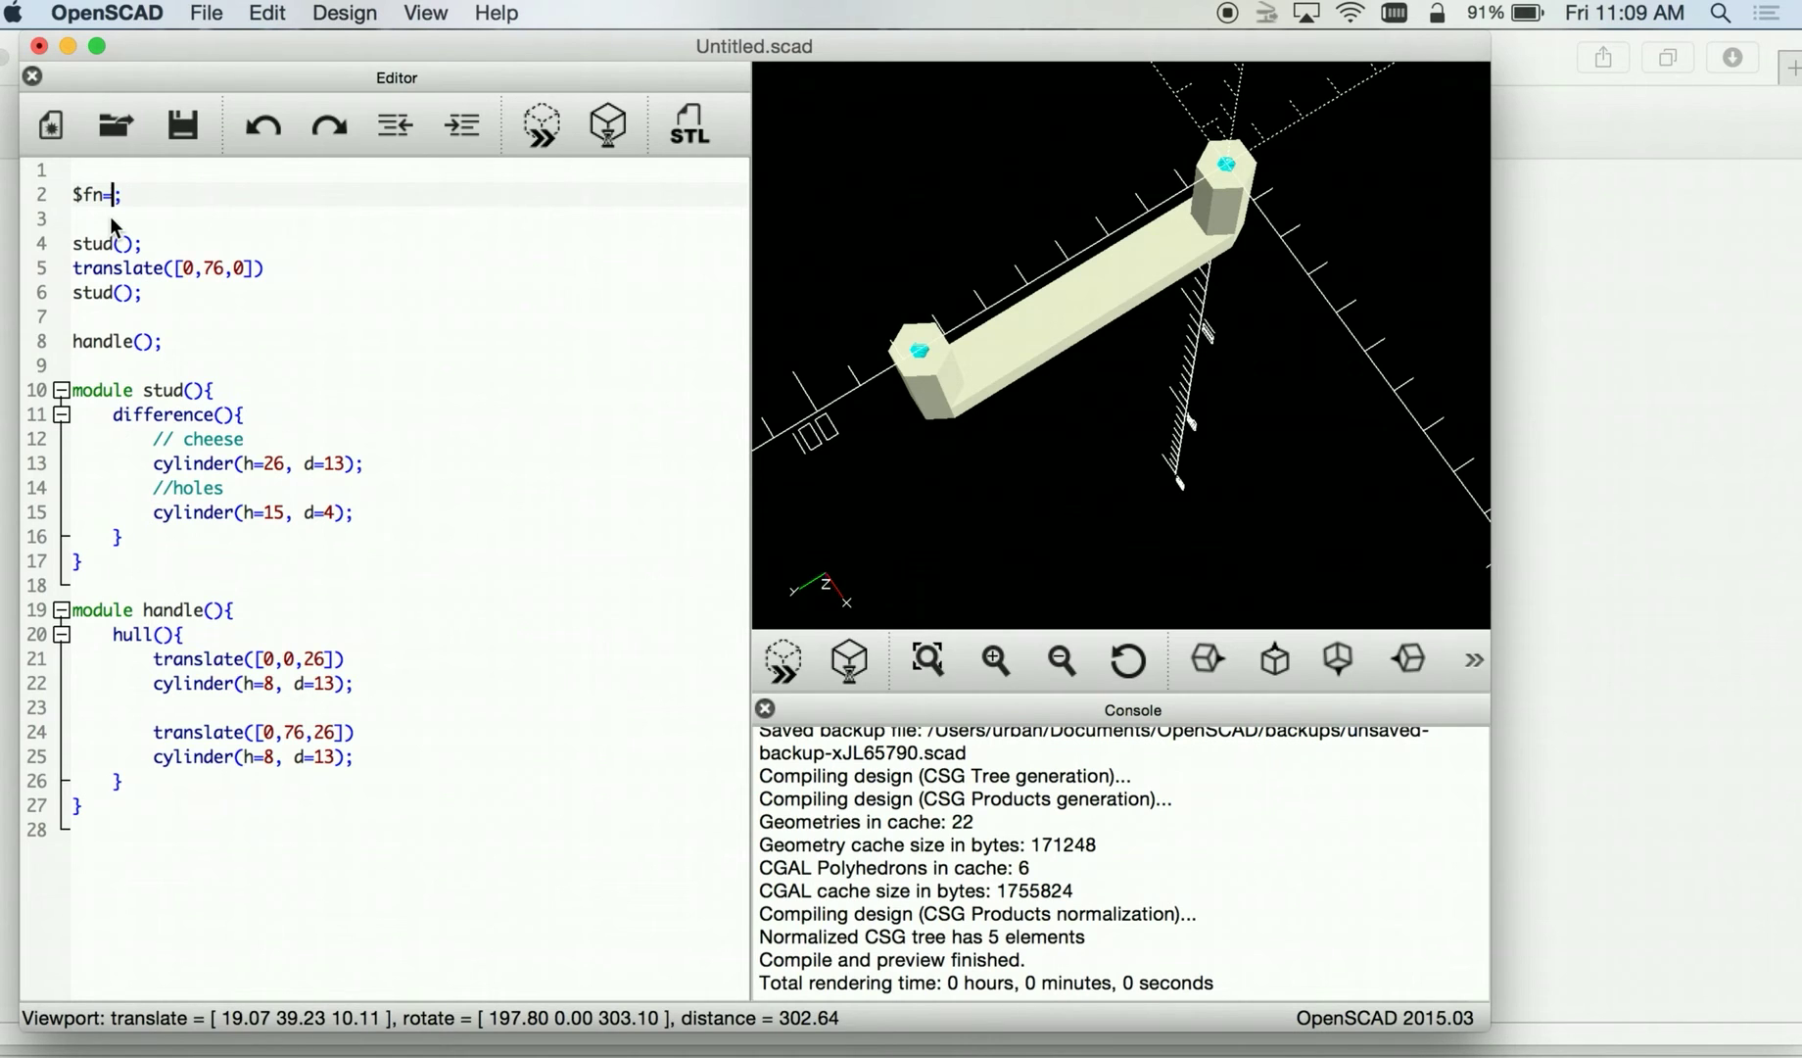
- Set $fn to 50 and preview the handle
left_click(536, 129)
left_click_drag(1077, 465, 900, 393)
type("50")
left_click(545, 132)
- Set $fn to 3, preview the handle and examine its triangular studs and holes from several angles
key("BackSpace")
type("3")
left_click(551, 143)
left_click_drag(886, 382, 881, 293)
scroll(1014, 428, "up", 5)
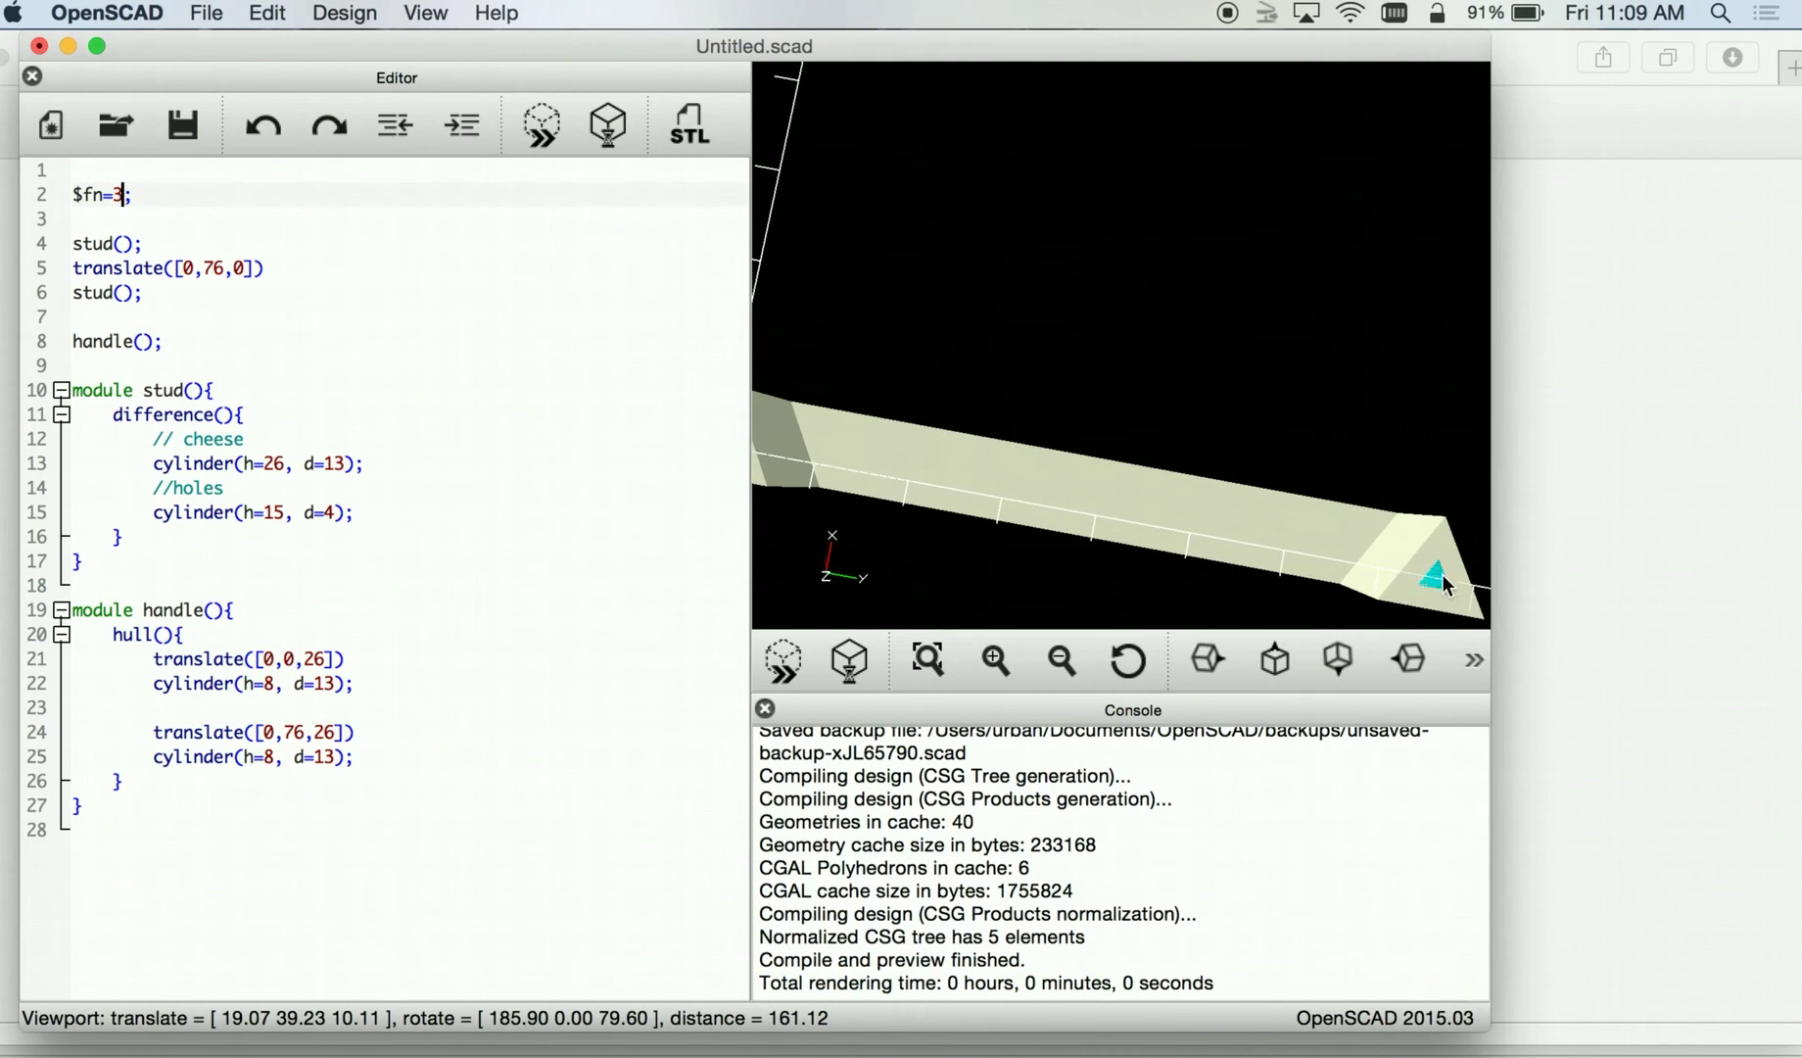
left_click_drag(1435, 585, 1429, 180)
scroll(1327, 334, "down", 6)
left_click_drag(1167, 300, 1300, 423)
left_click_drag(1077, 344, 934, 312)
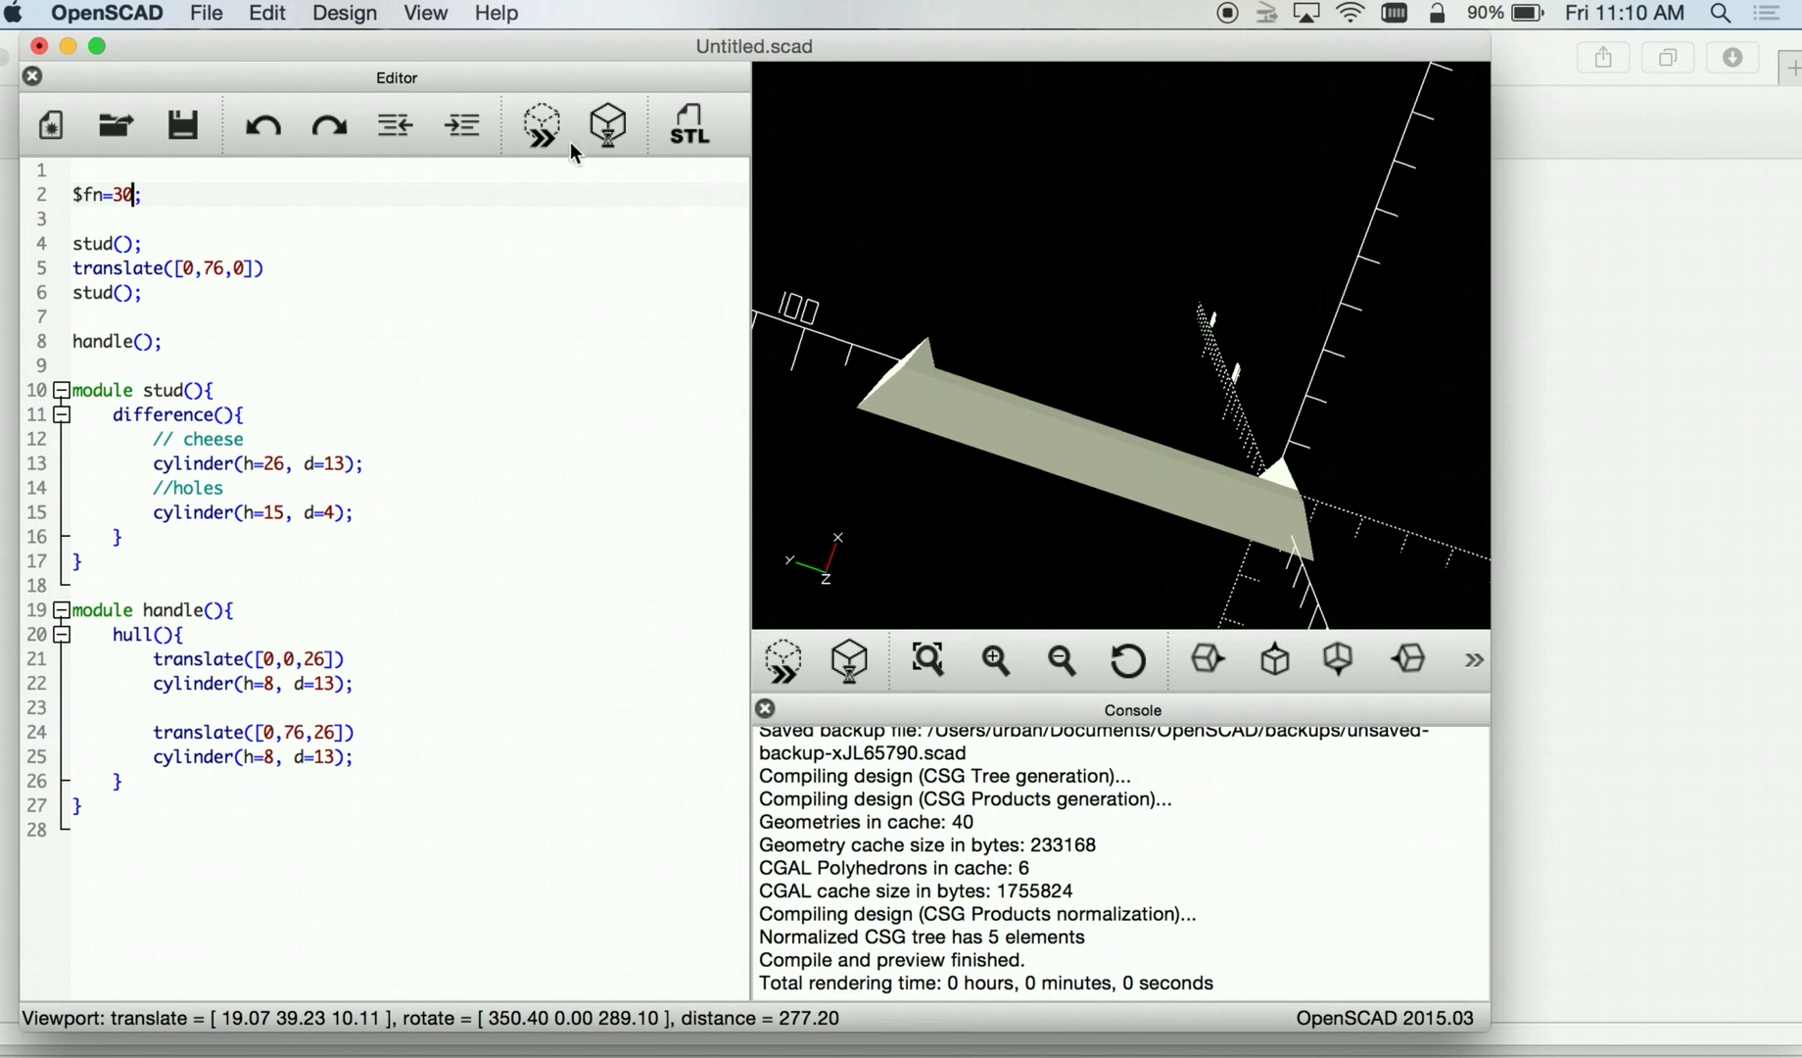
- Set $fn to 30 and preview the handle
left_click(544, 124)
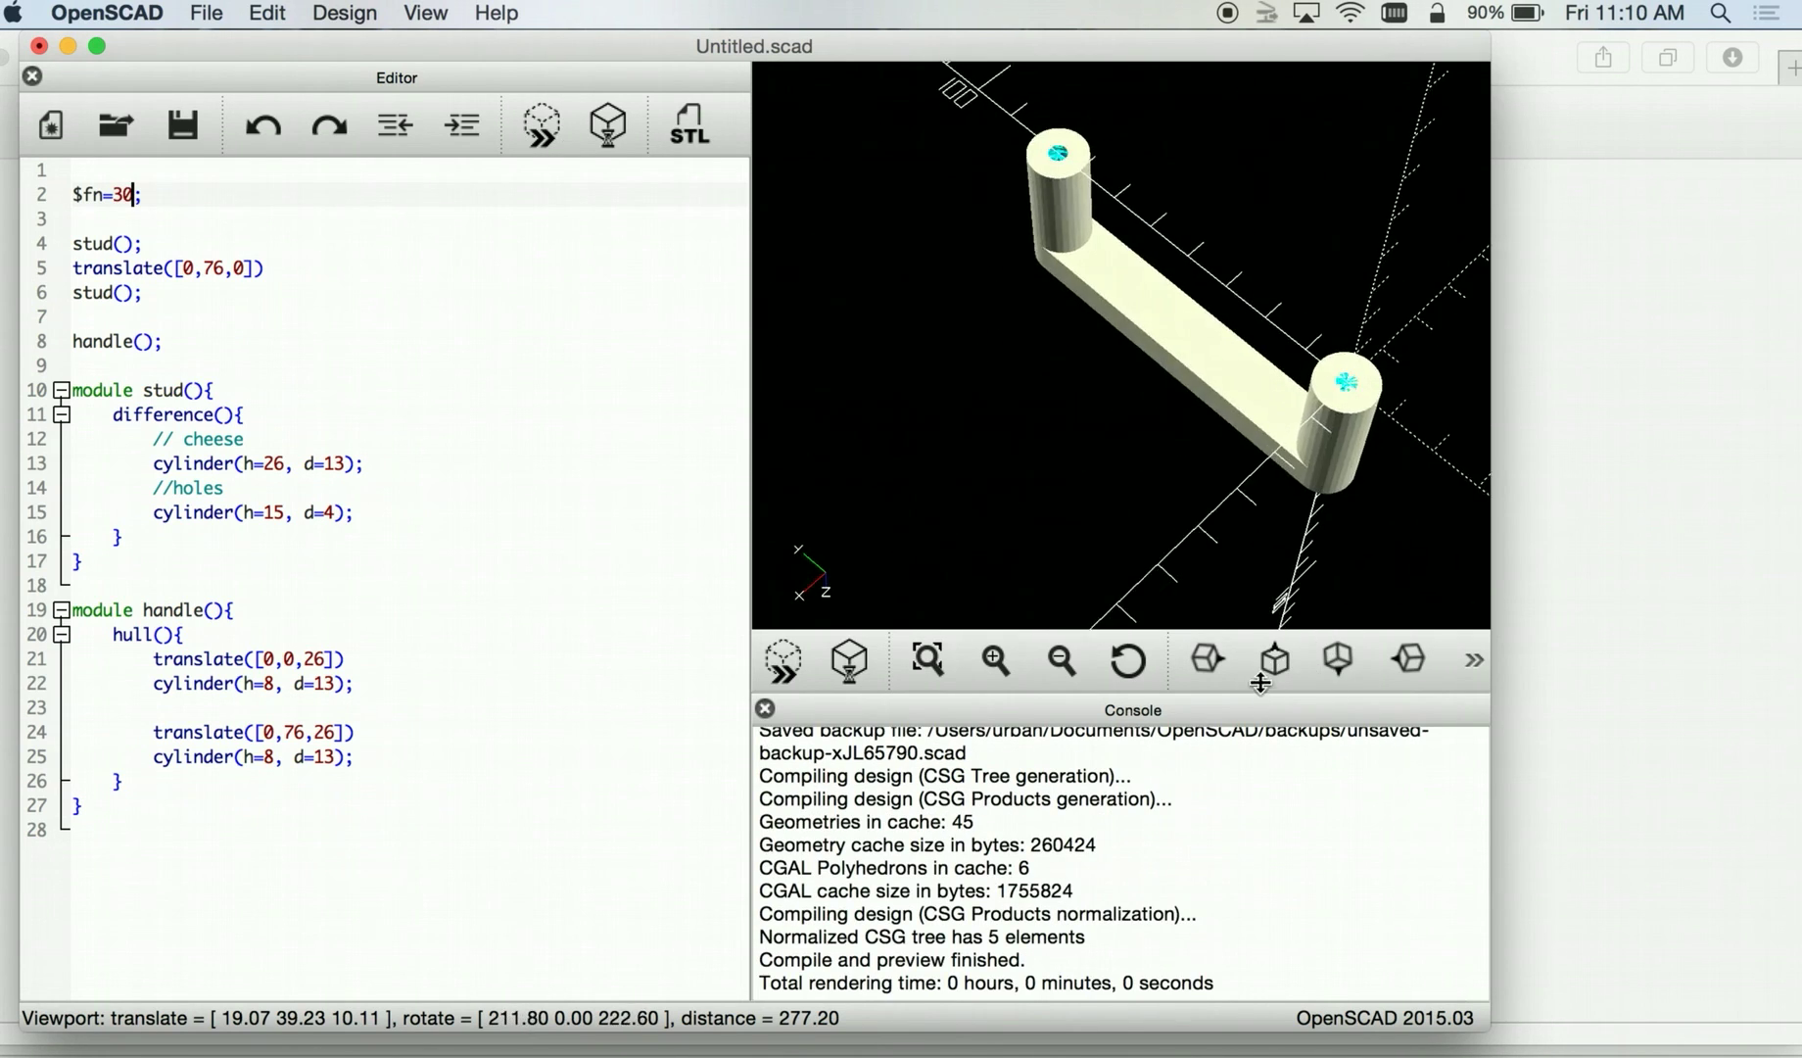